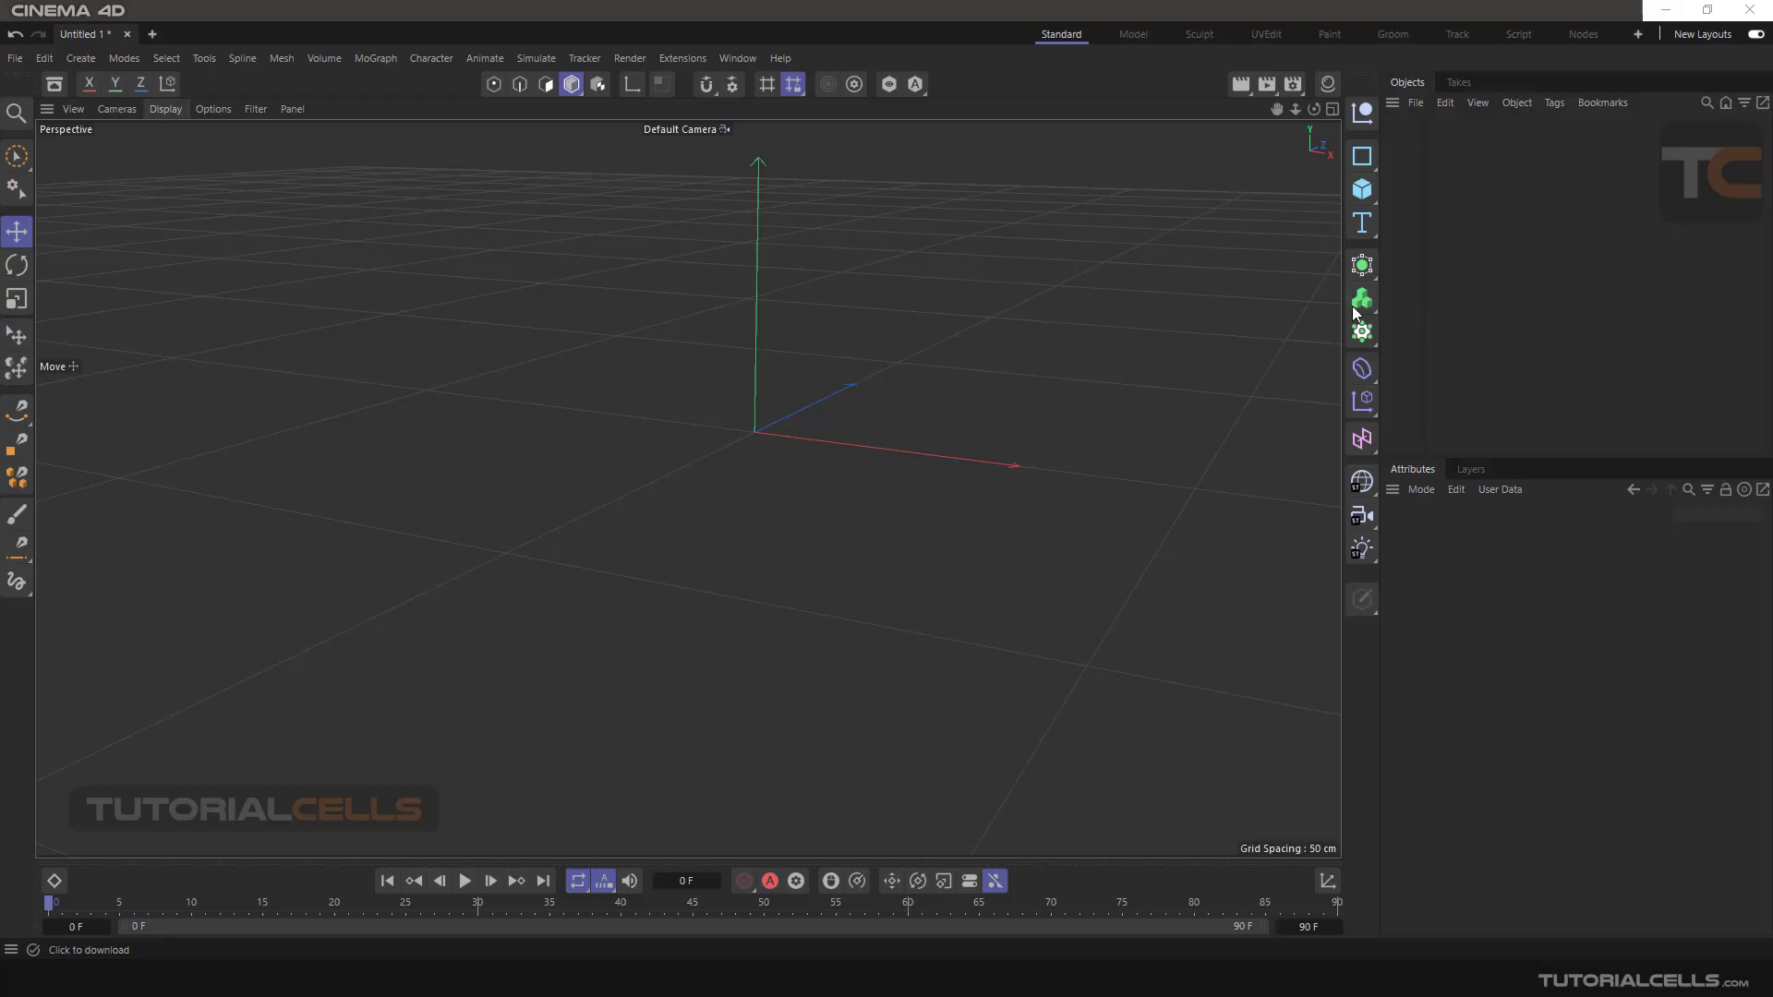
Open the spline primitives palette from the right toolbar in the empty scene.
click(1362, 160)
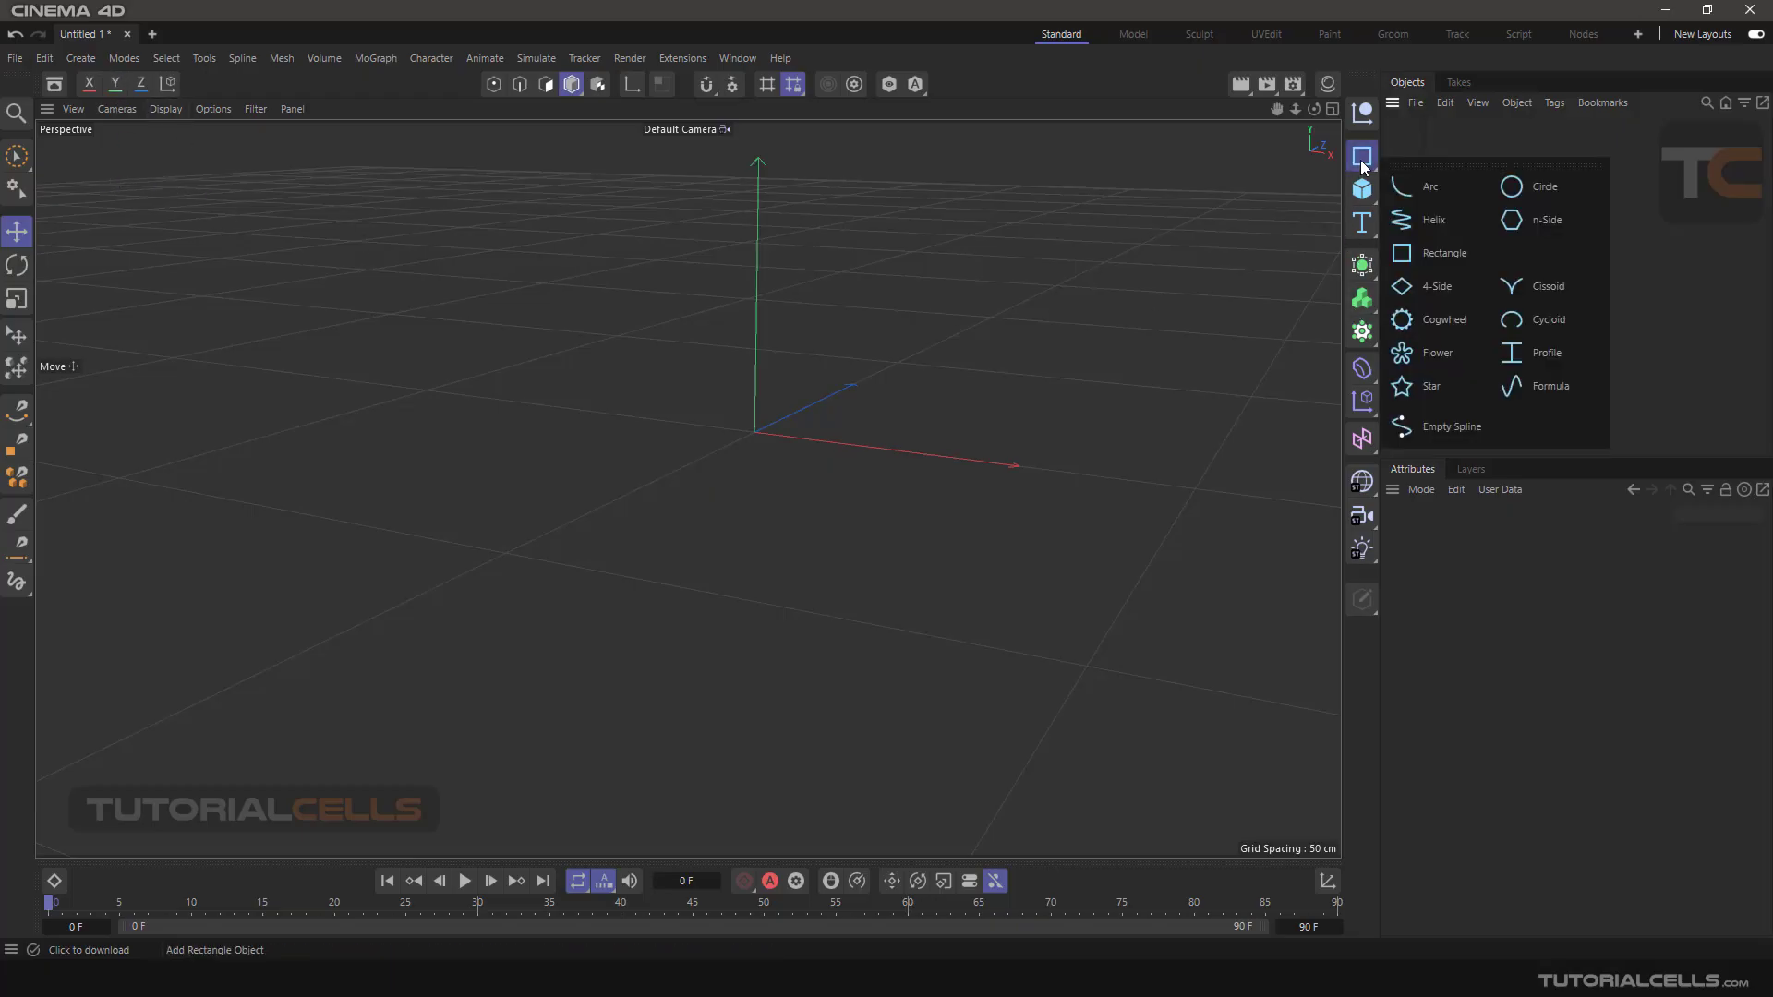
Add a Circle spline, then add a Flower spline and delete the Circle.
click(1531, 190)
click(1437, 722)
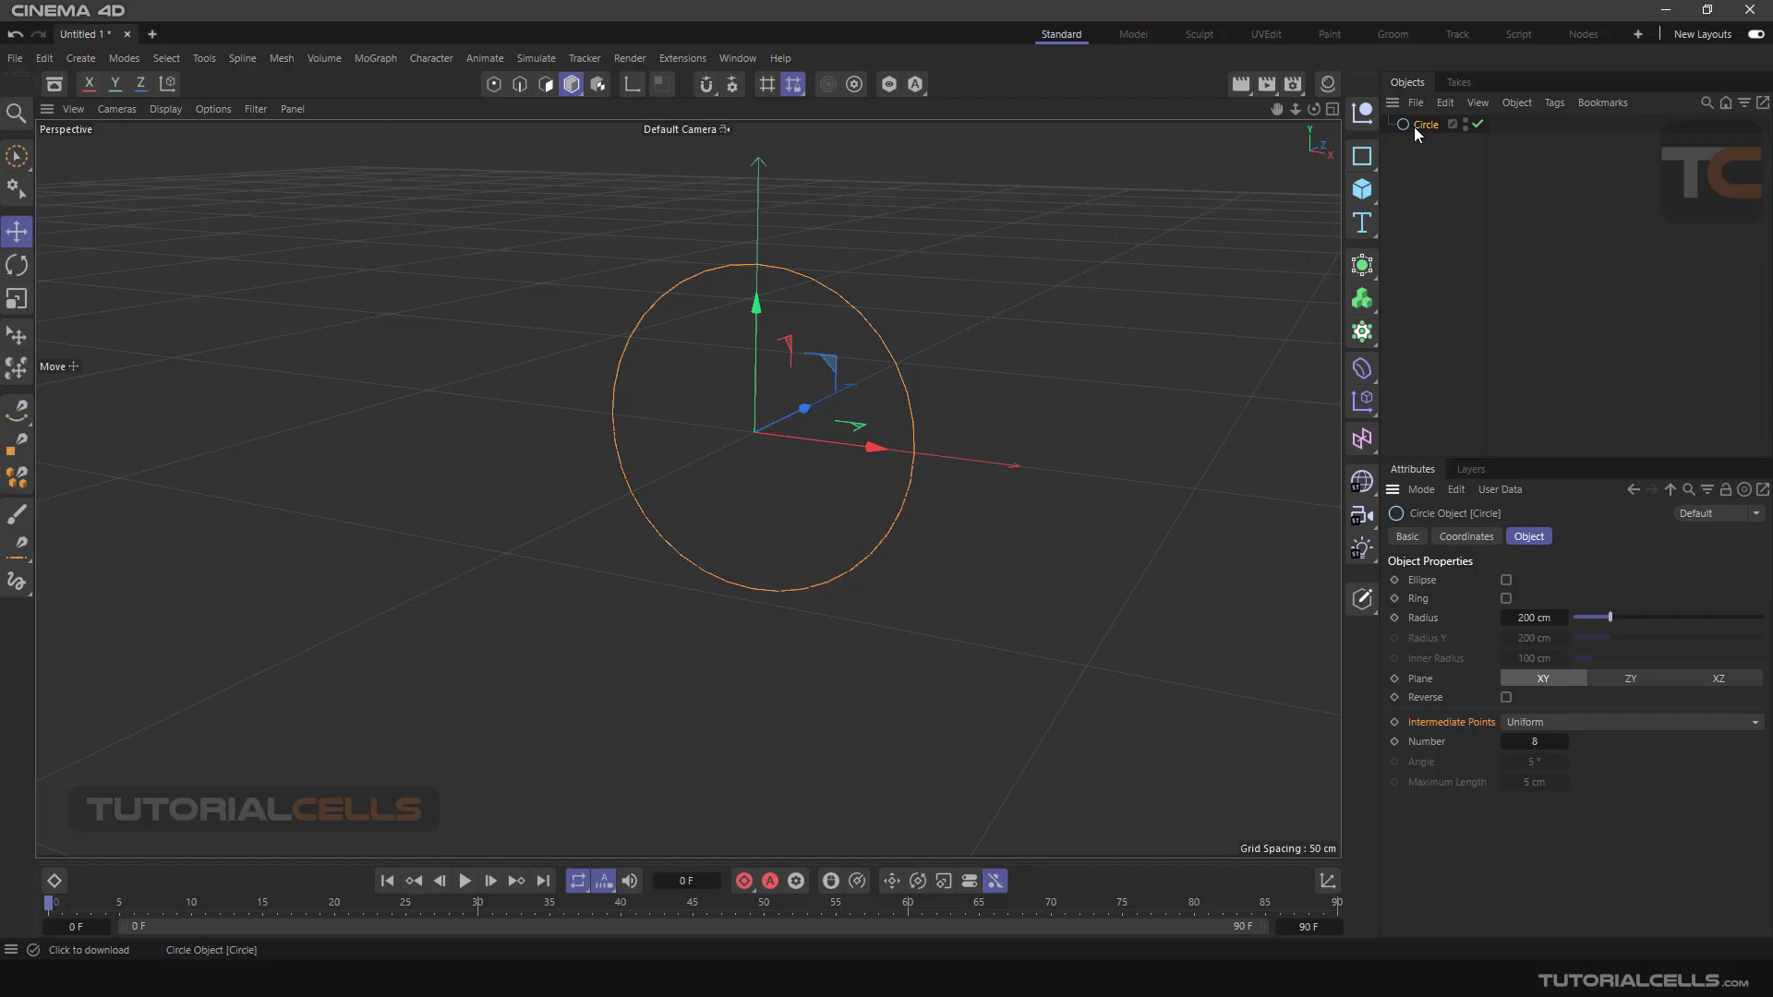
click(1362, 156)
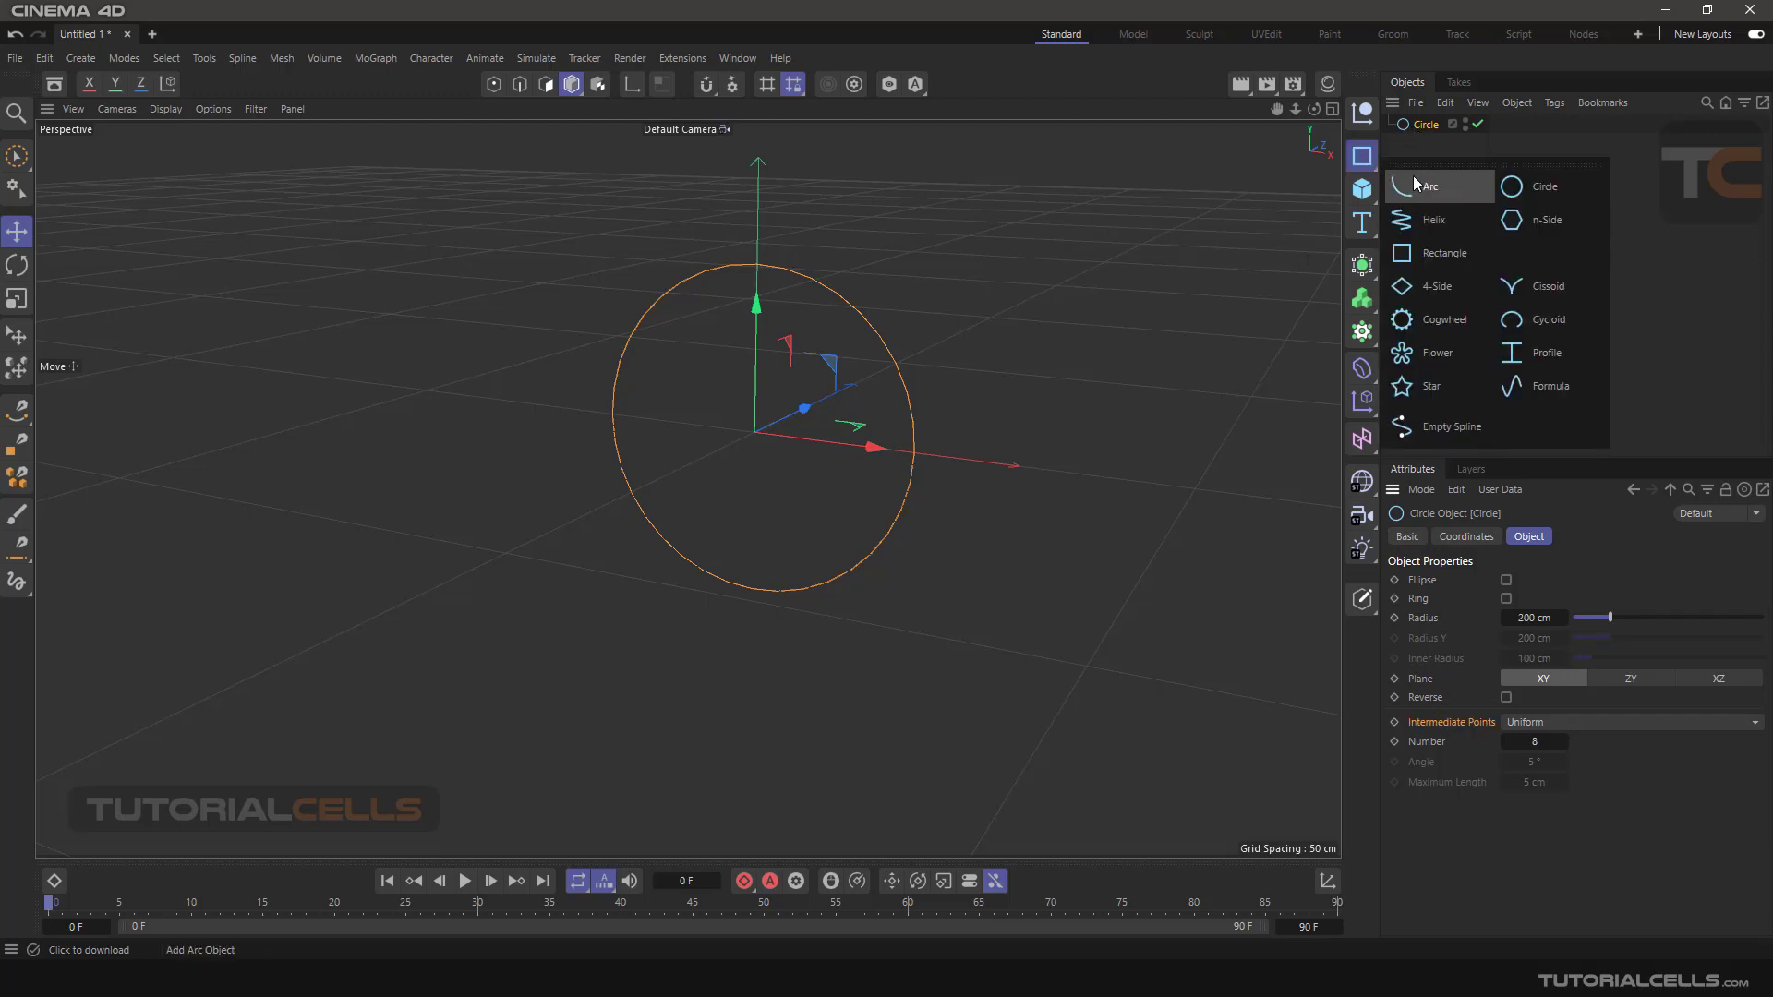
click(1443, 357)
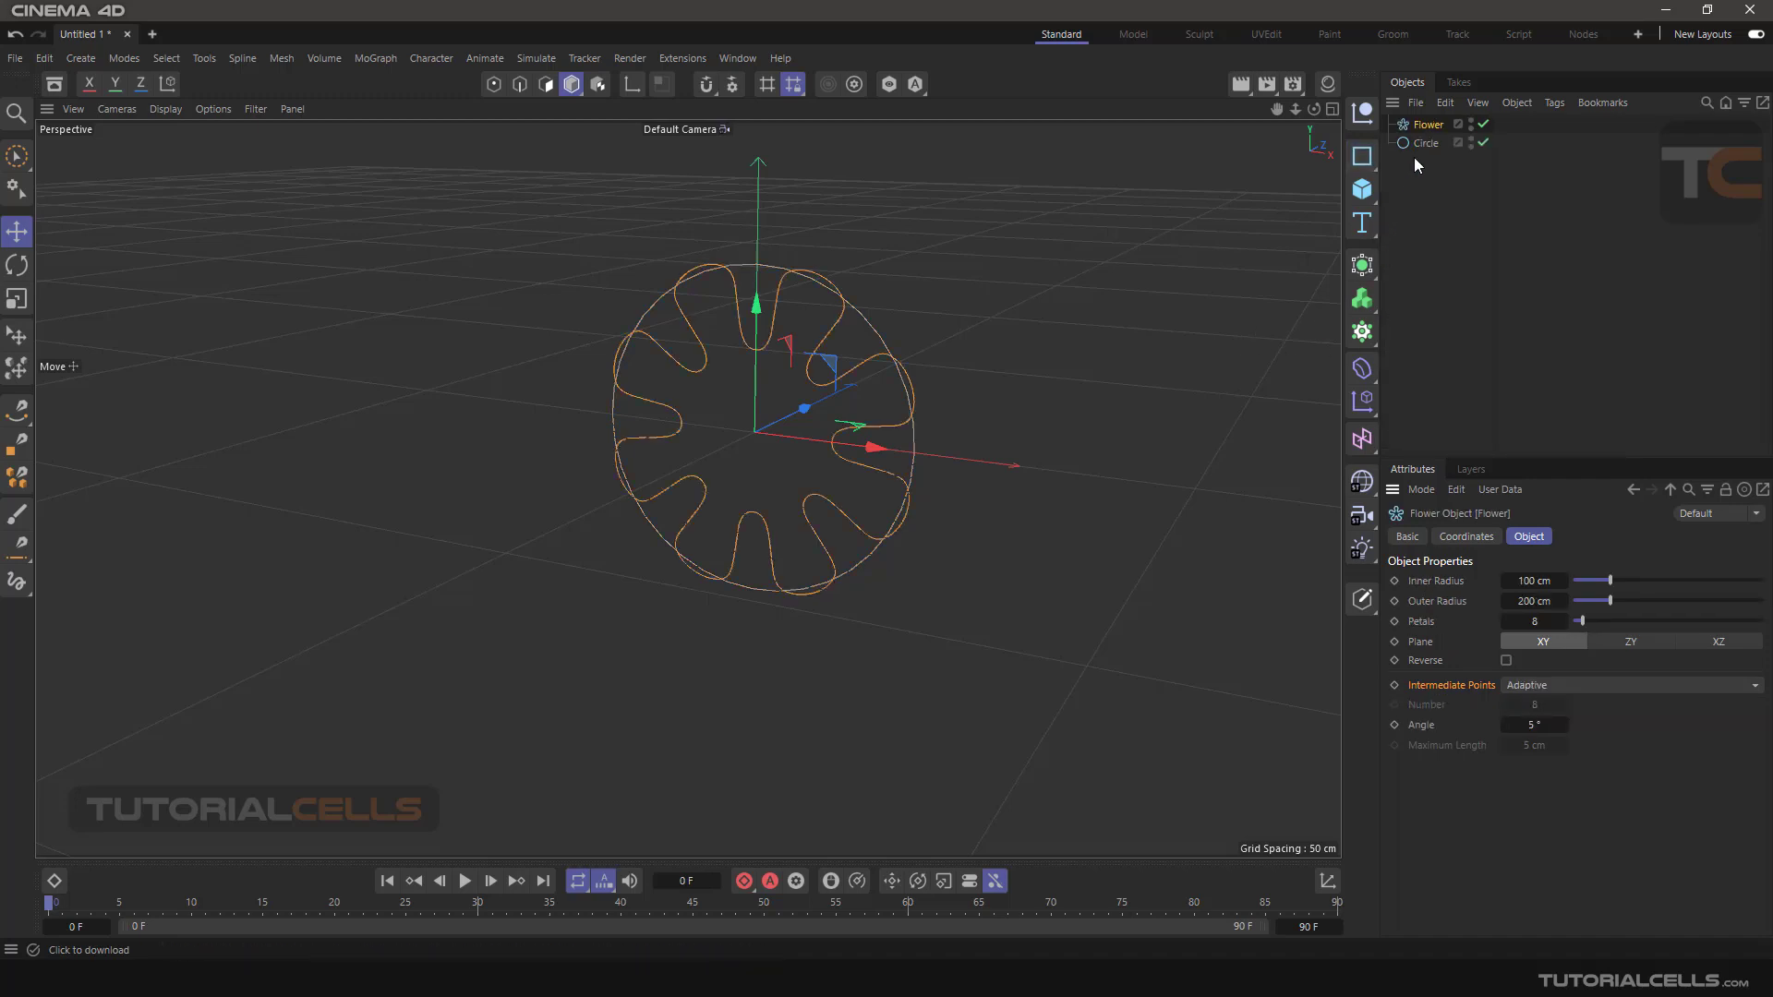
key(Delete)
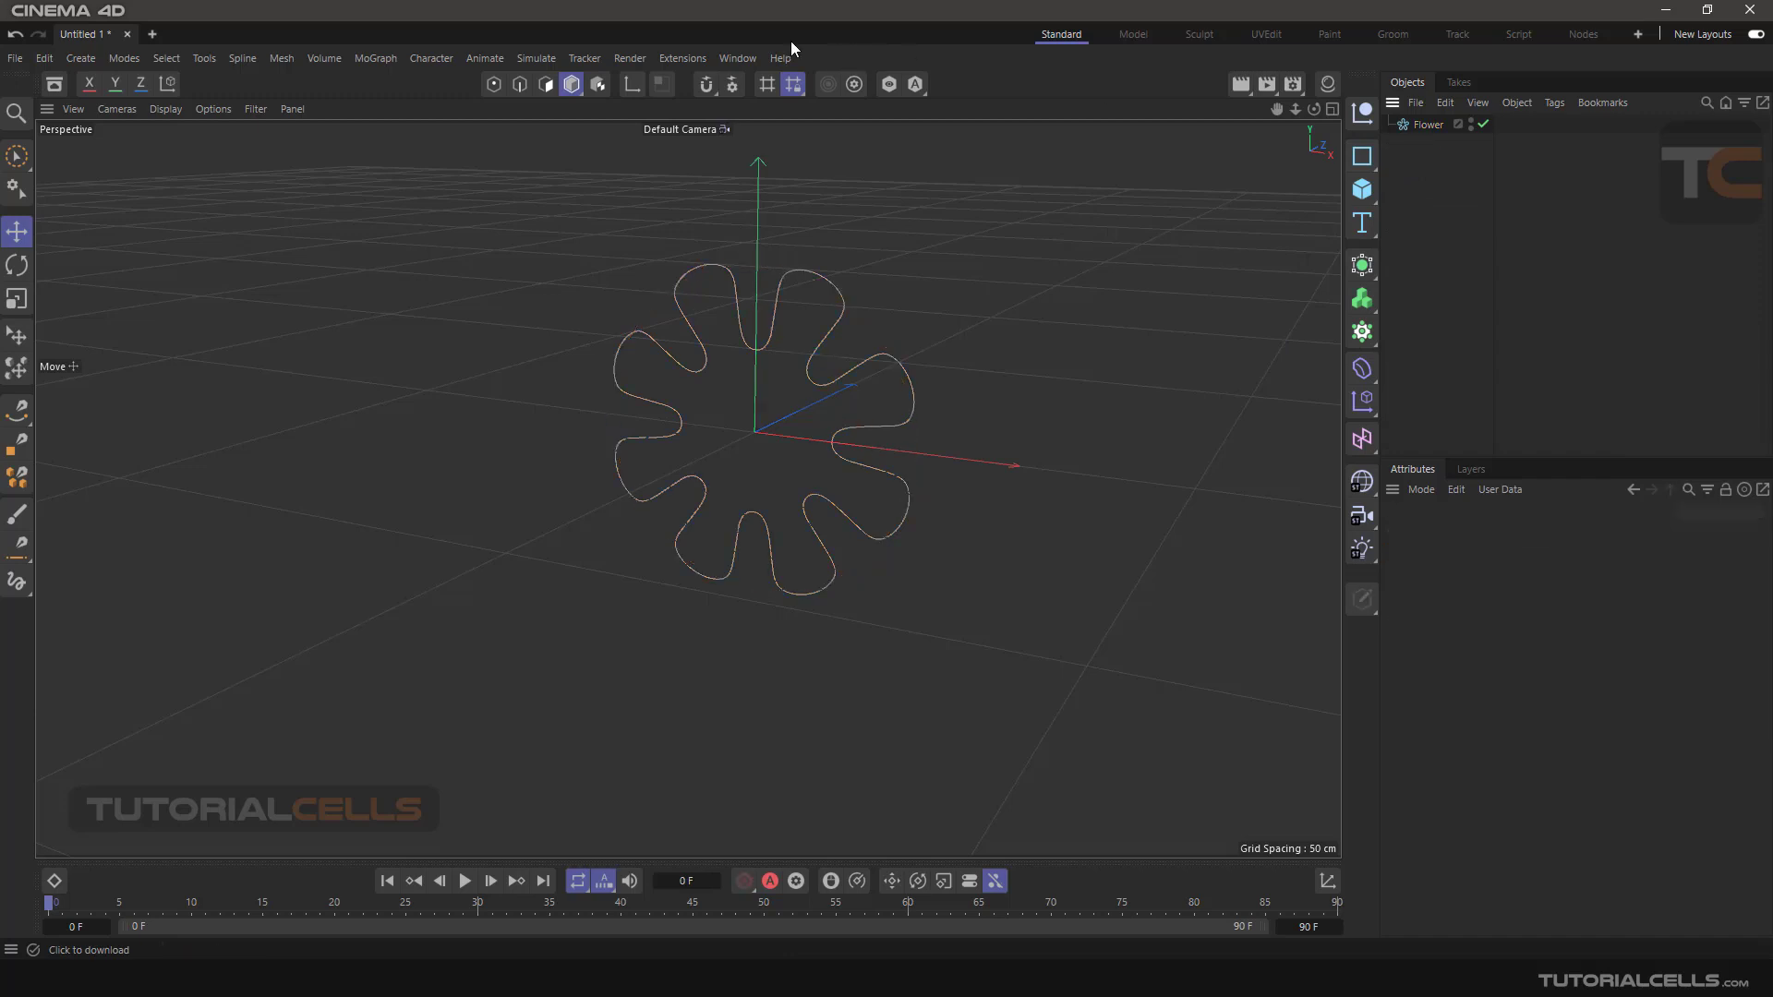
Set the Flower's Inner Radius to 93 cm.
click(1414, 124)
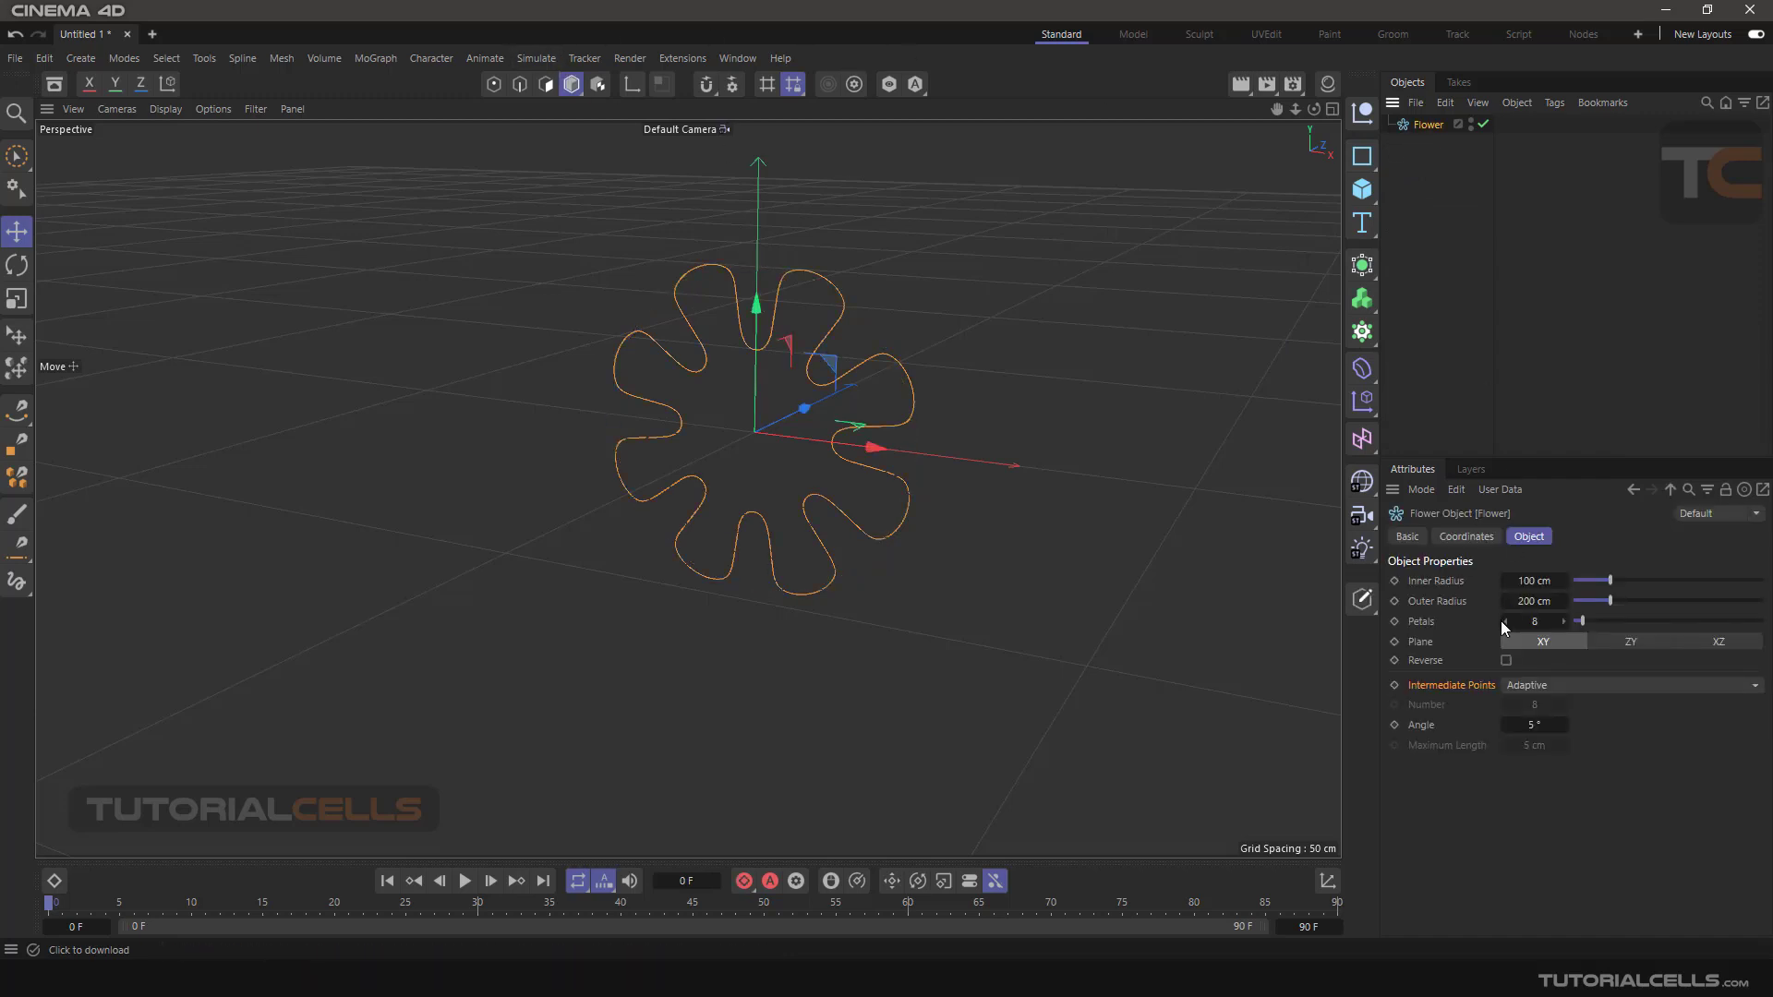
mouse_move(1610, 580)
mouse_down()
mouse_move(1626, 589)
mouse_move(1608, 578)
mouse_up()
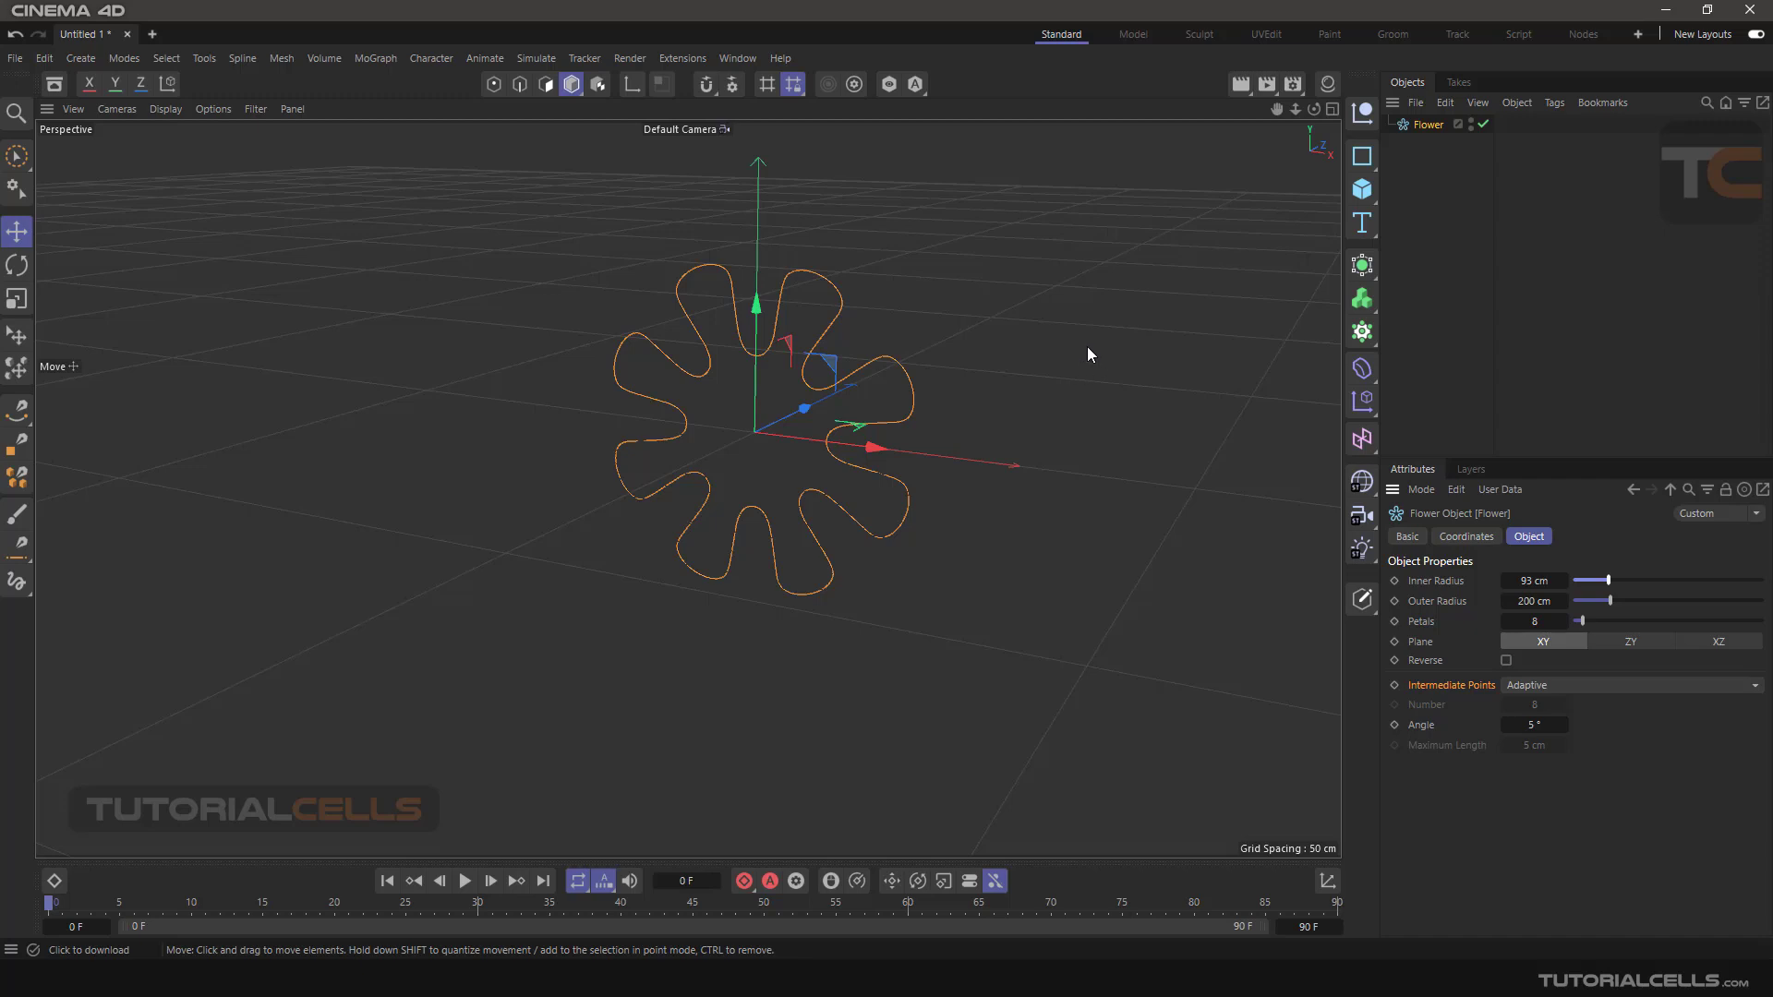
click(1362, 266)
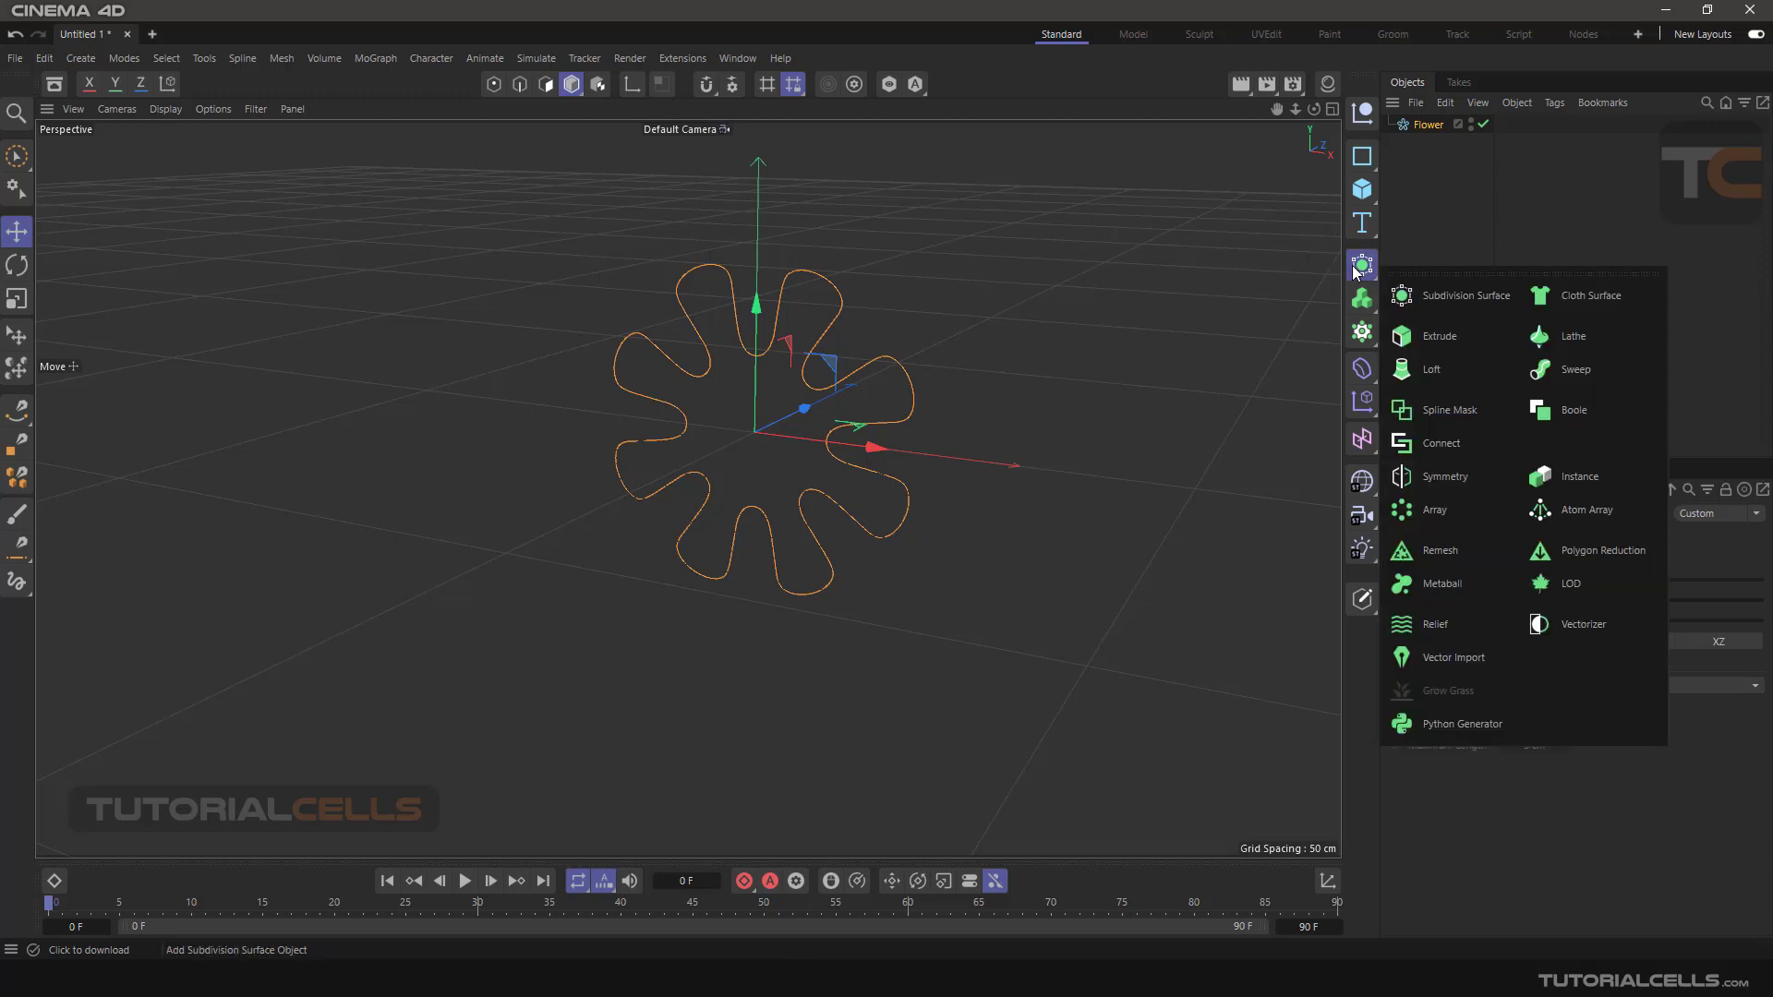
Add an Extrude generator and parent the Flower under it.
click(1407, 336)
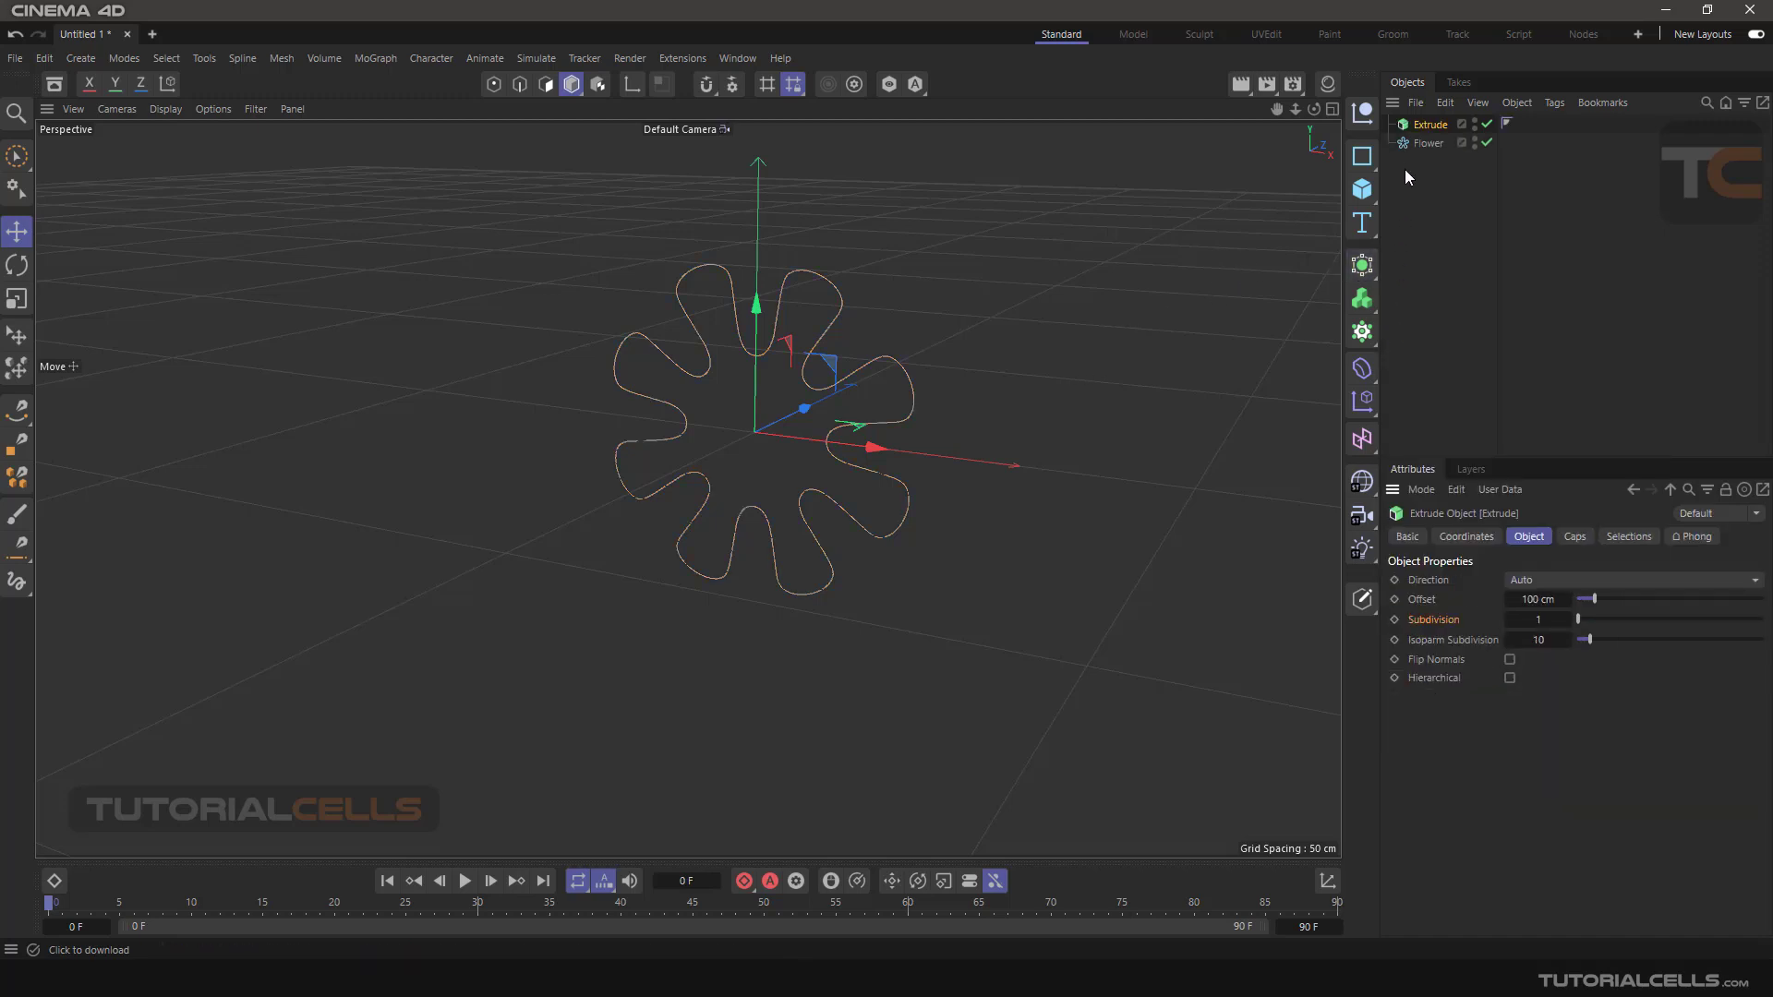
drag(1422, 143, 1436, 132)
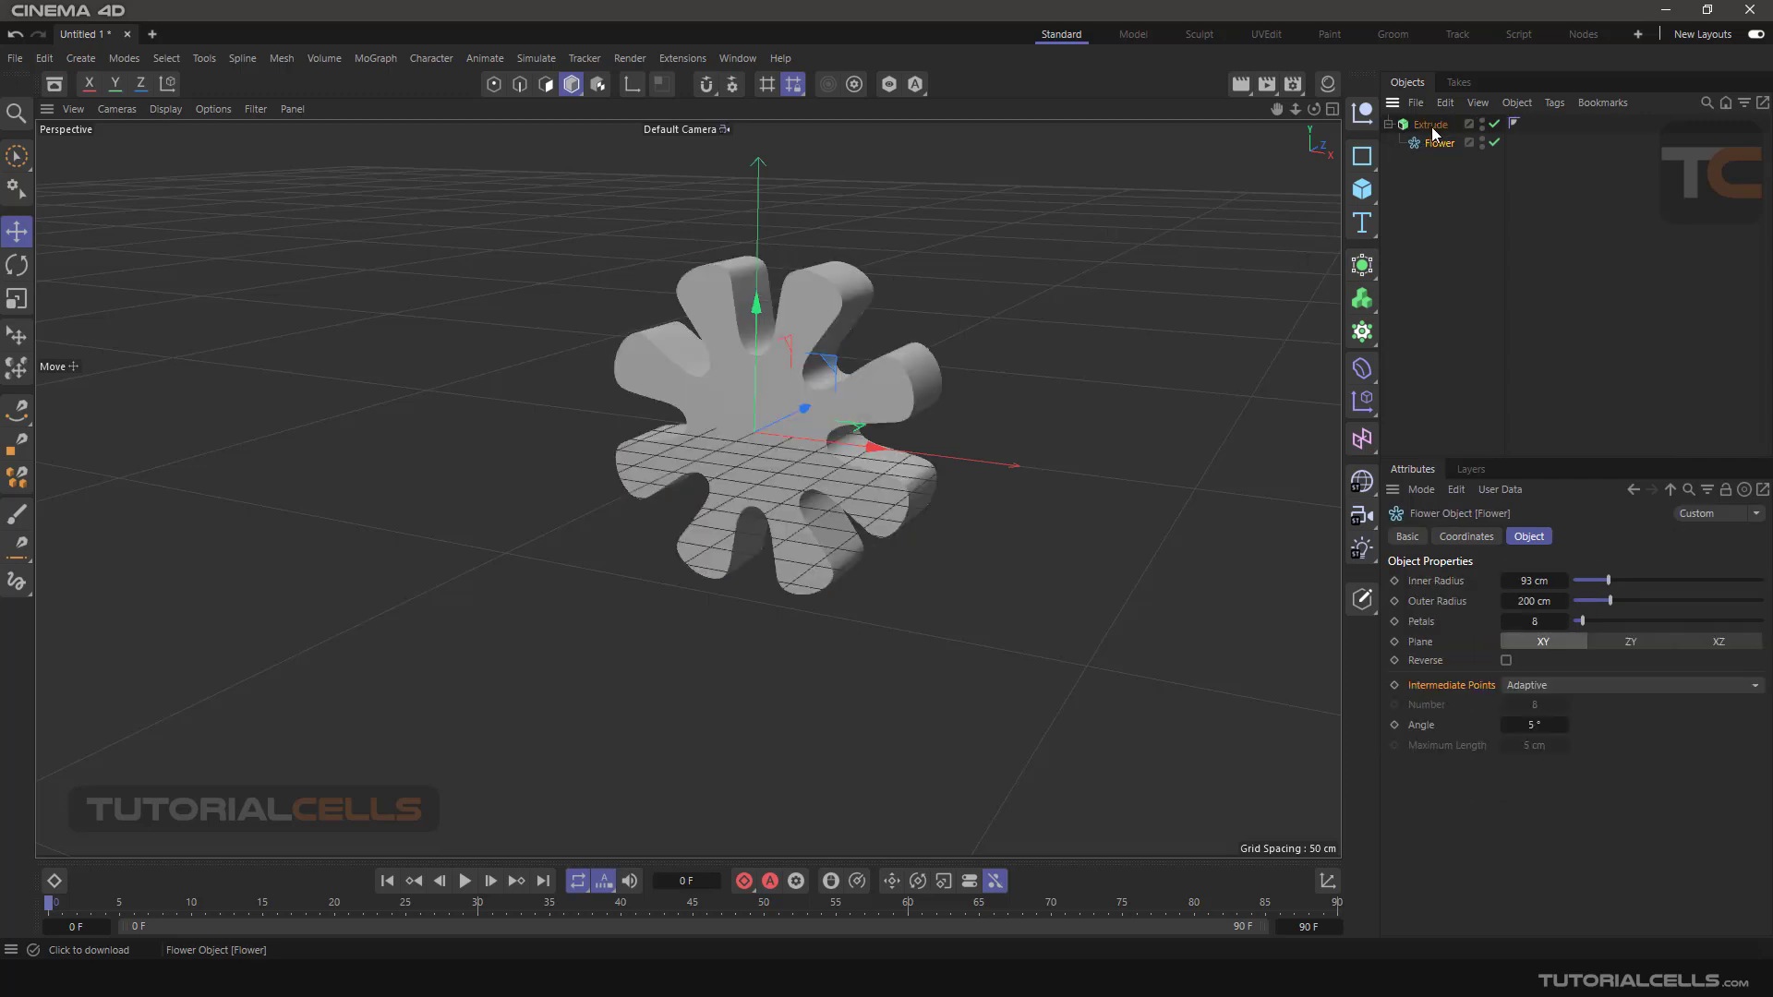
scroll(765, 416, up, 3)
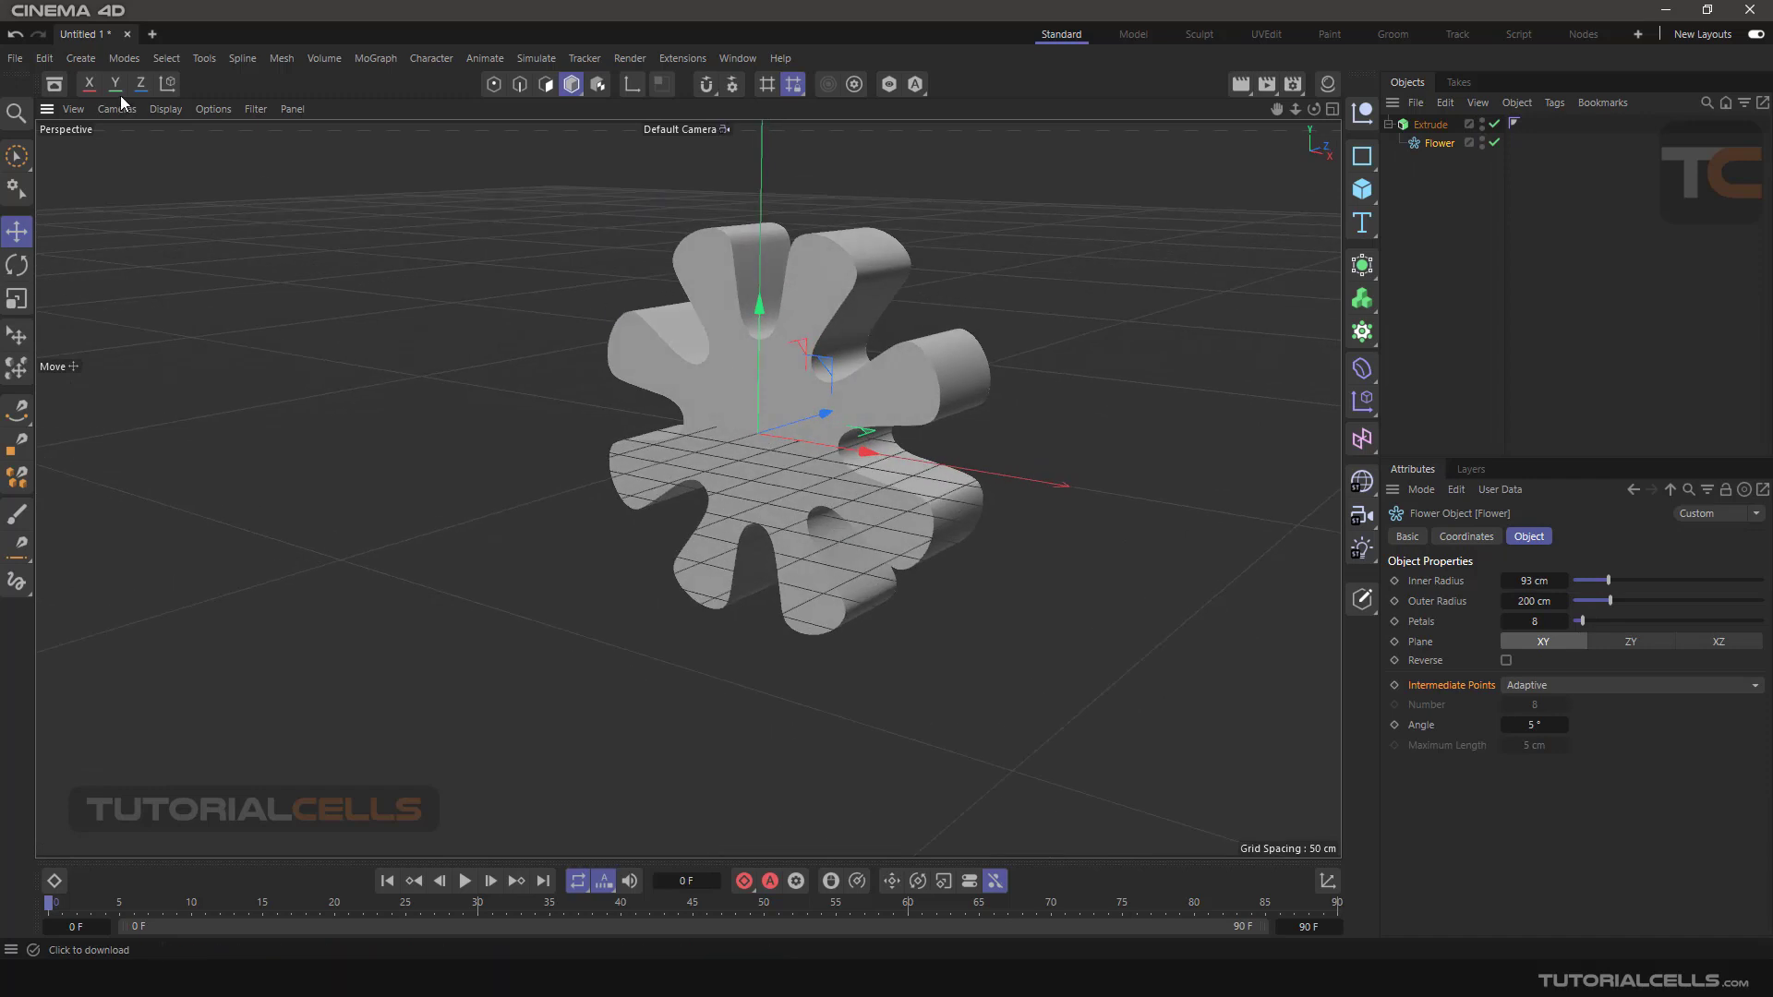
Hide the workplane grid using the viewport Filter menu.
click(255, 109)
mouse_move(277, 143)
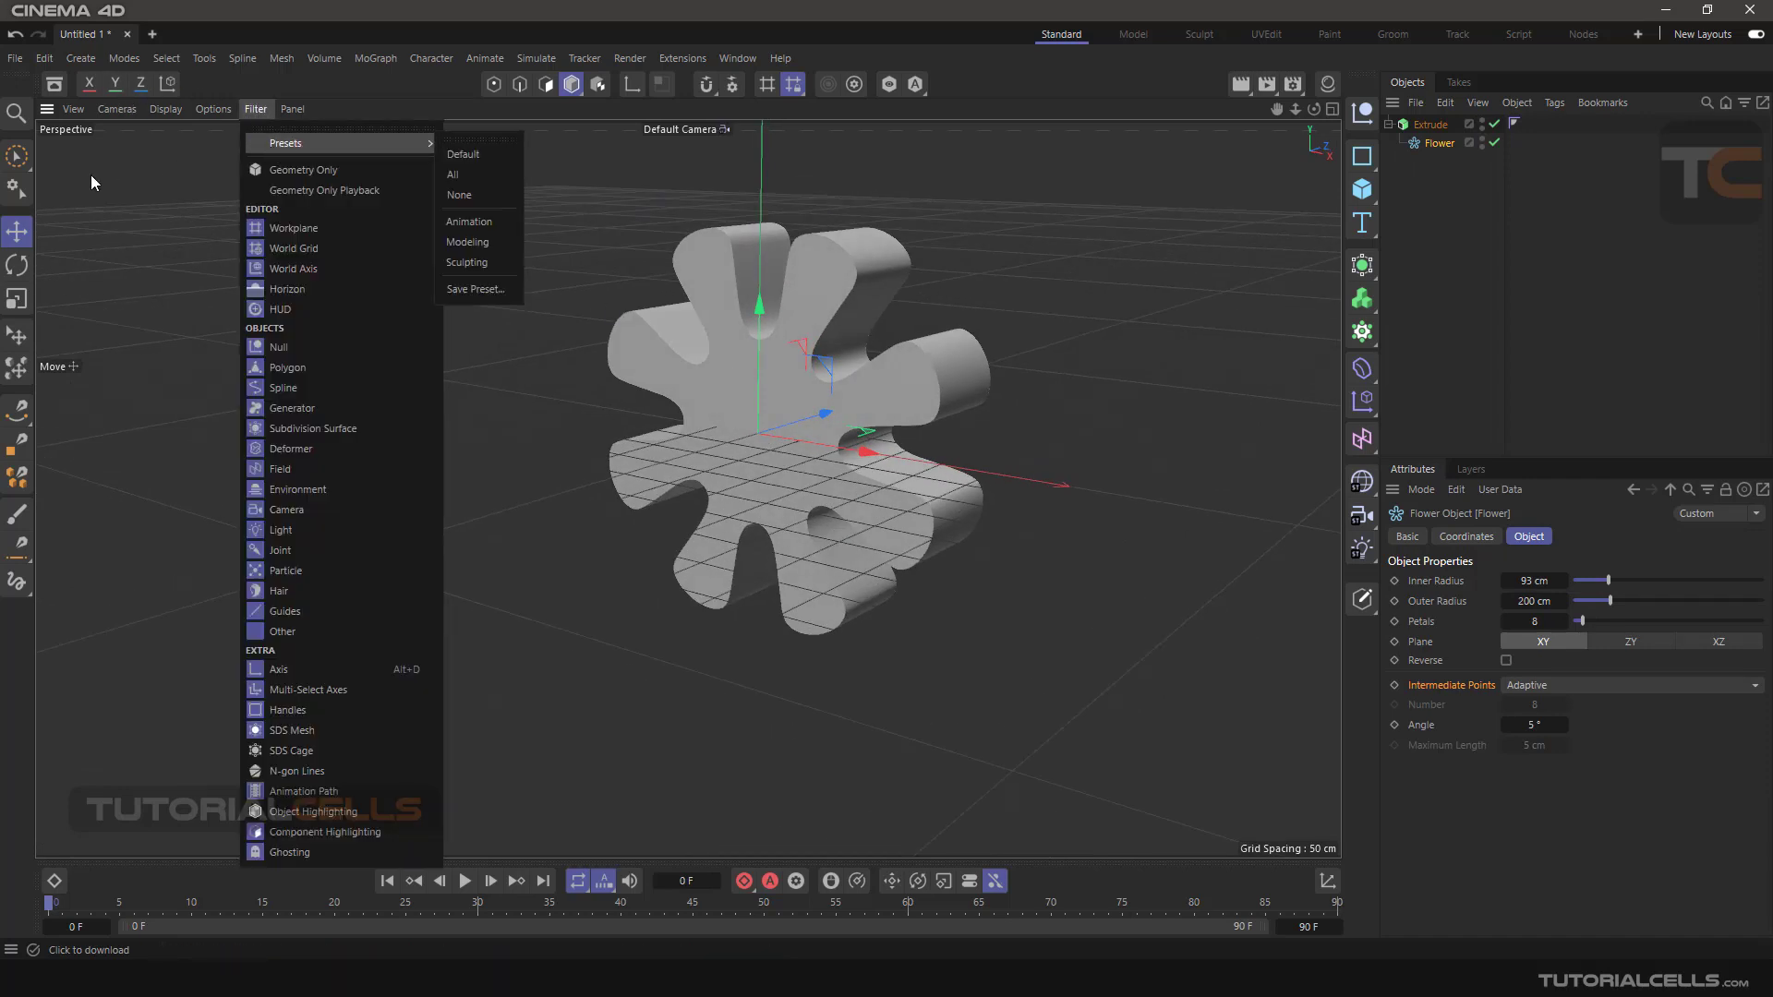
click(102, 212)
click(255, 109)
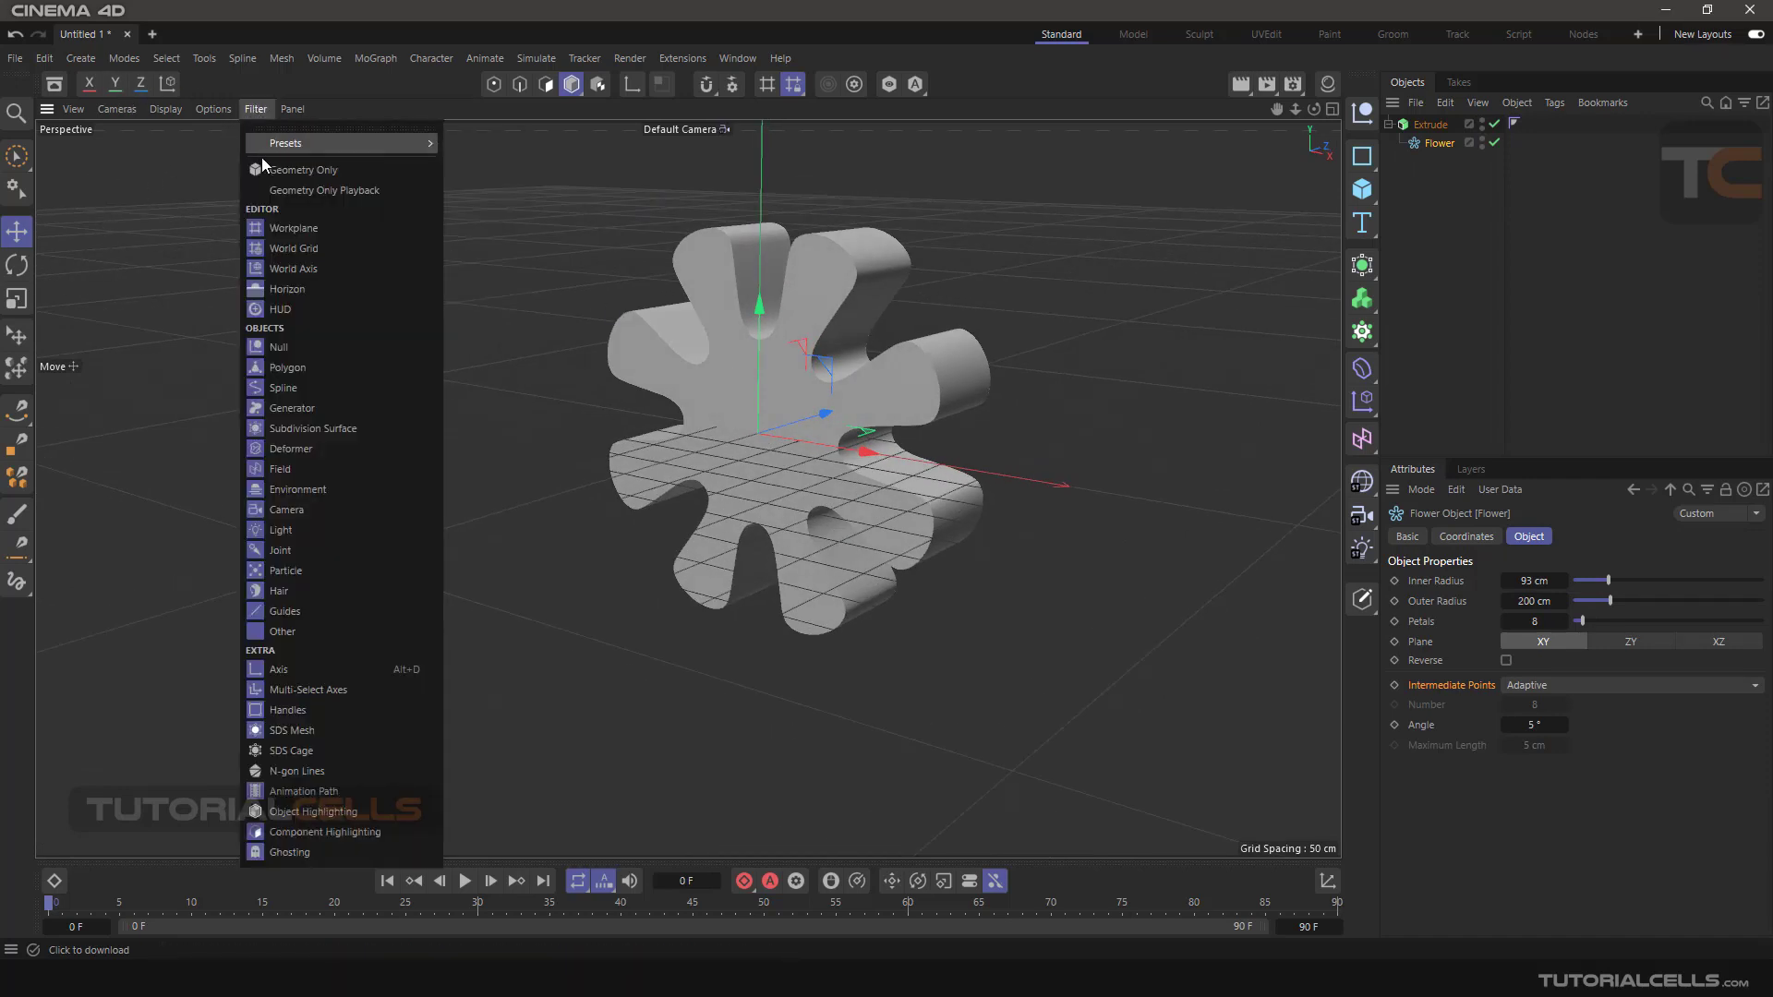
click(292, 228)
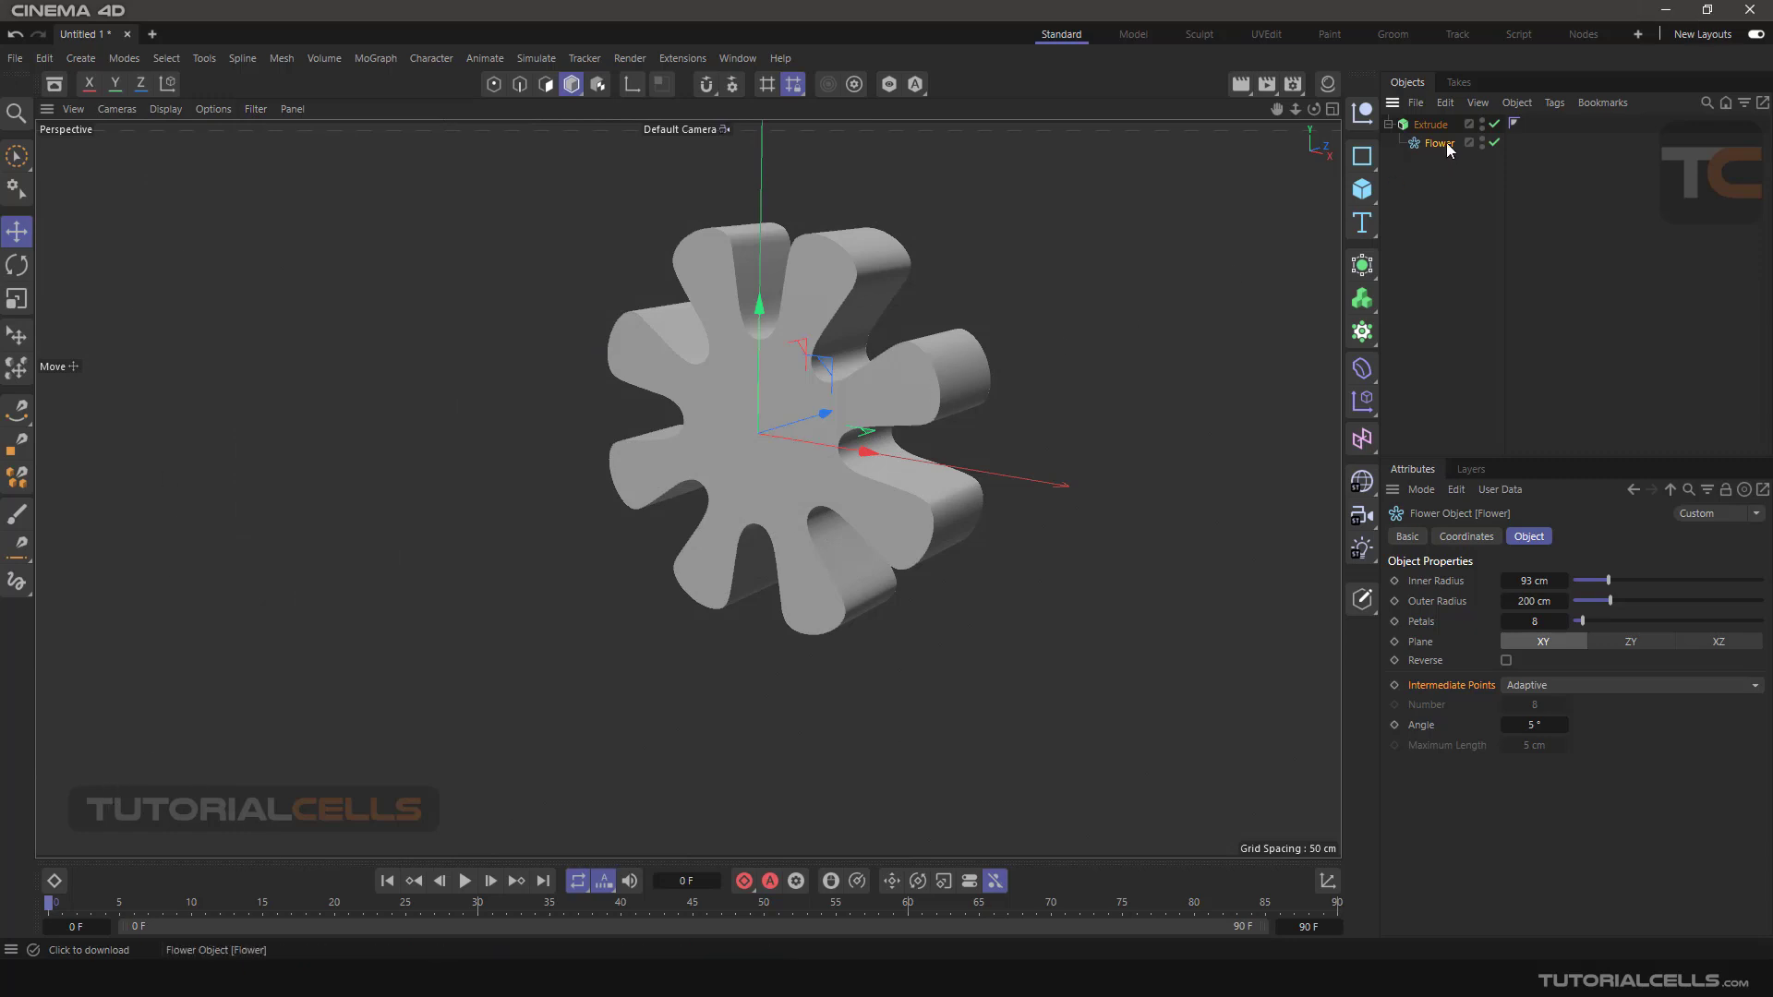
mouse_move(1117, 290)
alt+mouse_down()
mouse_move(895, 303)
mouse_move(1099, 310)
alt+mouse_up()
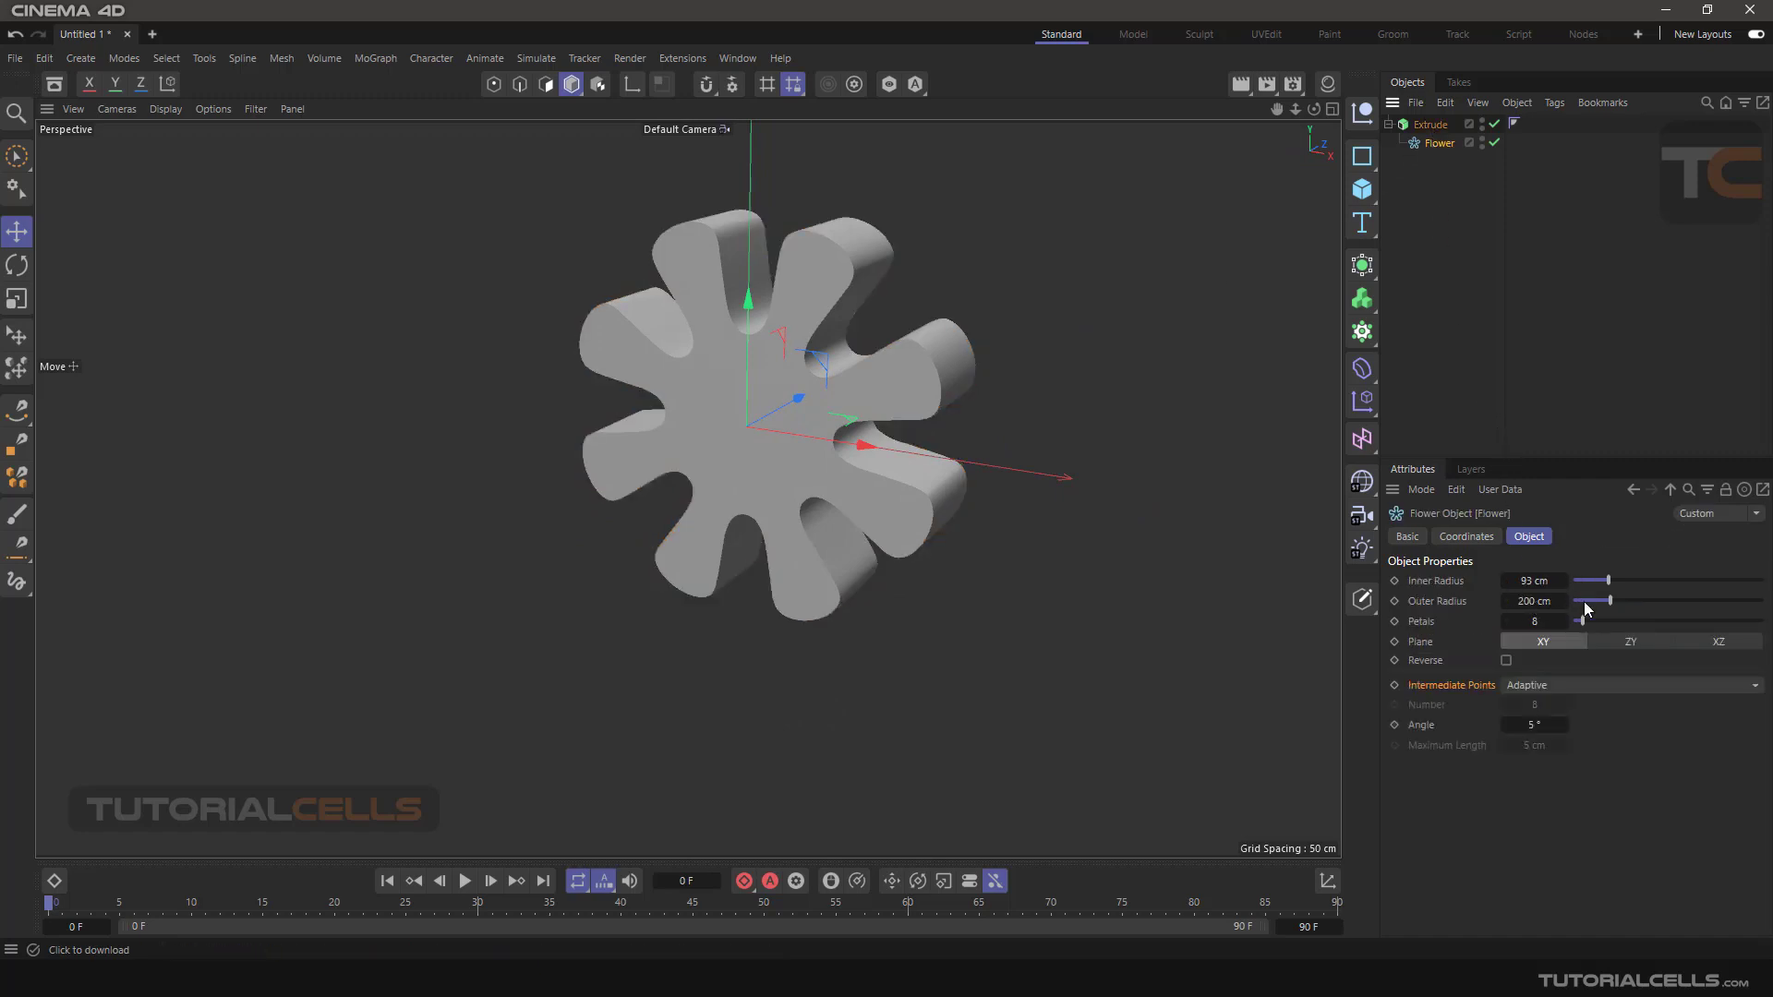
Raise the Flower's Outer Radius to 239 cm, then move Flower back out of Extrude.
mouse_move(1609, 600)
mouse_down()
mouse_move(1632, 597)
mouse_move(1614, 600)
mouse_up()
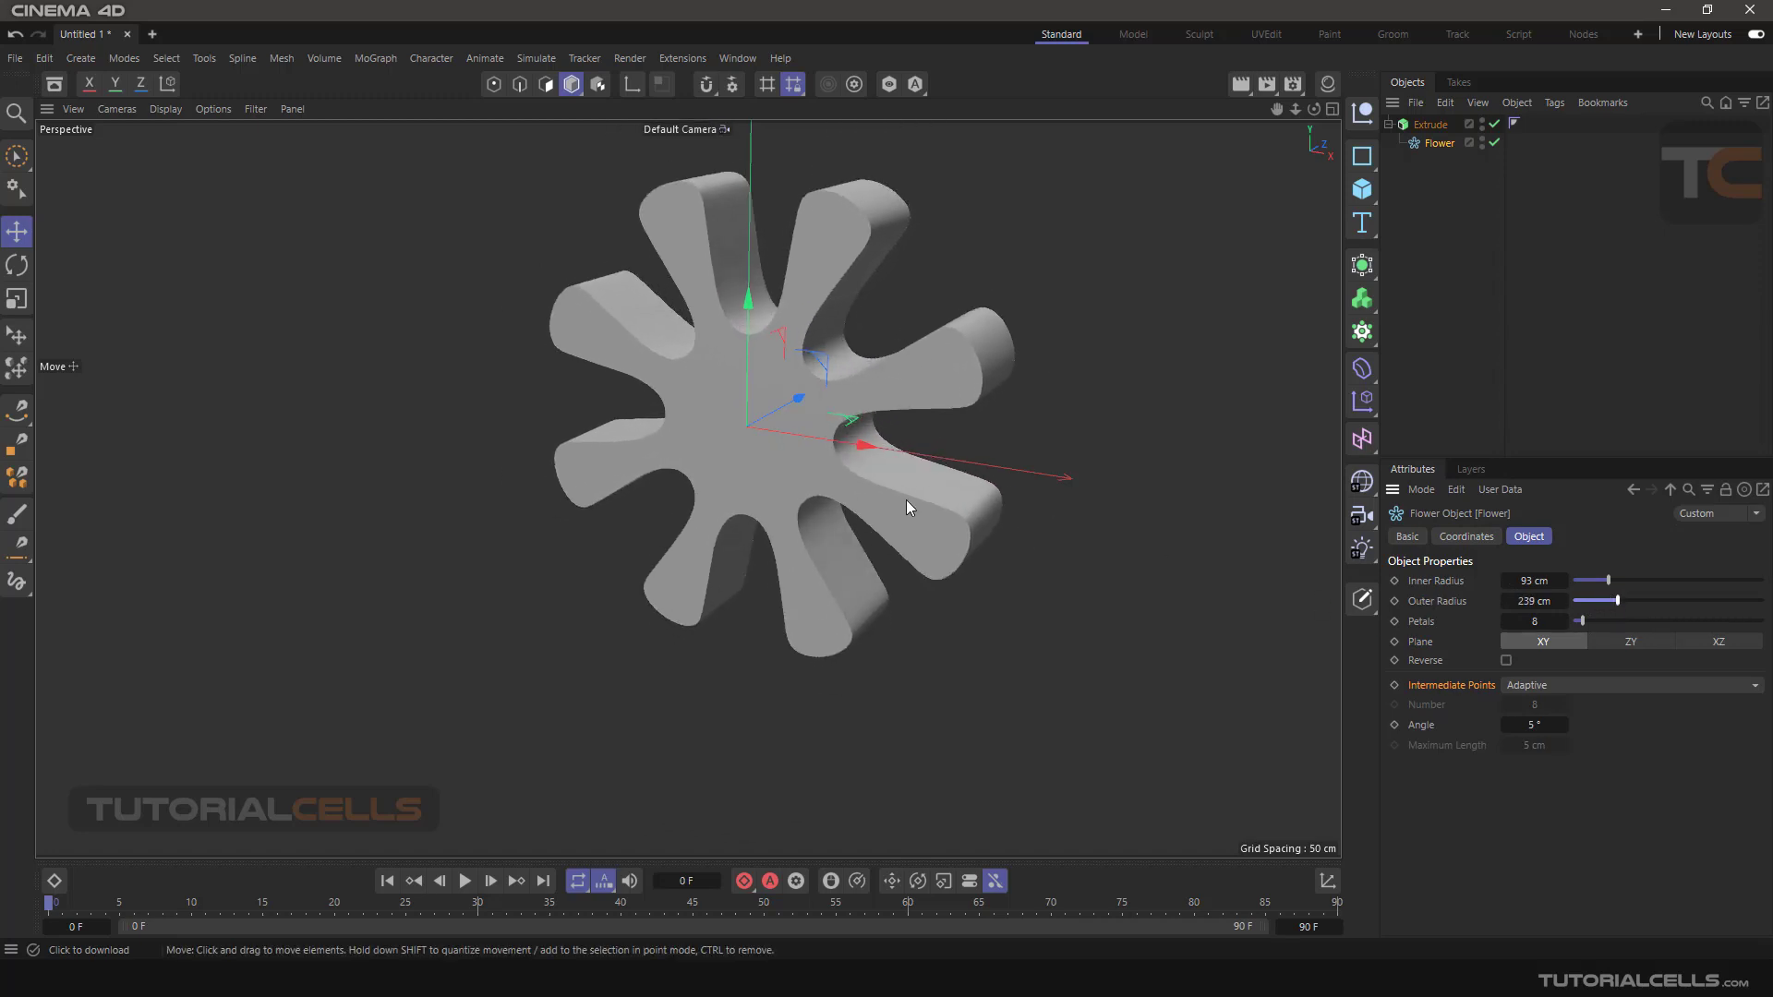
alt+middle_drag(837, 427, 821, 456)
alt+drag(938, 386, 914, 355)
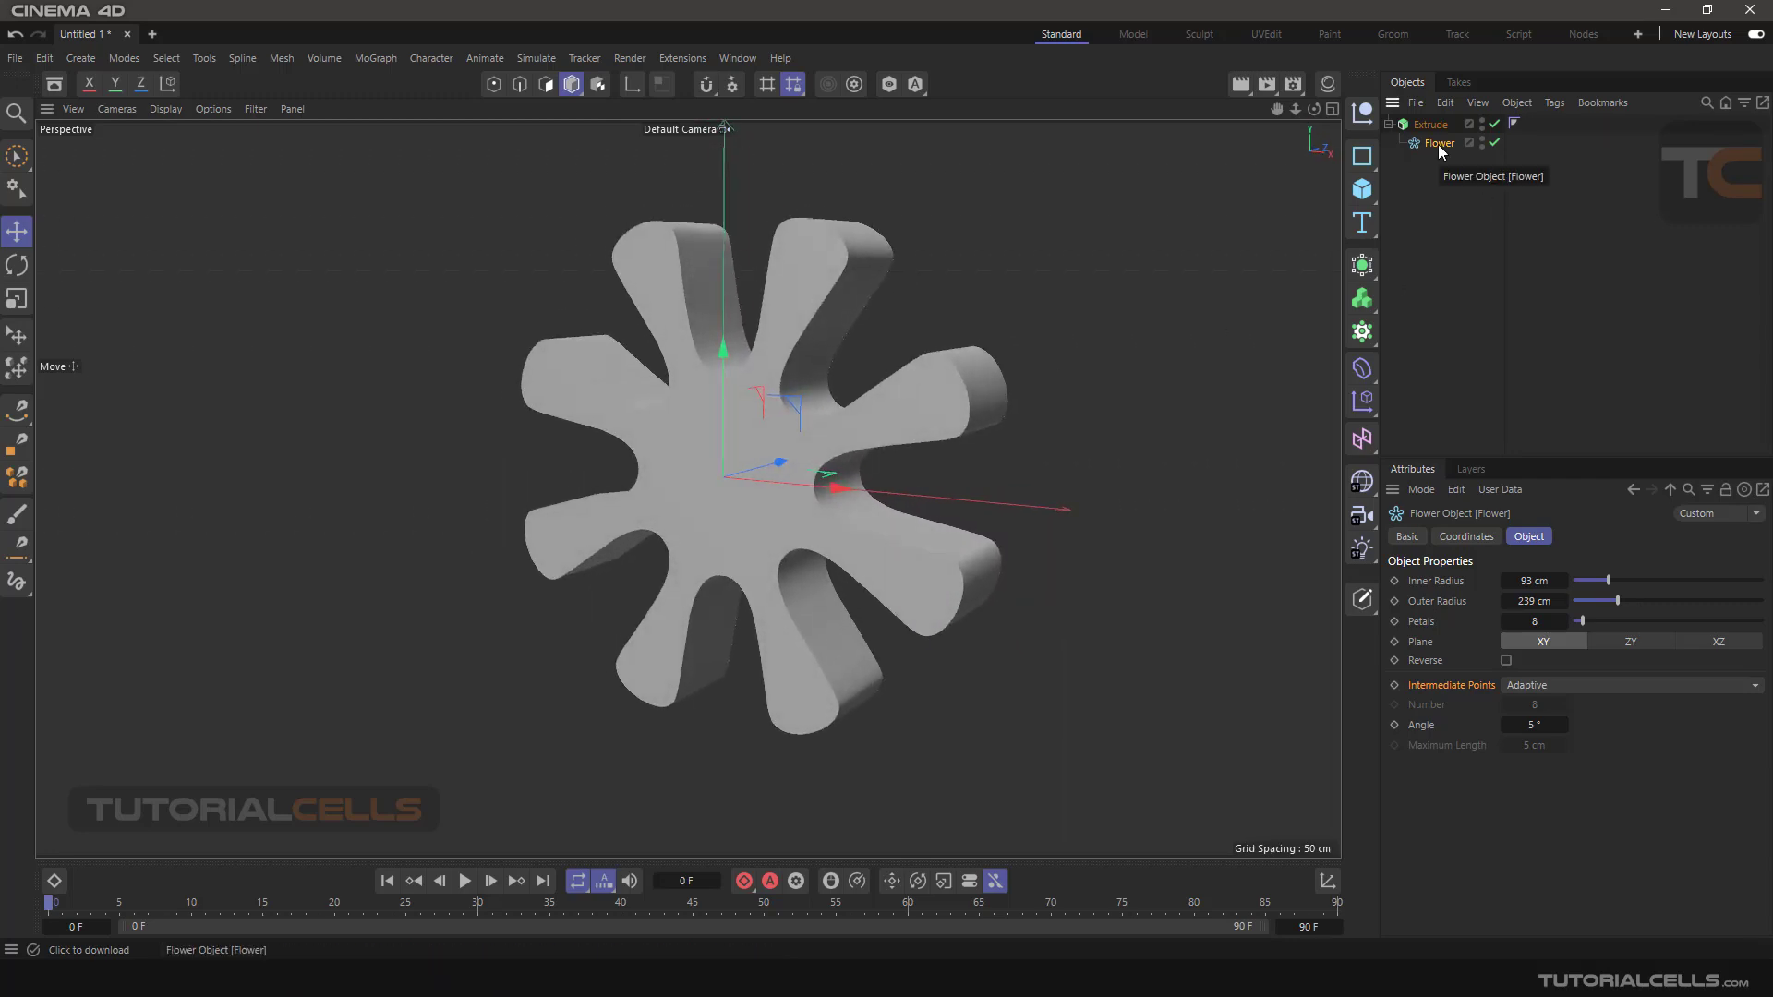
mouse_move(1438, 144)
mouse_down()
mouse_move(1436, 166)
mouse_move(1428, 132)
mouse_up()
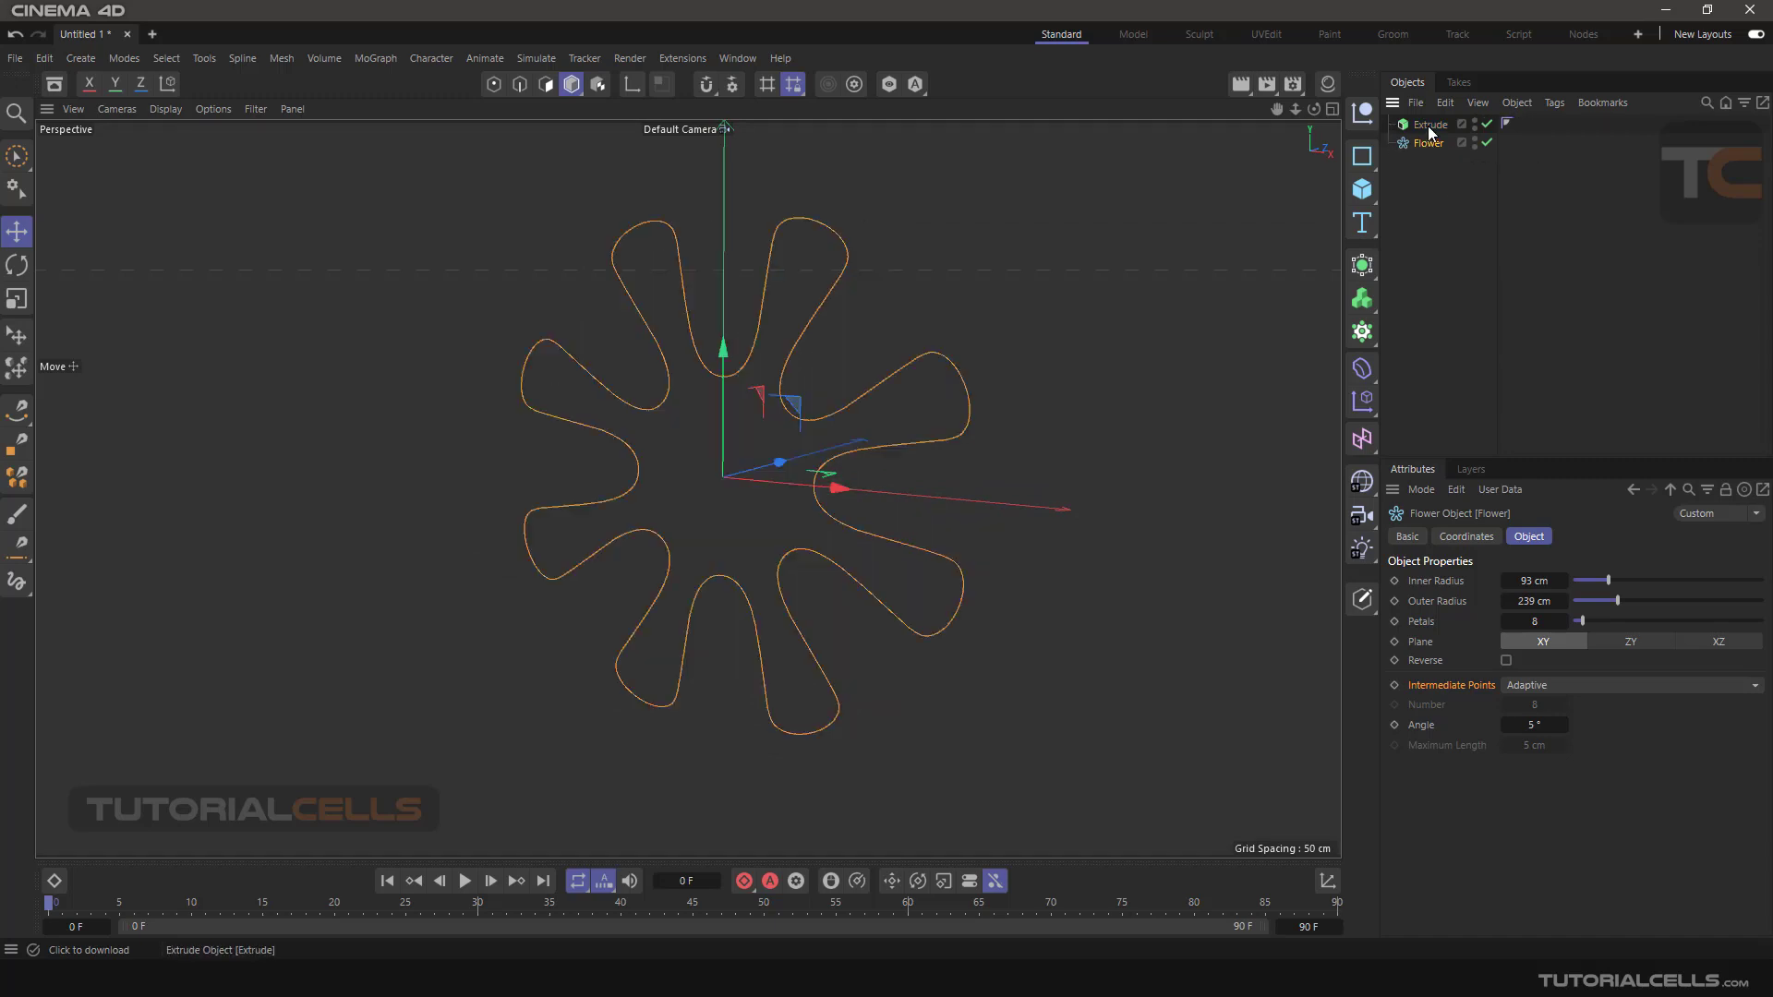
Delete the Extrude, make the Flower an editable spline, and switch to Points mode.
click(1428, 126)
key(Delete)
click(1427, 125)
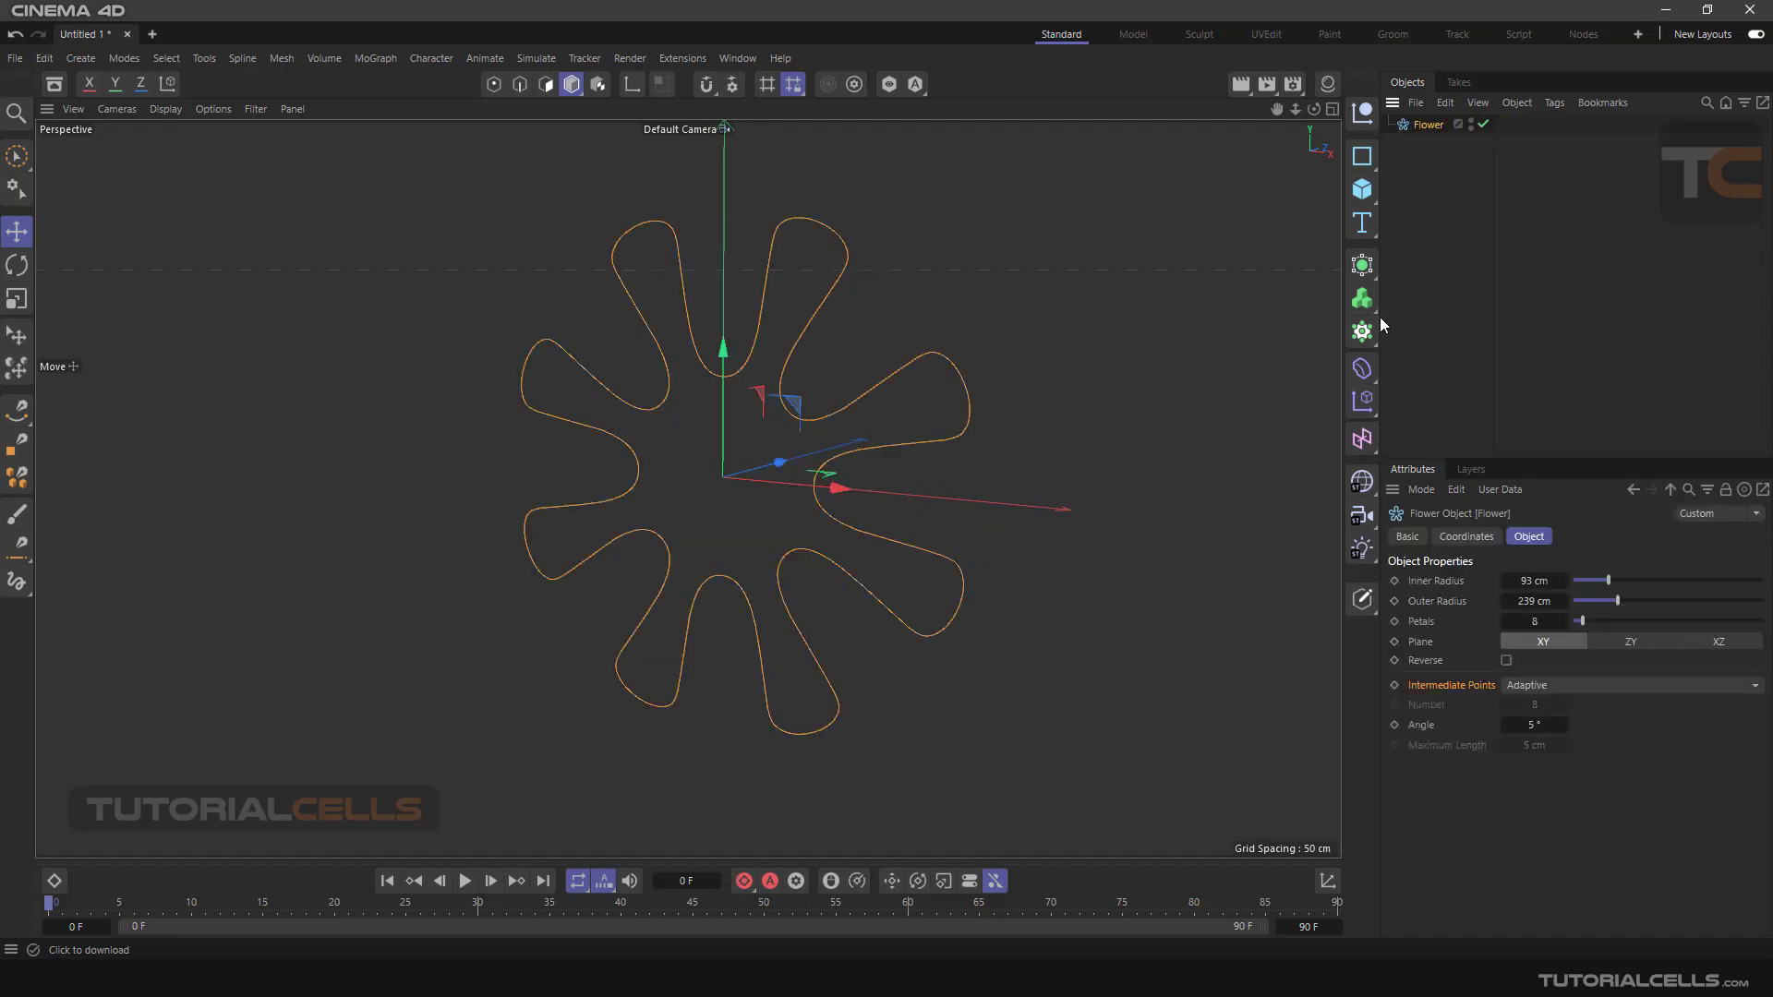
click(1362, 598)
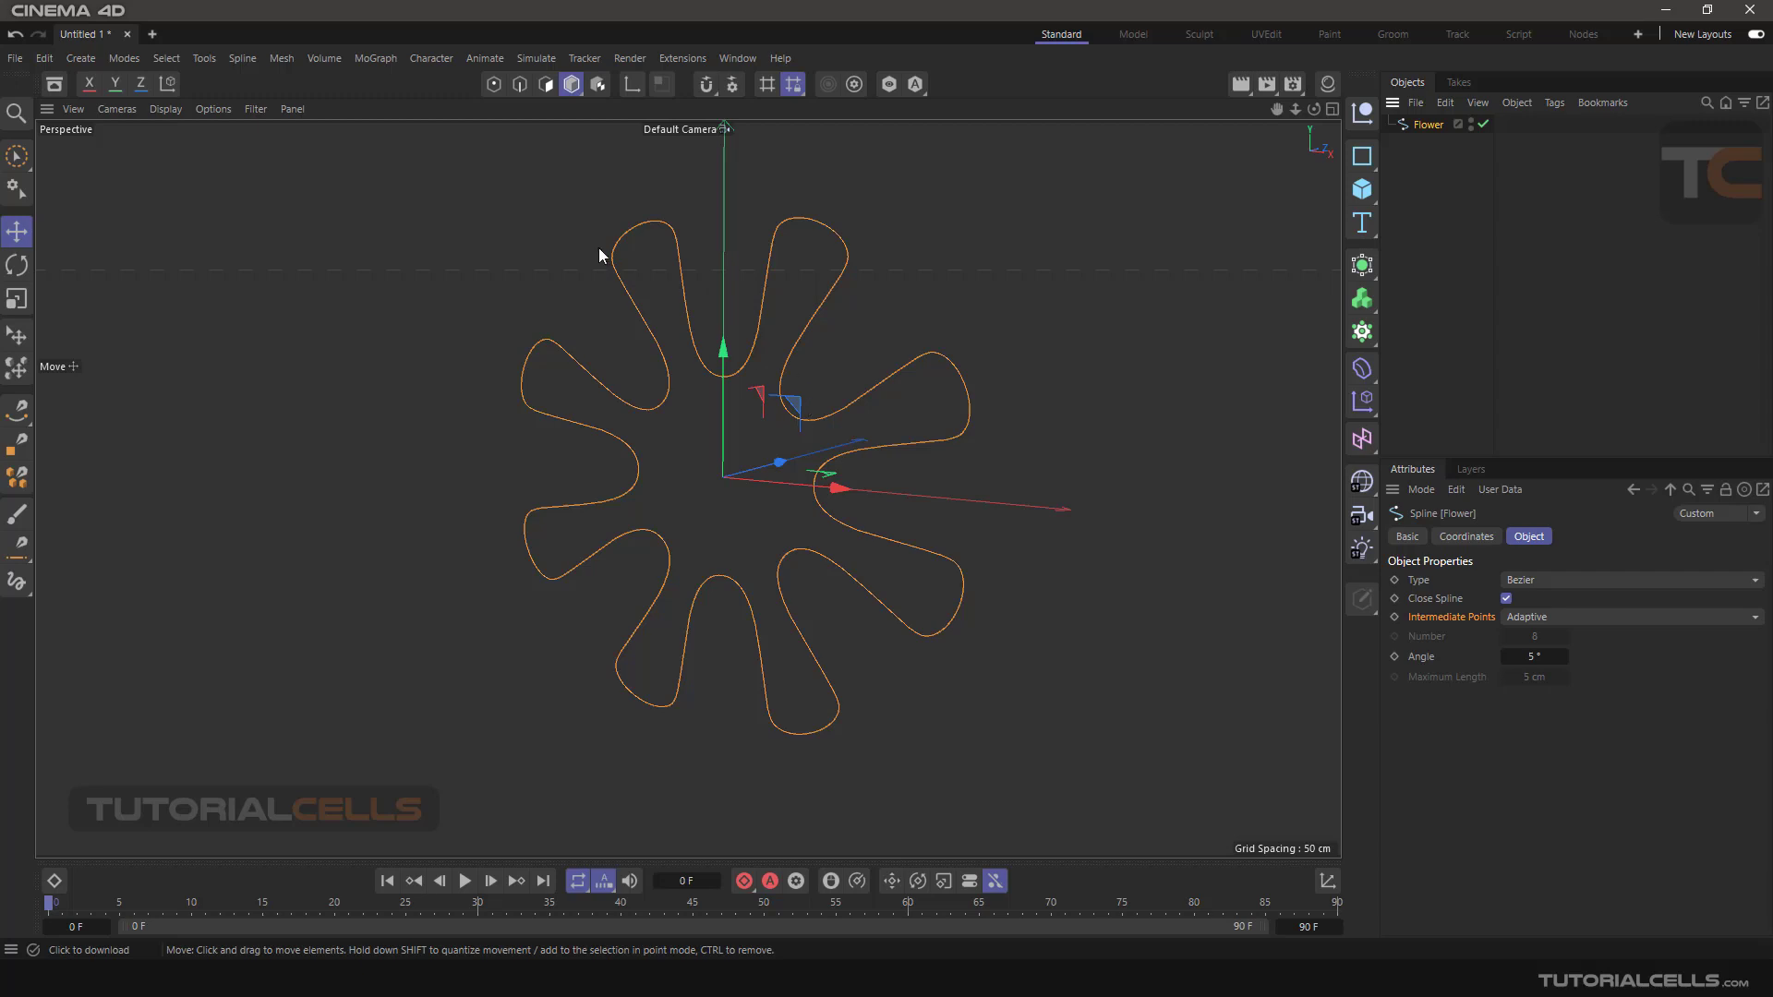
alt+drag(696, 274, 785, 369)
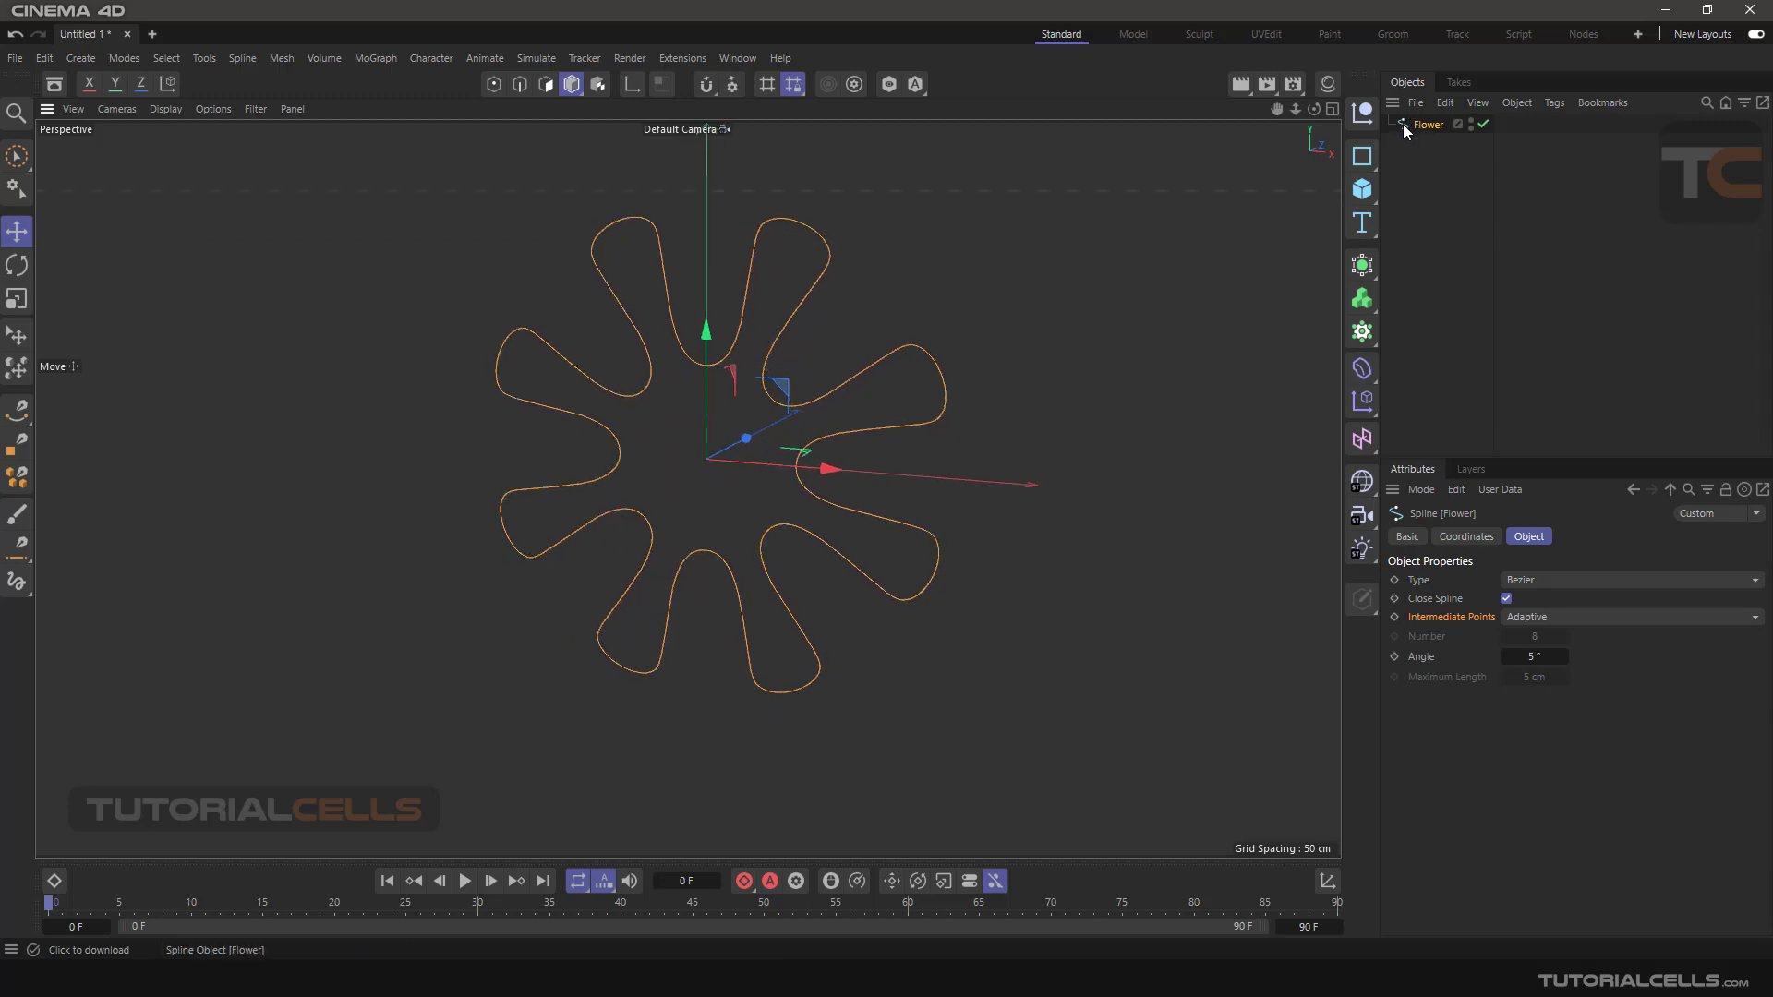
click(492, 85)
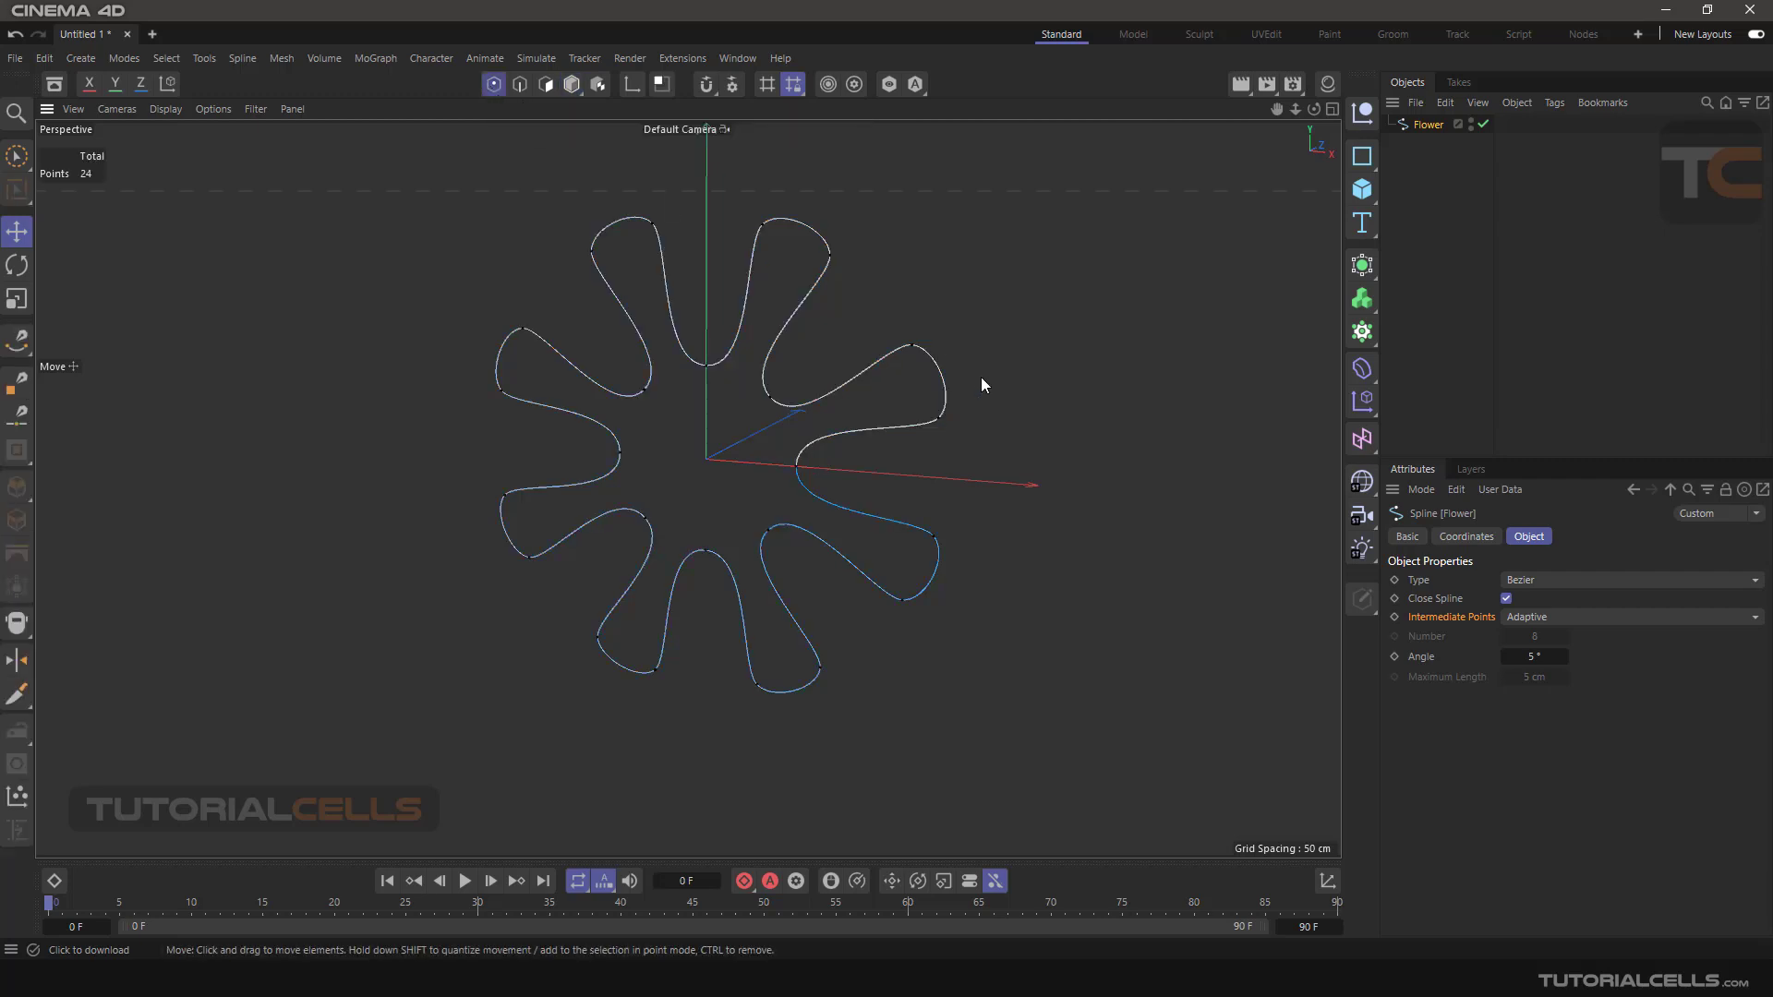
Select a petal-tip point and drag it down and right to reshape the petal.
alt+drag(860, 330, 835, 370)
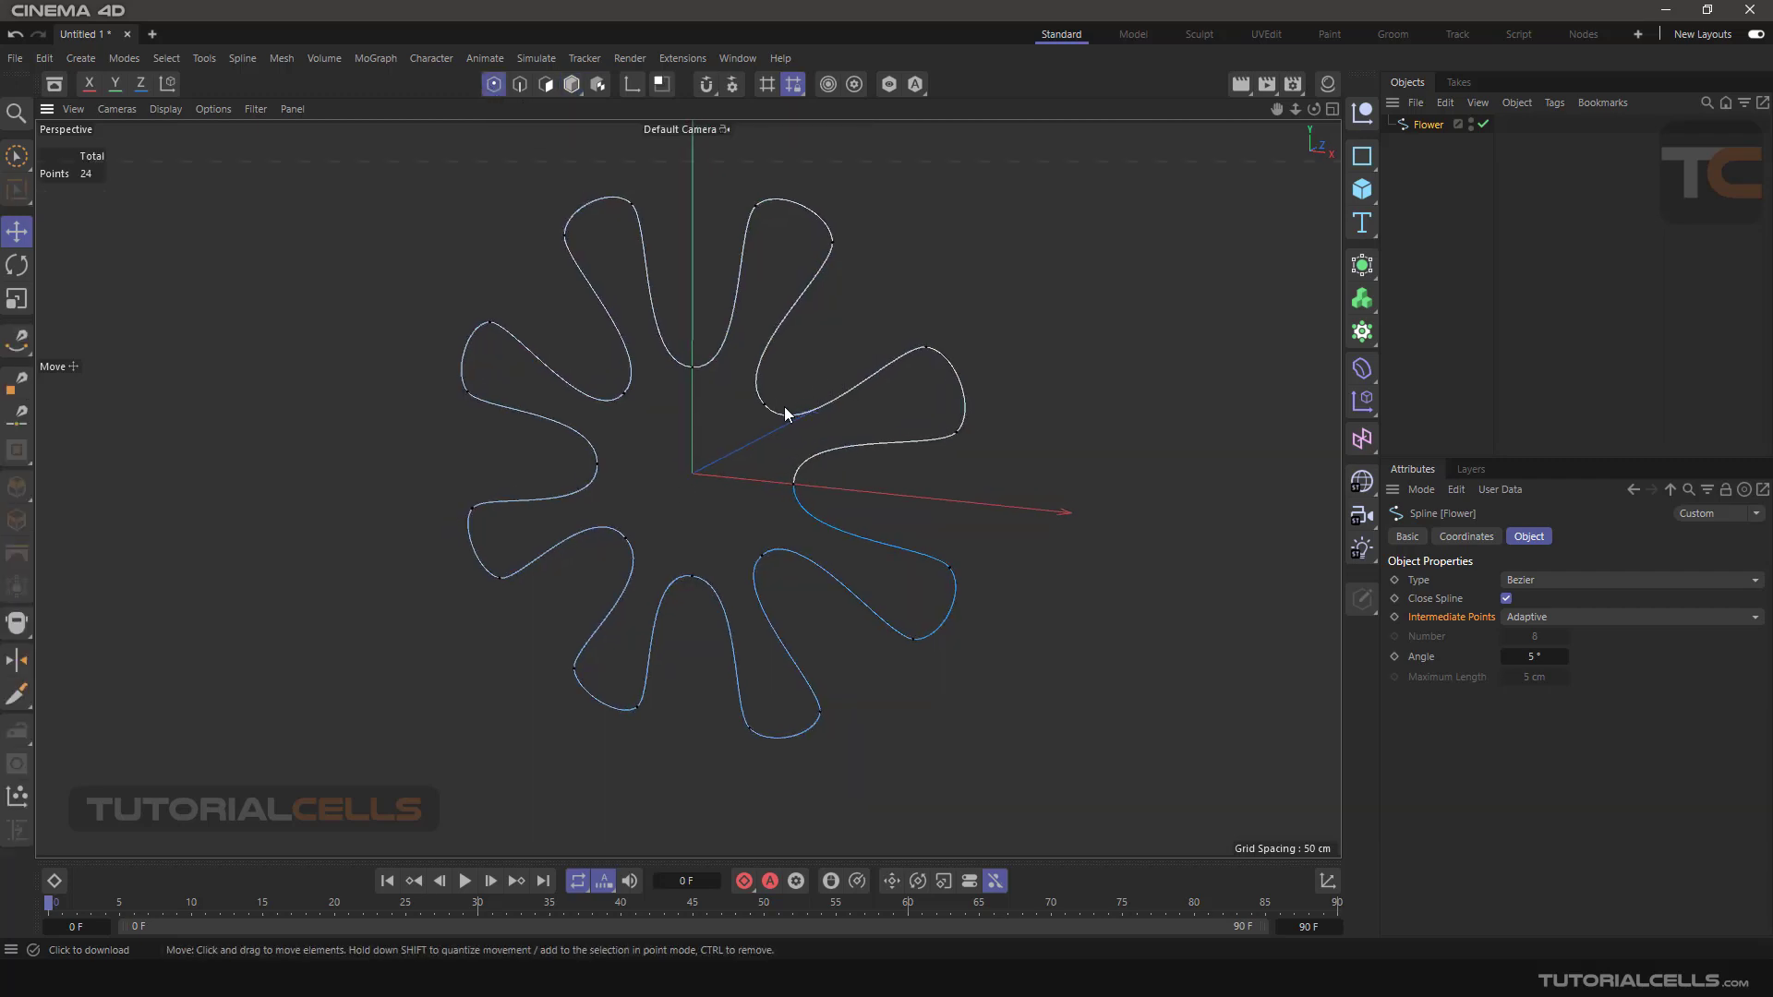
click(925, 349)
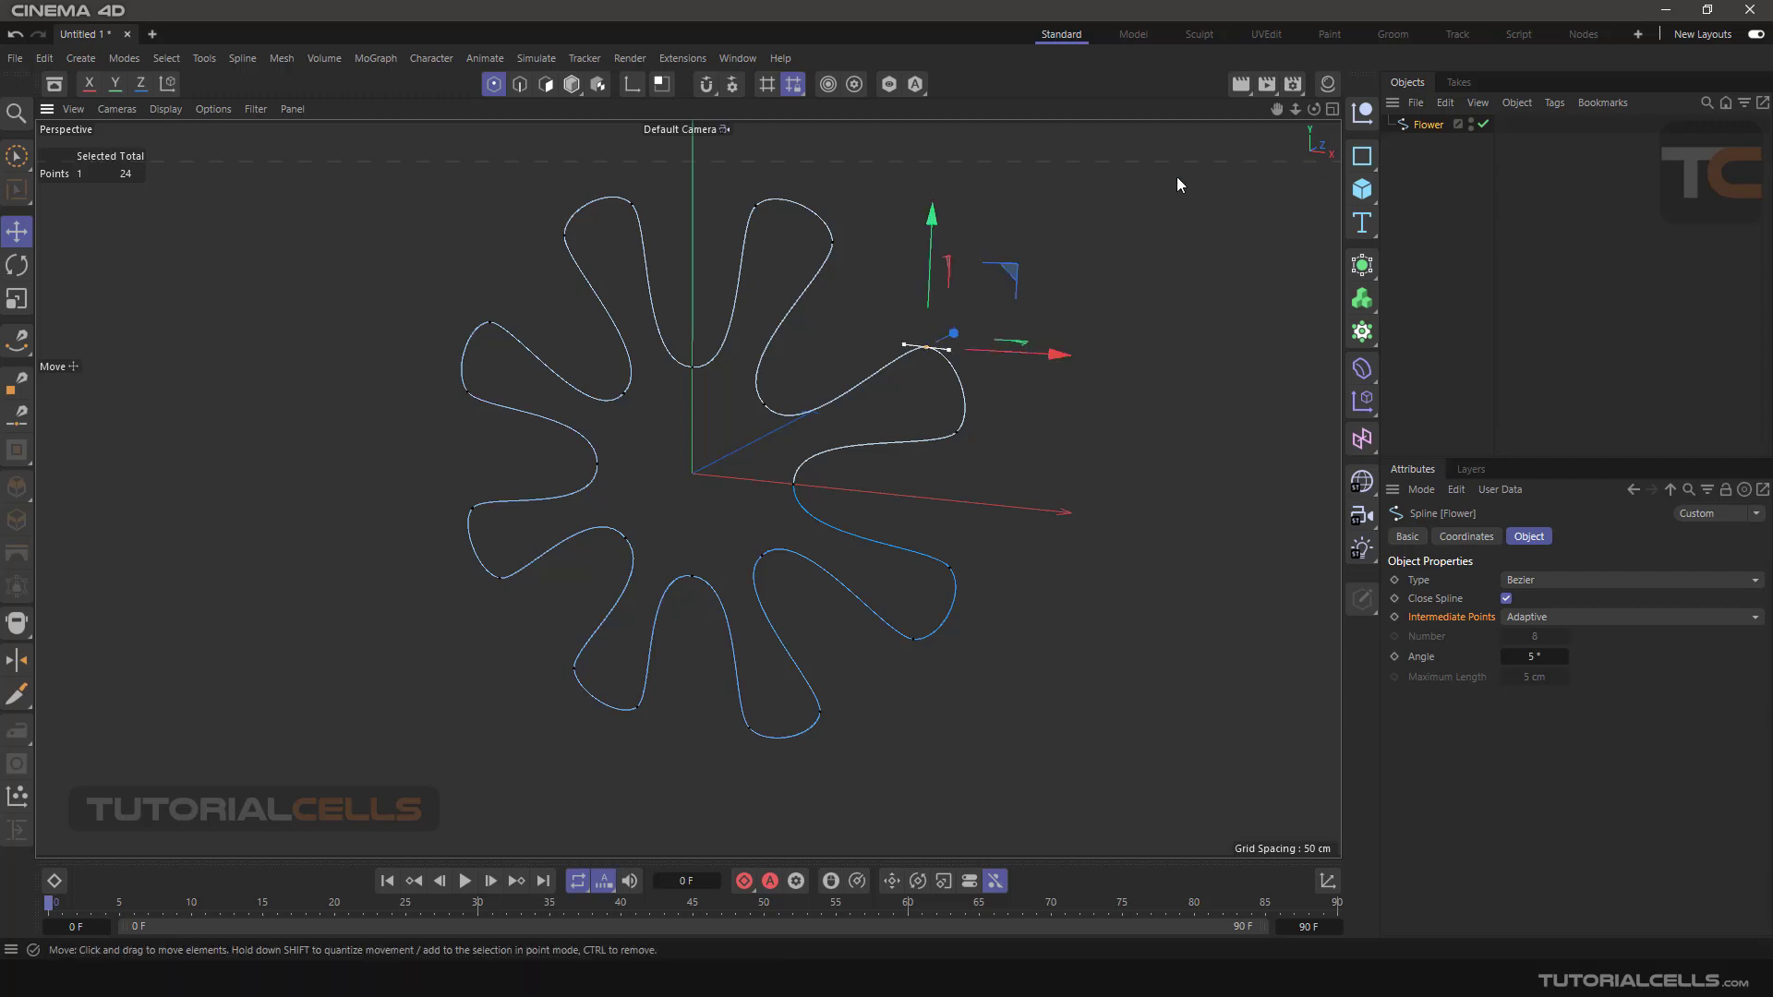
mouse_move(1017, 261)
mouse_down()
mouse_move(1023, 208)
mouse_move(1006, 268)
mouse_up()
drag(955, 436, 1065, 379)
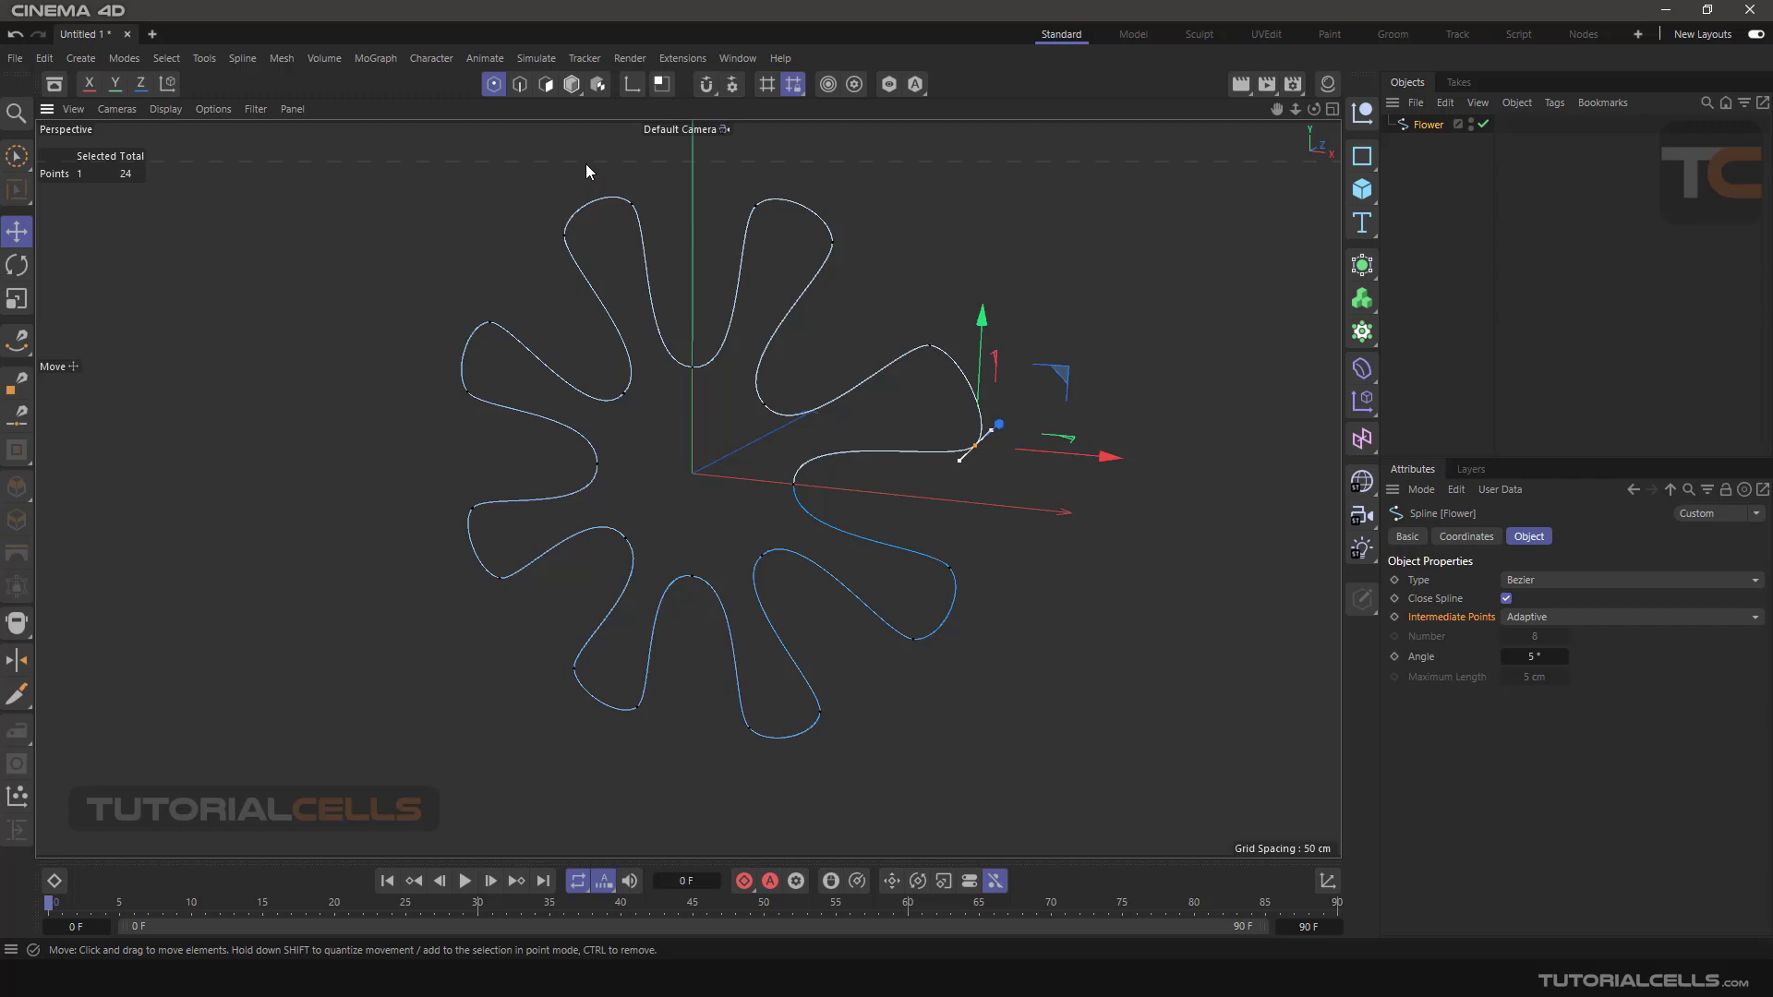
Toggle Model then Points mode and select the upper-right petal tip point.
click(520, 85)
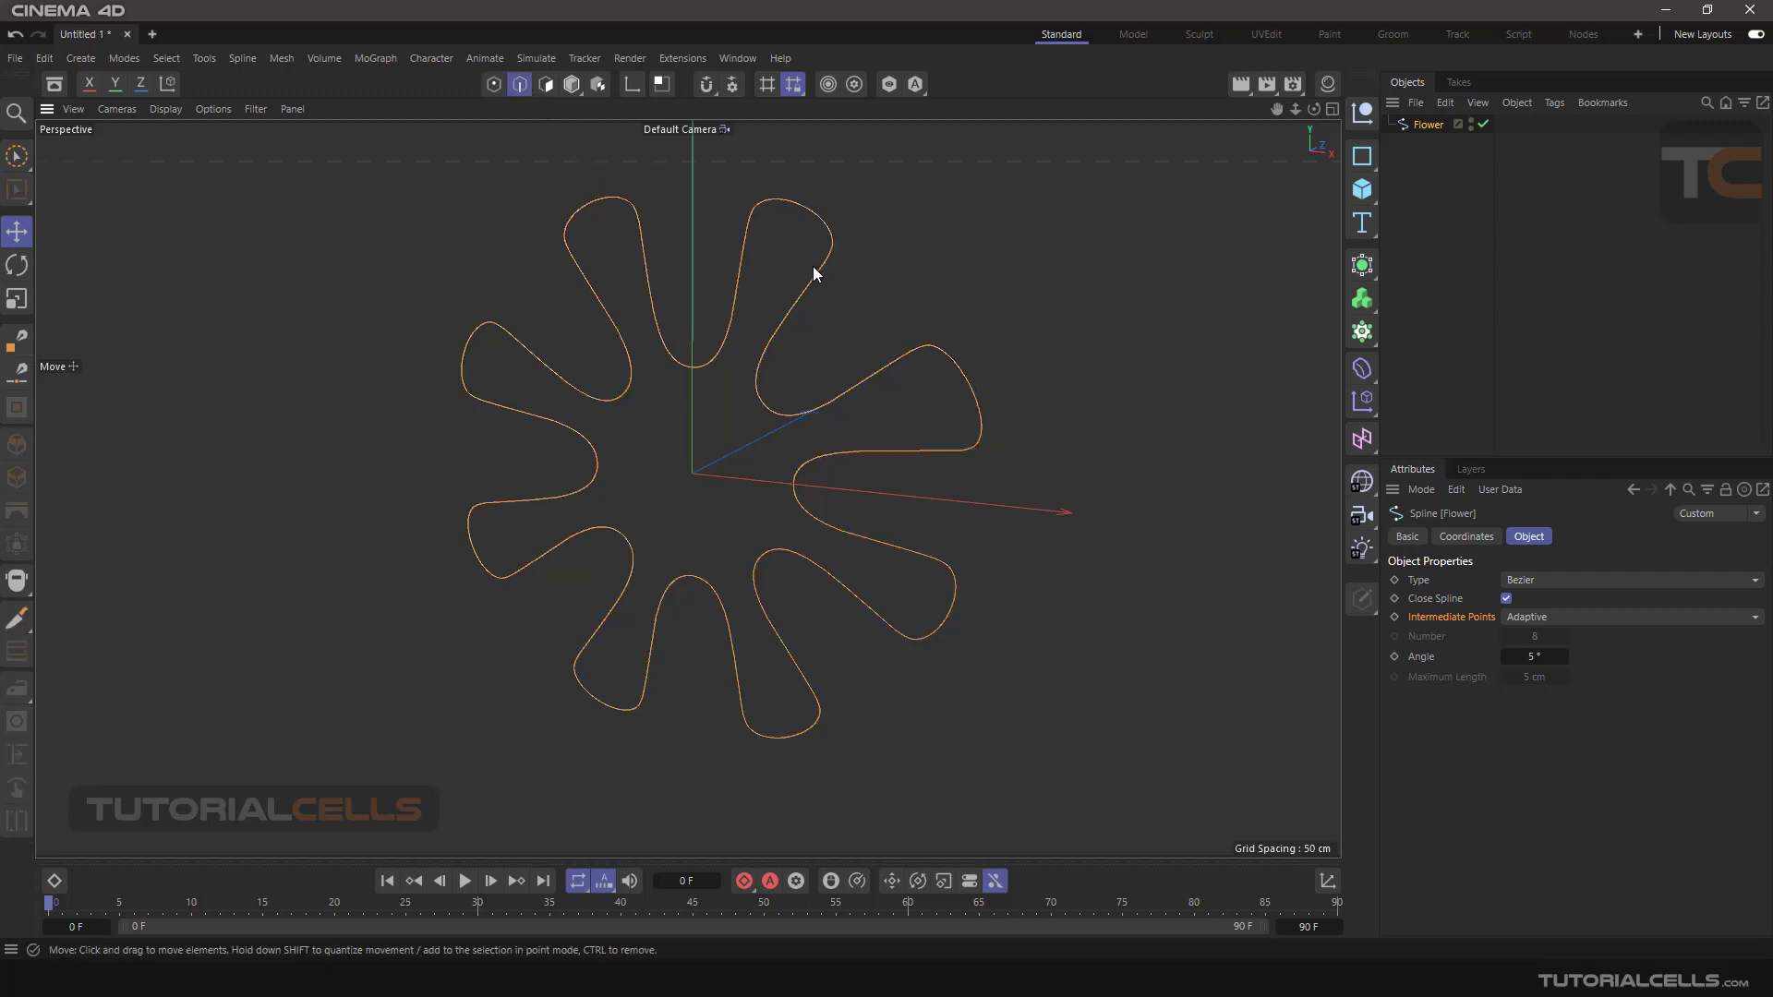
click(492, 86)
click(931, 346)
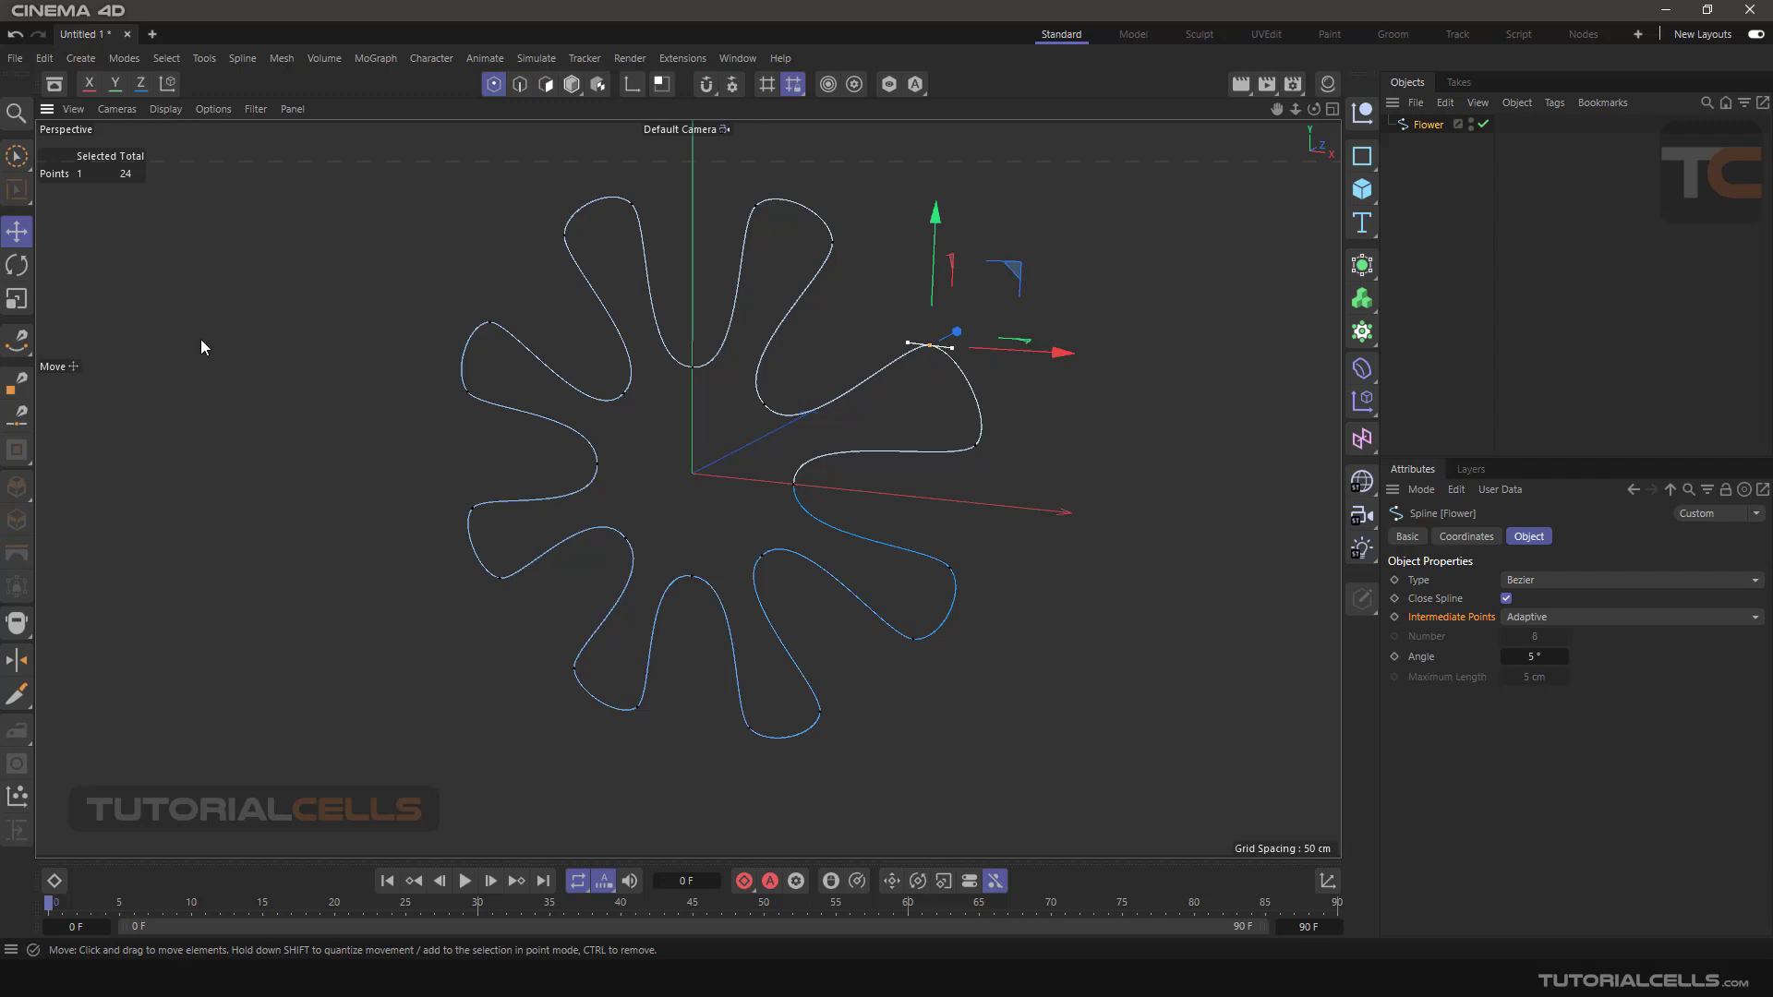
With the Spline Pen, bend the upper-right petal outward and reshape the left petals.
click(17, 349)
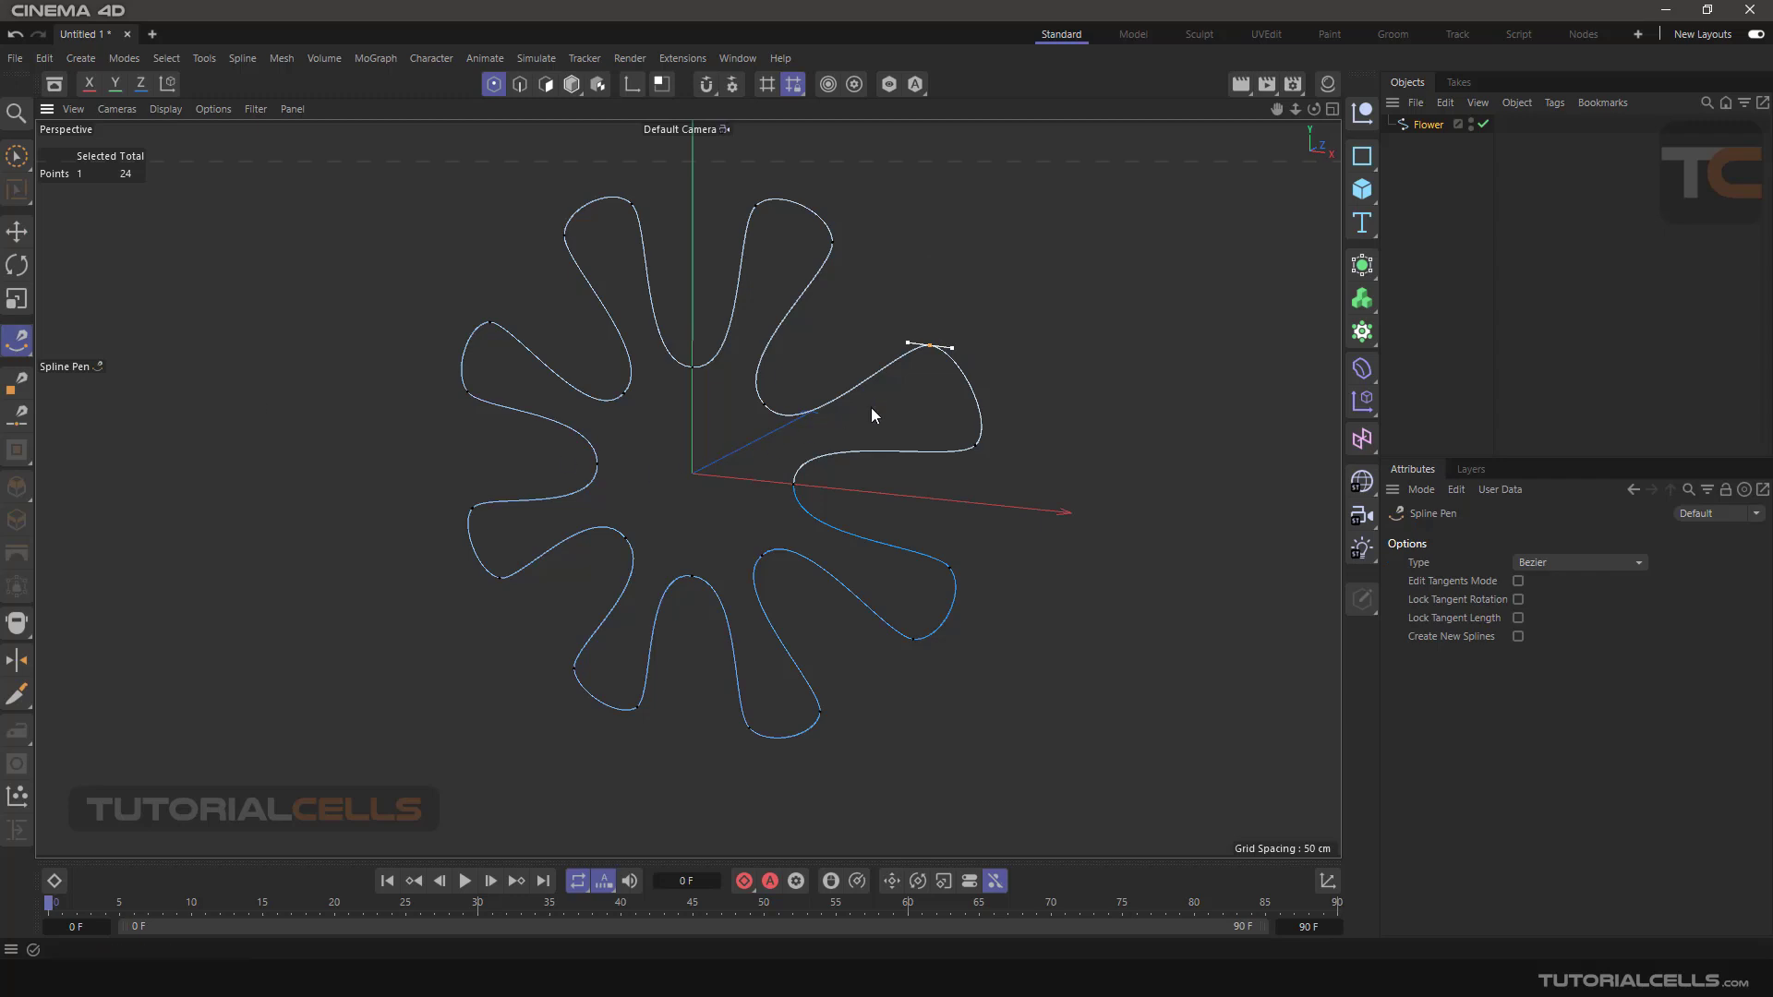
mouse_move(969, 396)
mouse_down()
mouse_move(999, 371)
mouse_move(960, 381)
mouse_move(970, 406)
mouse_move(995, 387)
mouse_up()
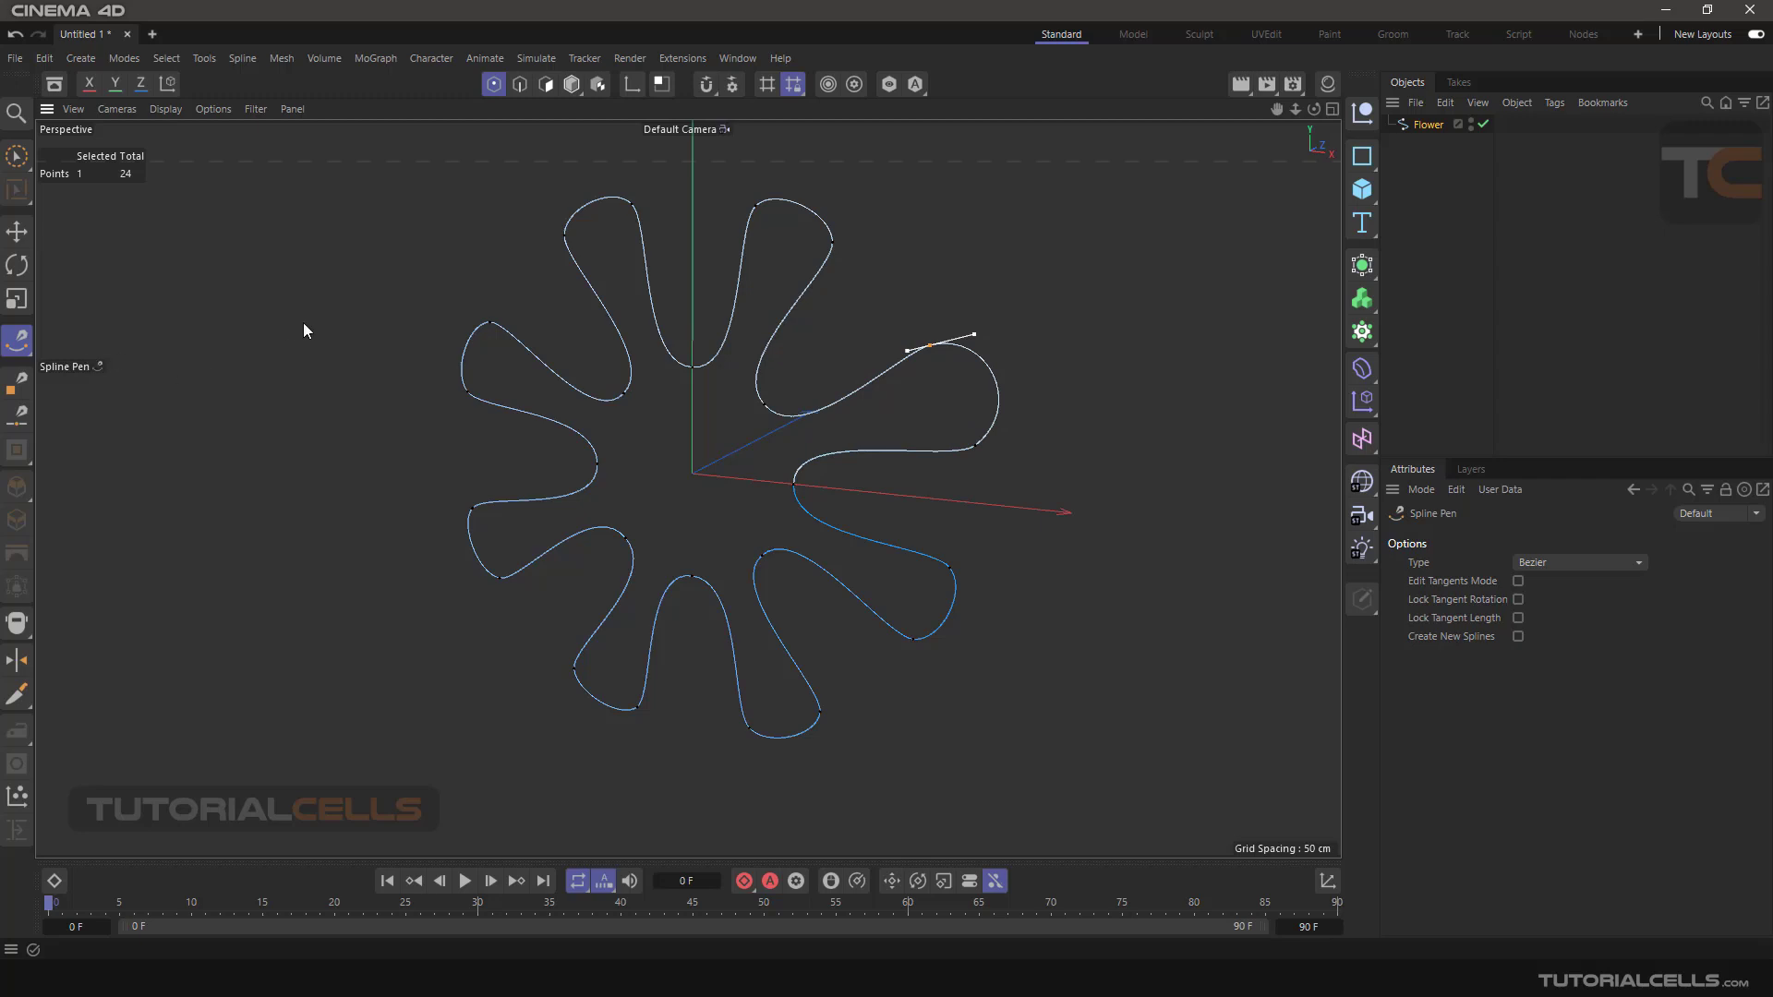
drag(620, 397, 582, 377)
drag(490, 322, 487, 329)
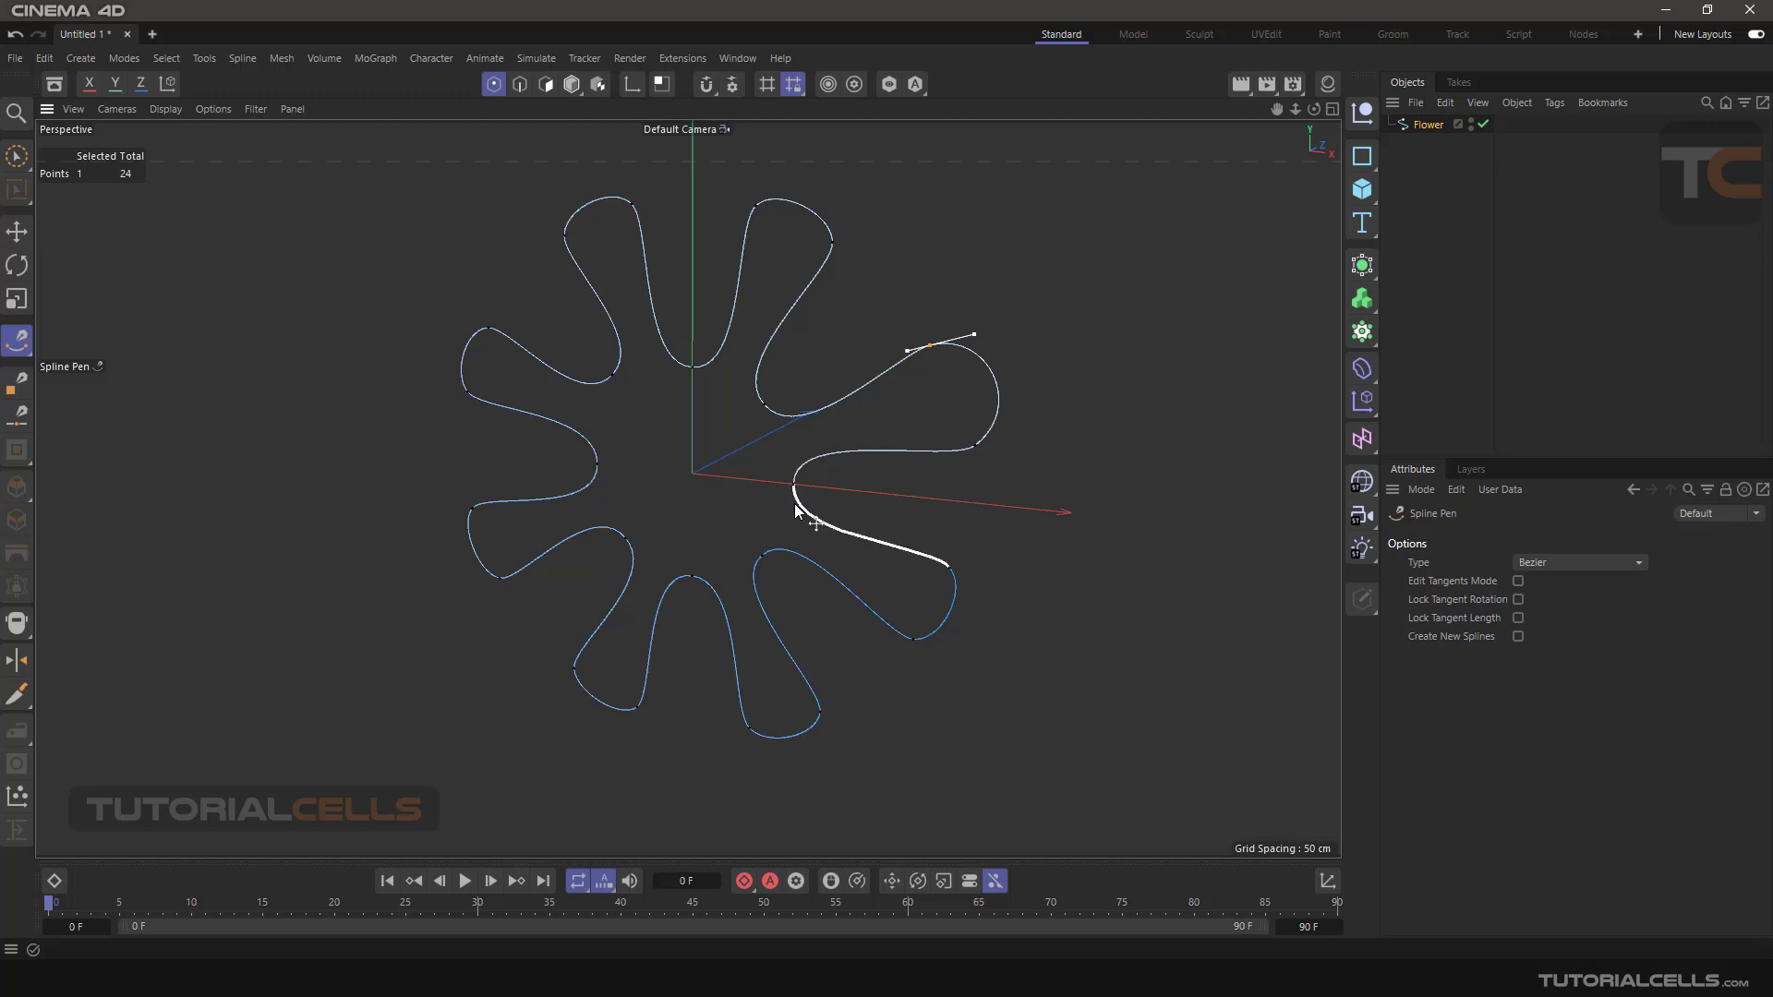
click(1414, 125)
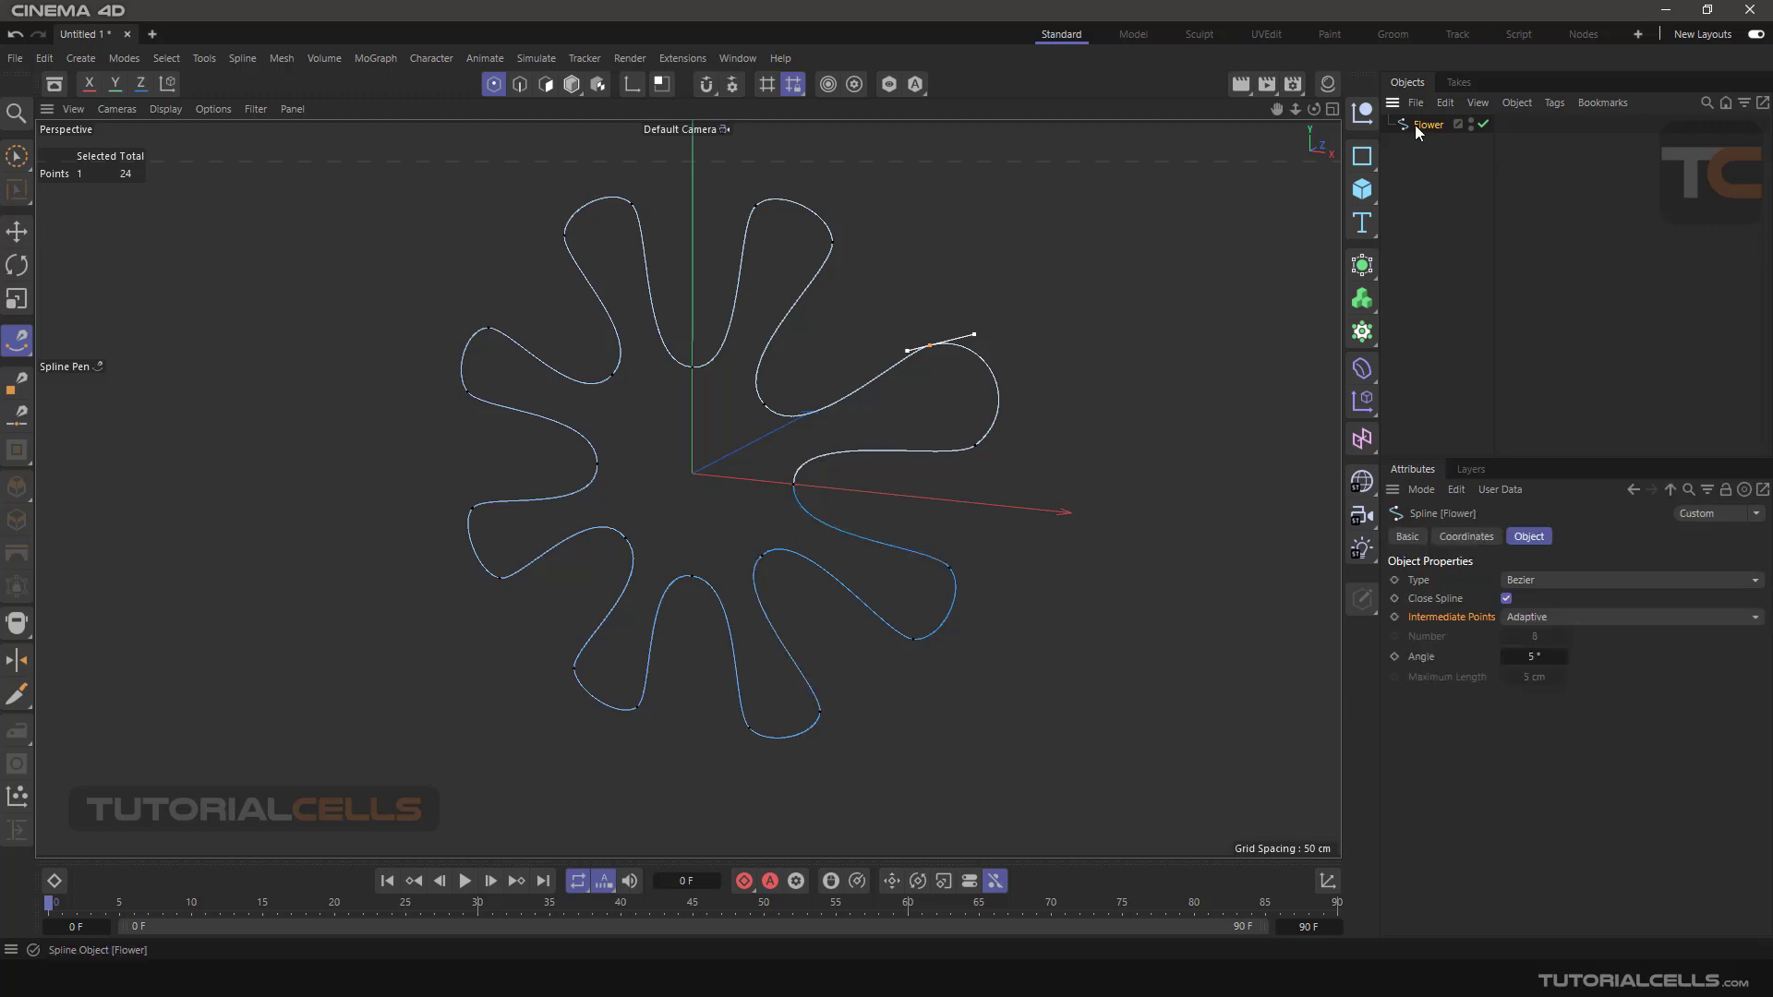
Delete the Flower and maximise the Top view.
key(Delete)
middle_click(814, 348)
middle_click(711, 376)
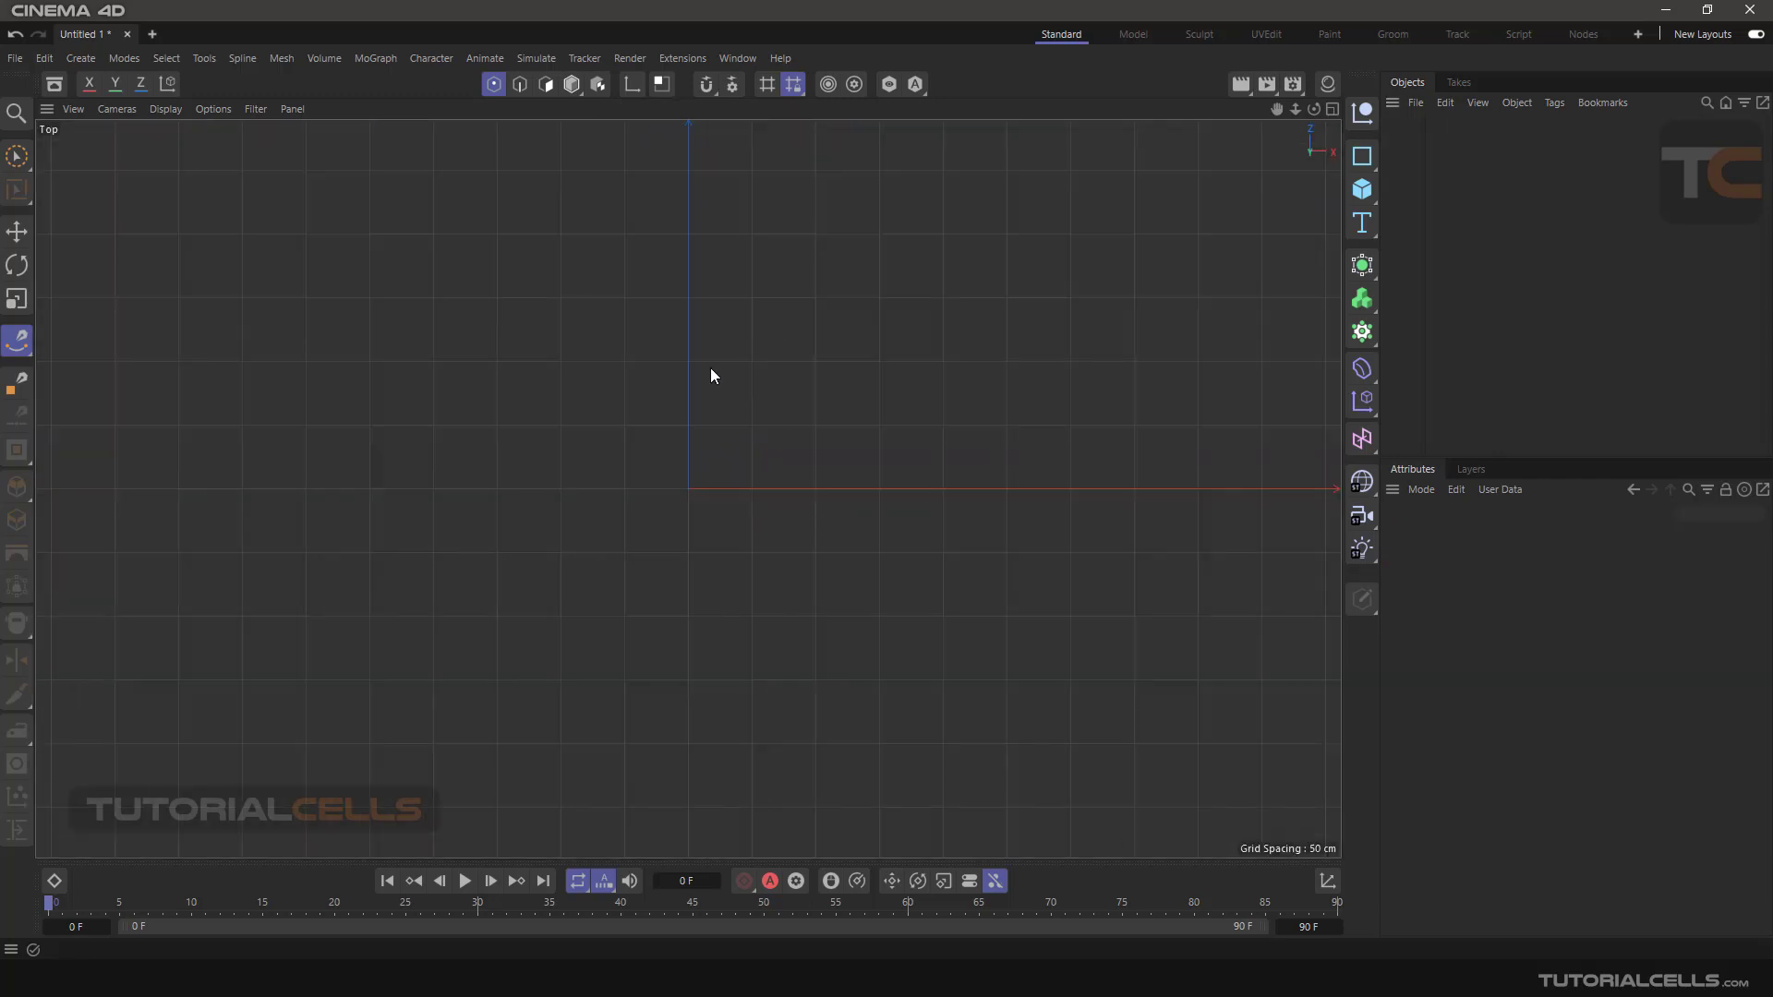
Draw a closed freehand 7-point Bezier spline with the Spline Pen.
click(16, 343)
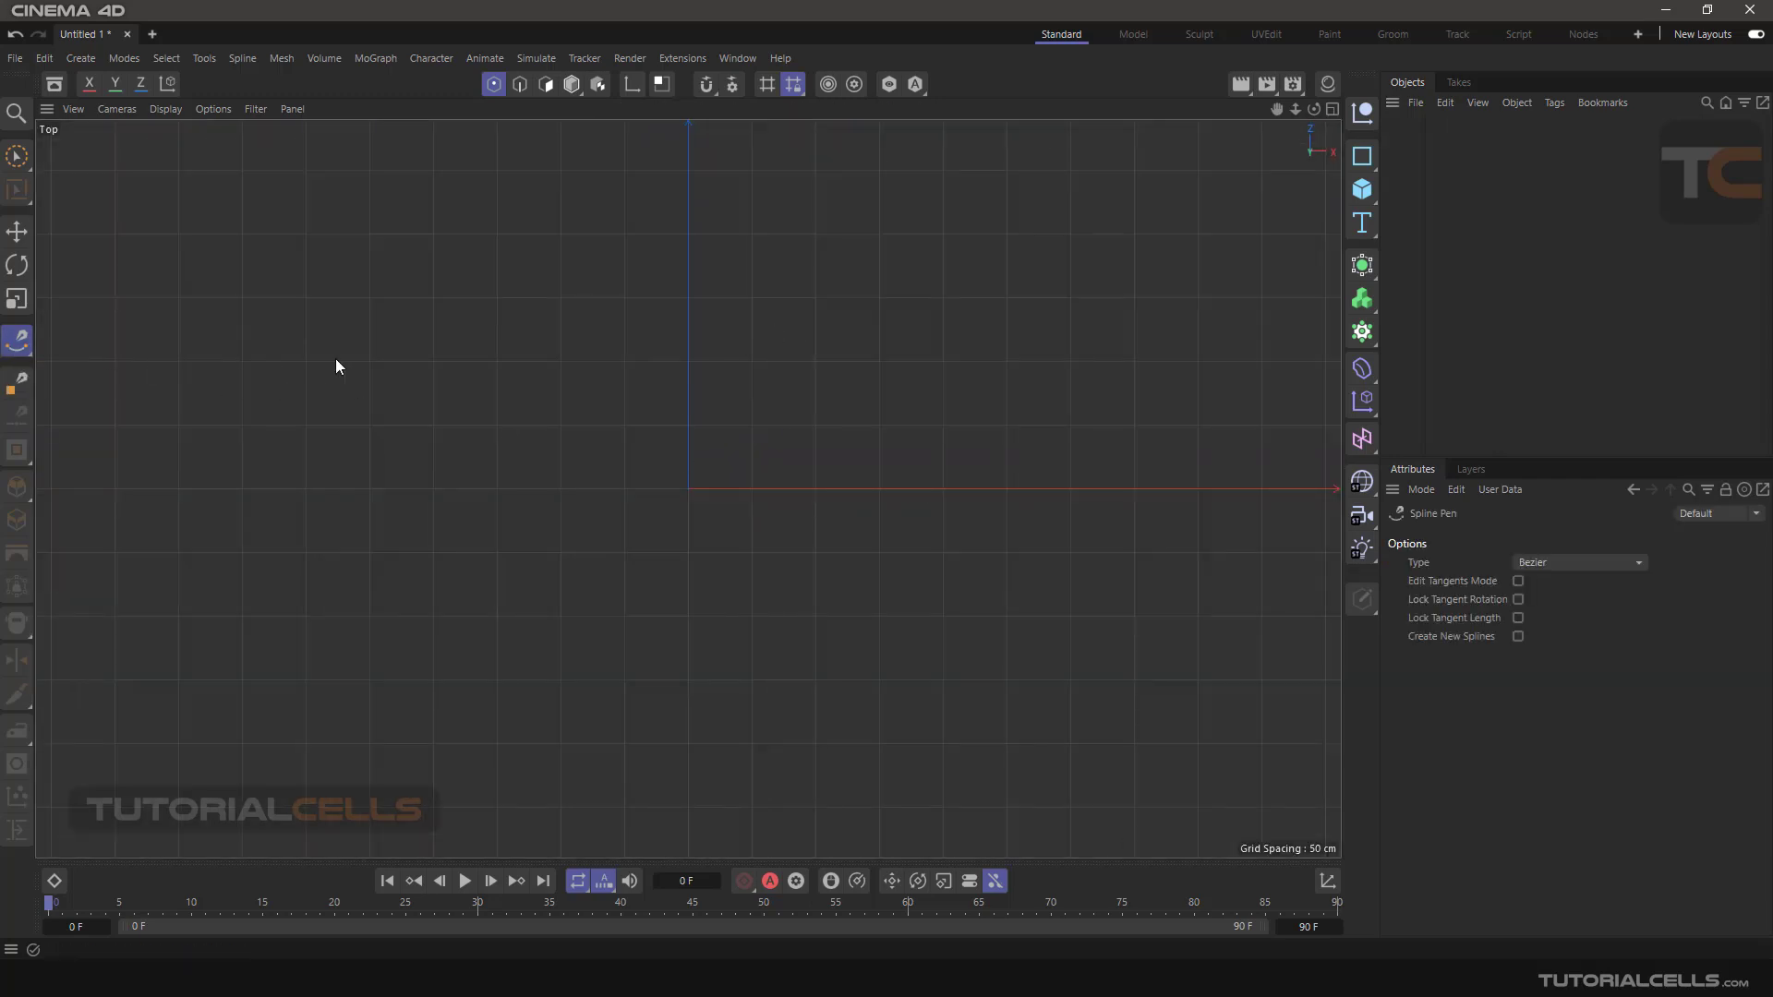
click(460, 379)
click(723, 274)
drag(978, 296, 1003, 406)
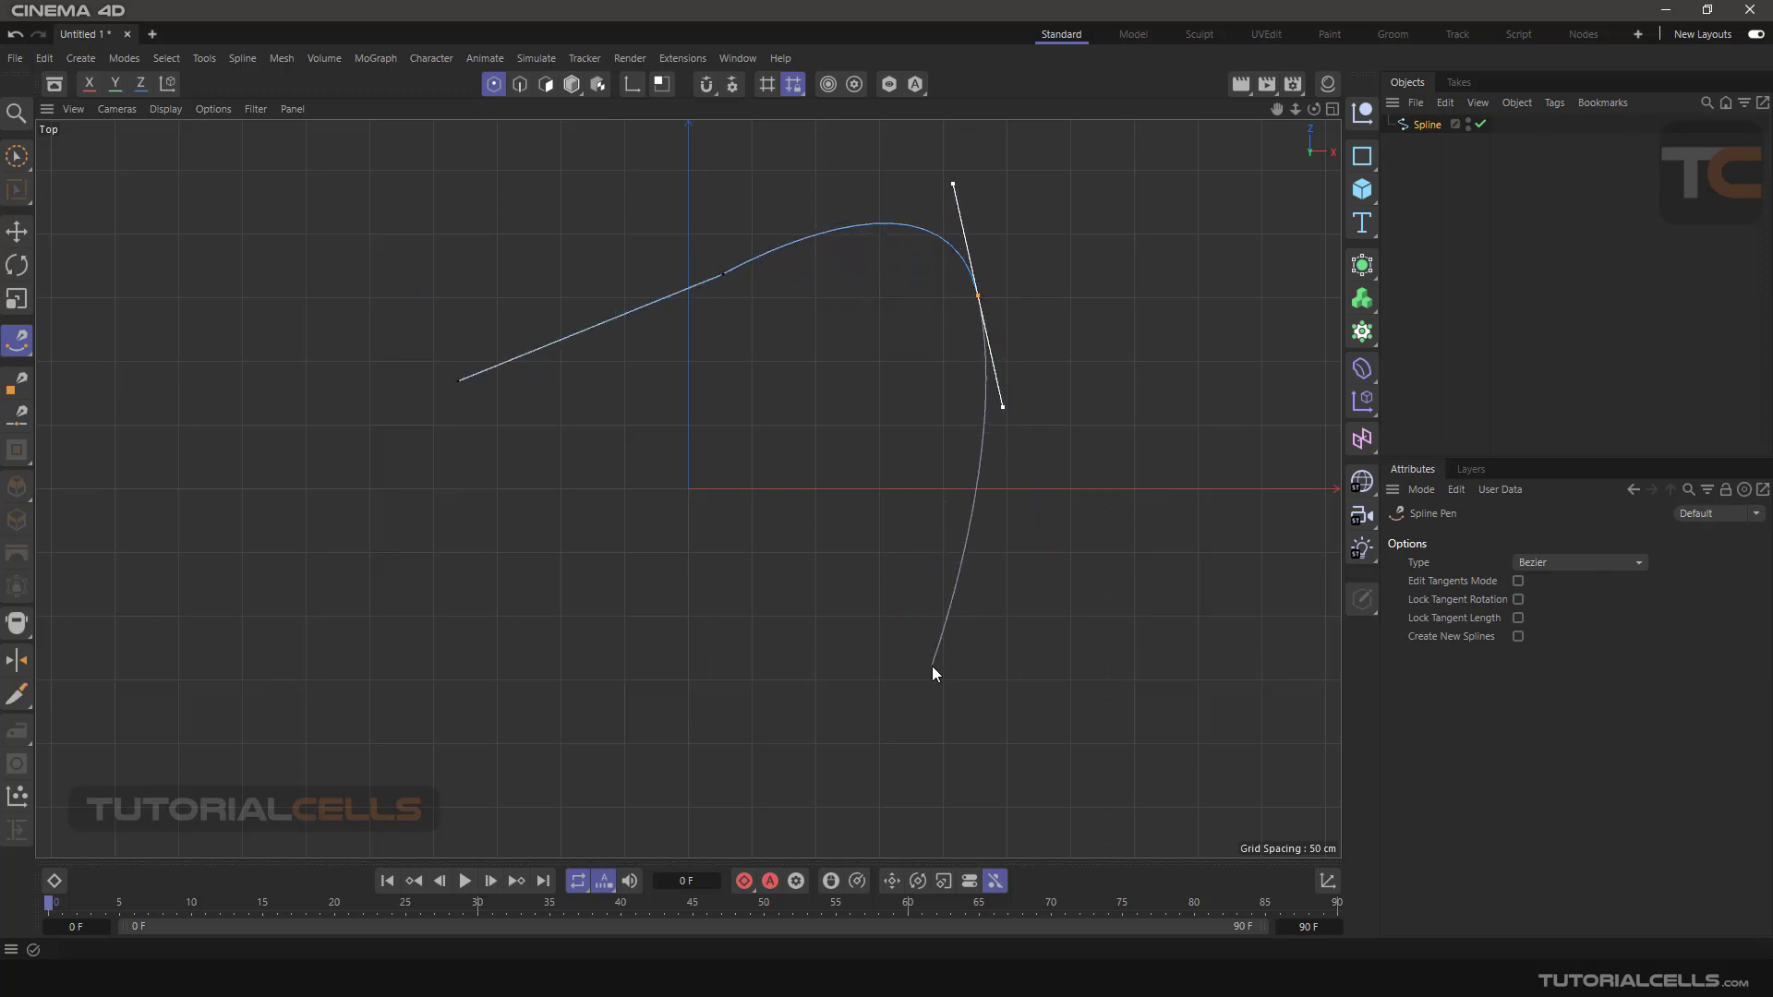
drag(958, 663, 938, 704)
click(894, 571)
drag(710, 410, 676, 436)
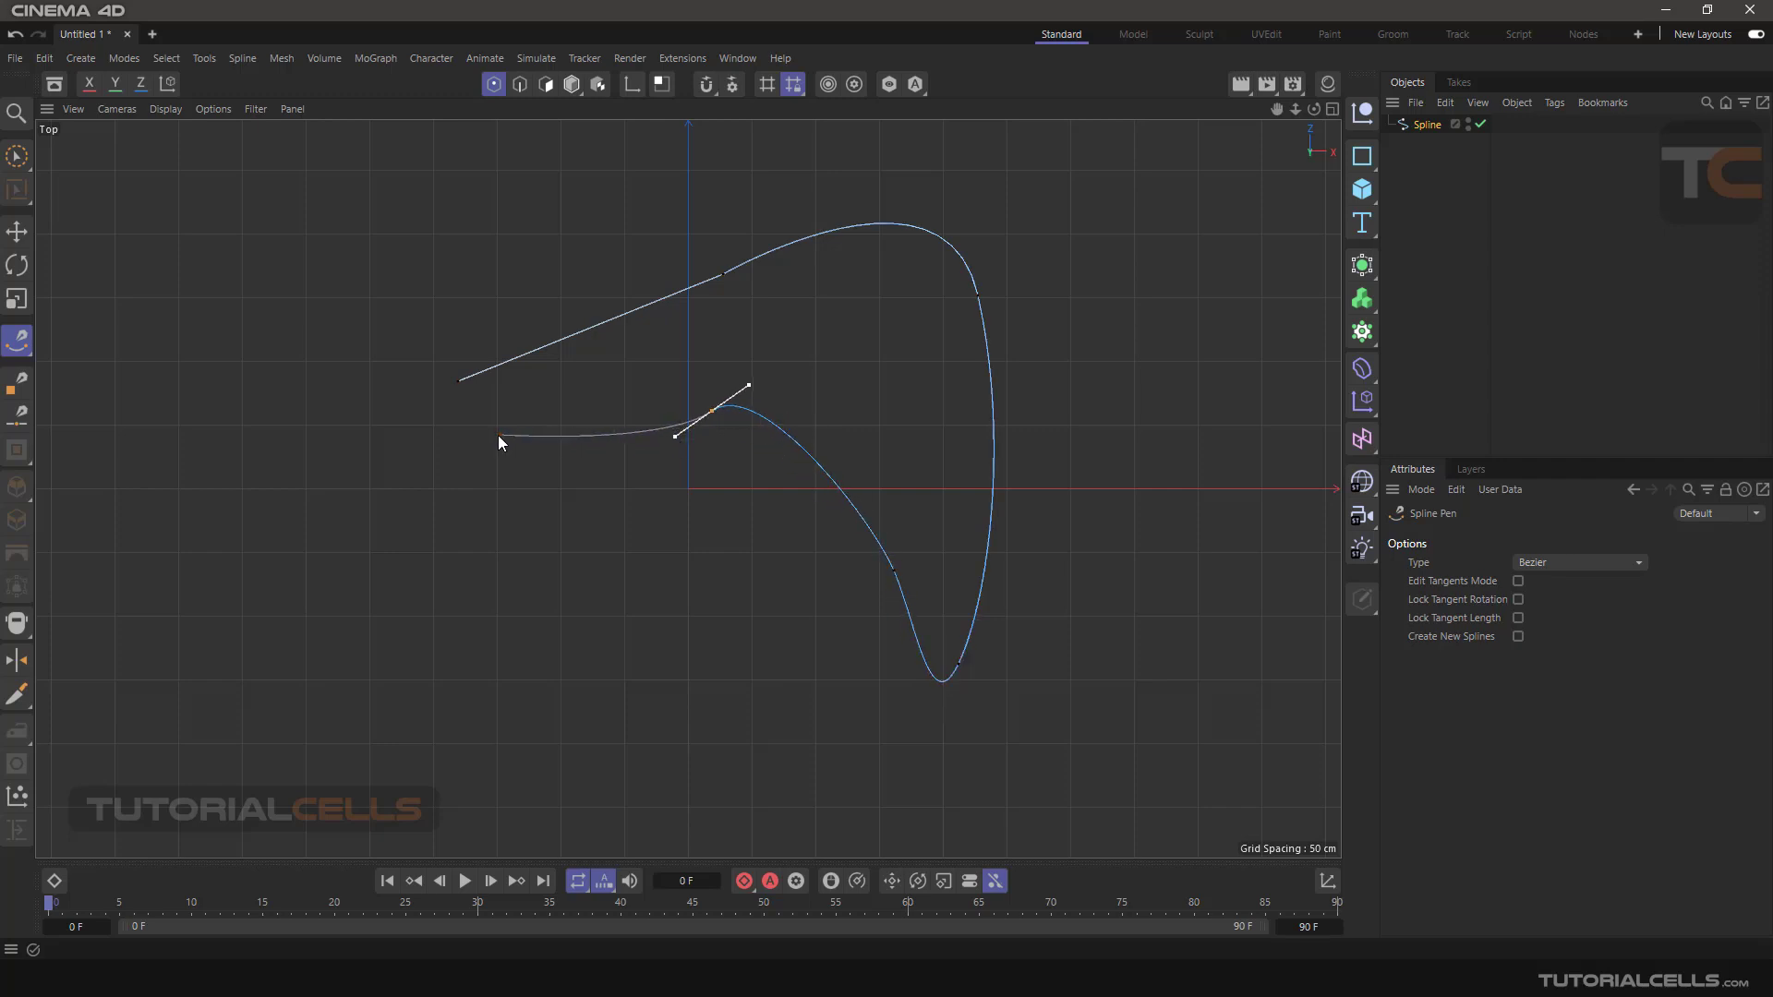
drag(492, 593, 454, 545)
click(460, 381)
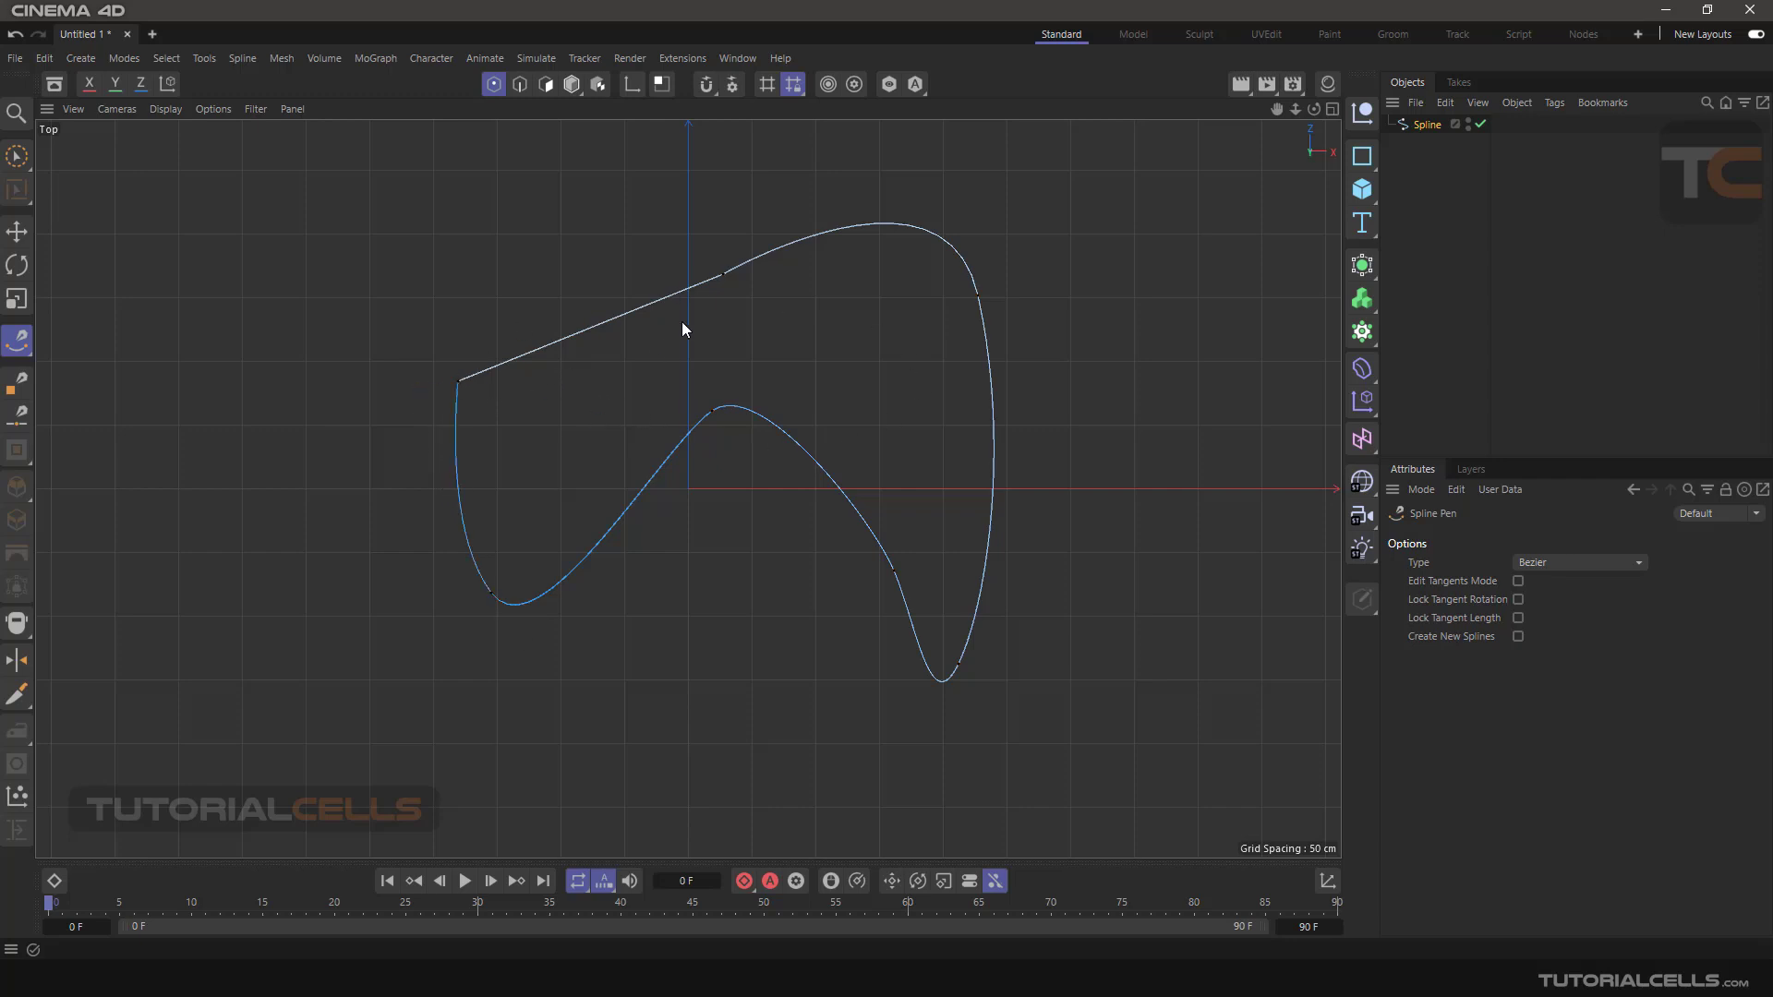
Move the upper spline point up and rotate its tangent to smooth the curve.
drag(723, 276, 612, 175)
drag(753, 245, 764, 275)
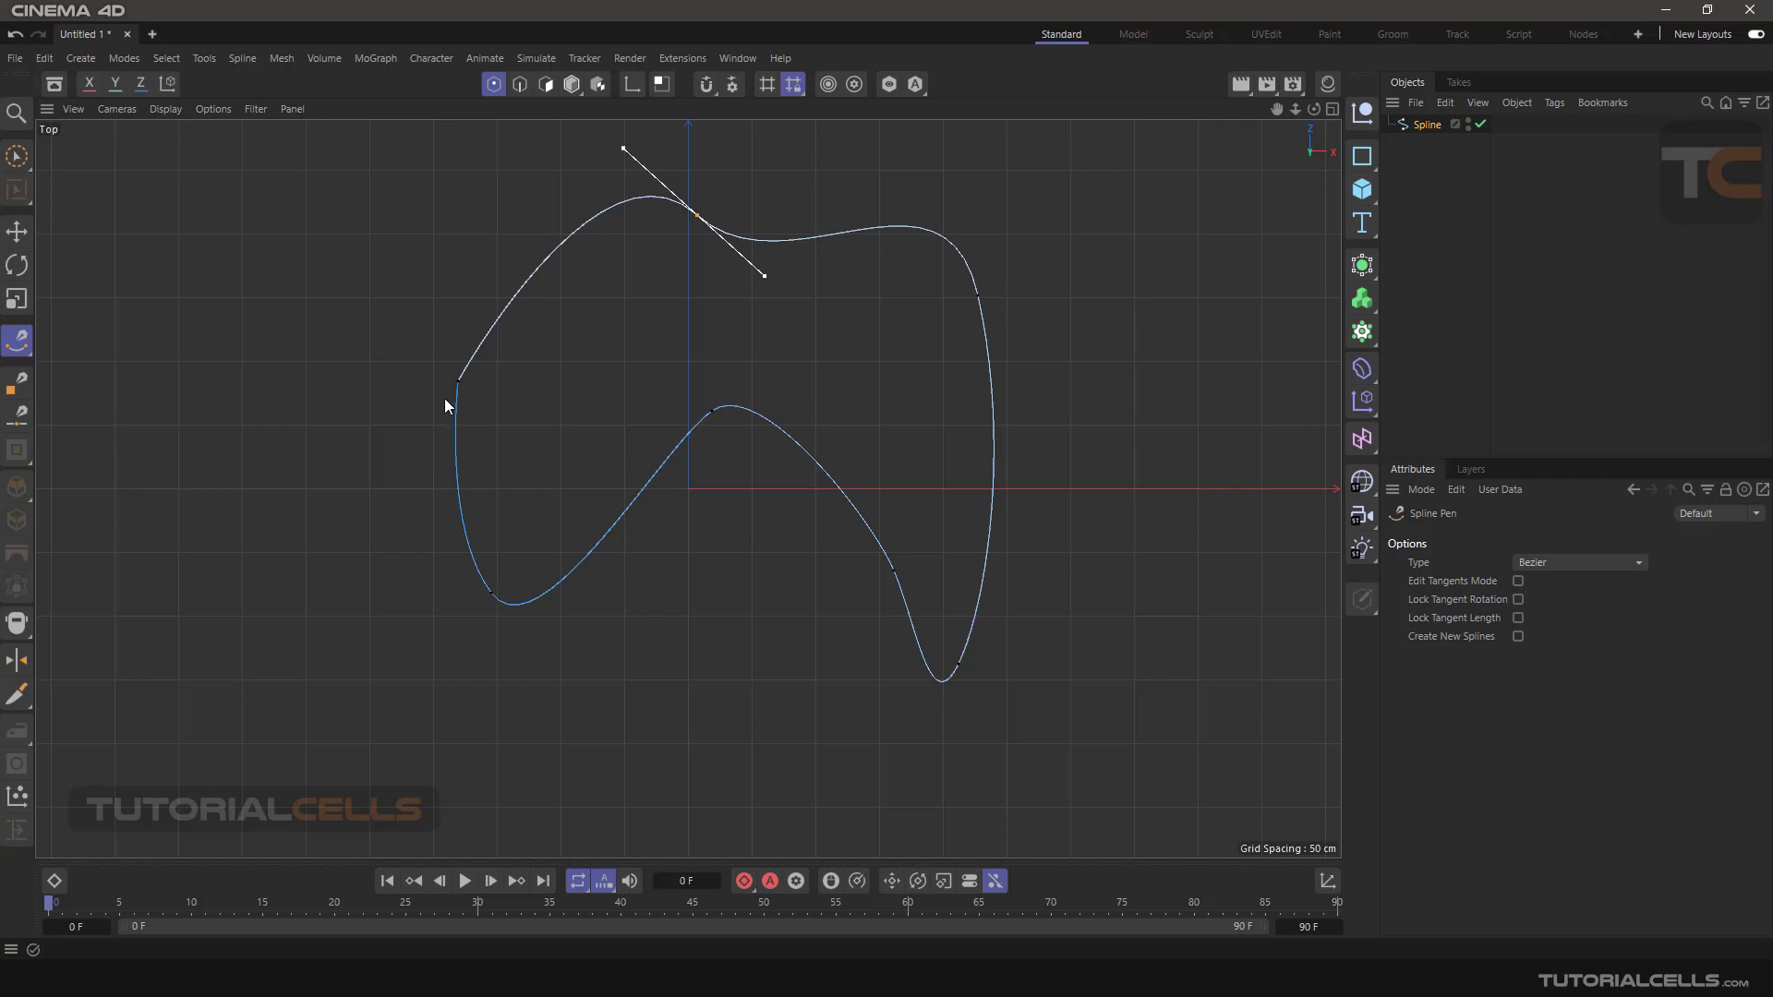
middle_click(380, 390)
Add an Extrude generator in the maximised Perspective view and select the Spline.
middle_click(407, 342)
alt+right_drag(737, 458, 726, 537)
alt+drag(726, 543, 704, 506)
drag(1364, 273, 1414, 325)
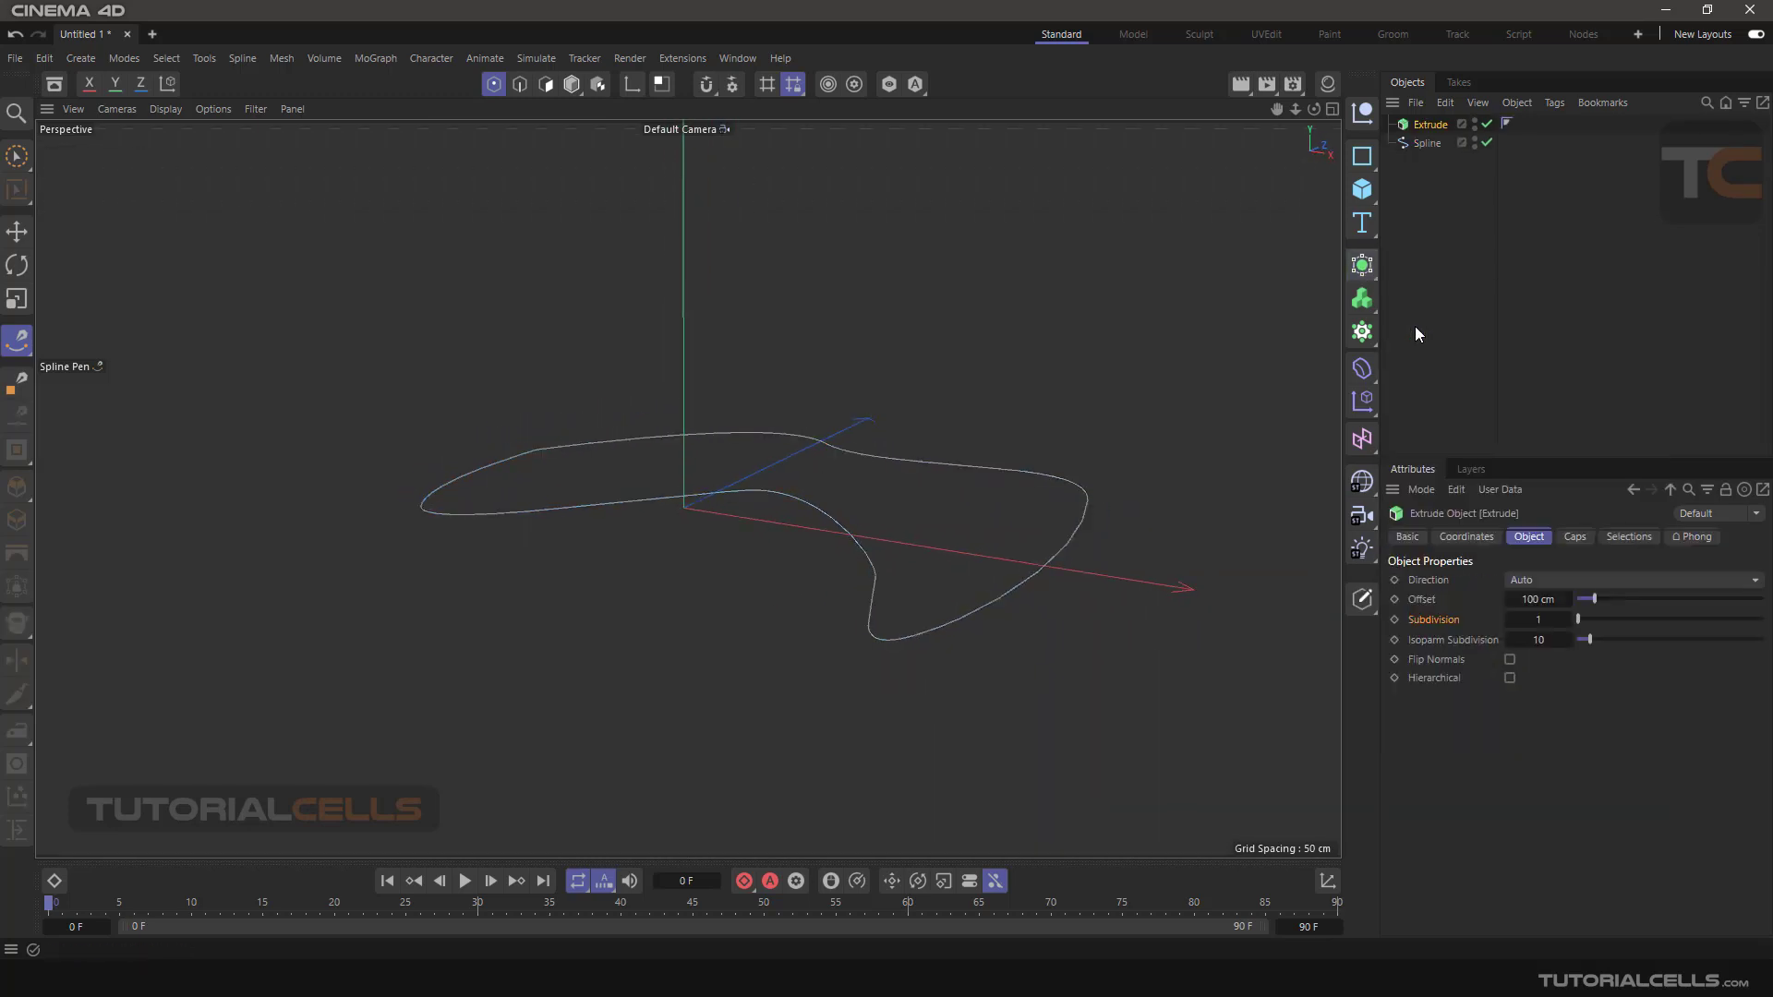
click(1430, 144)
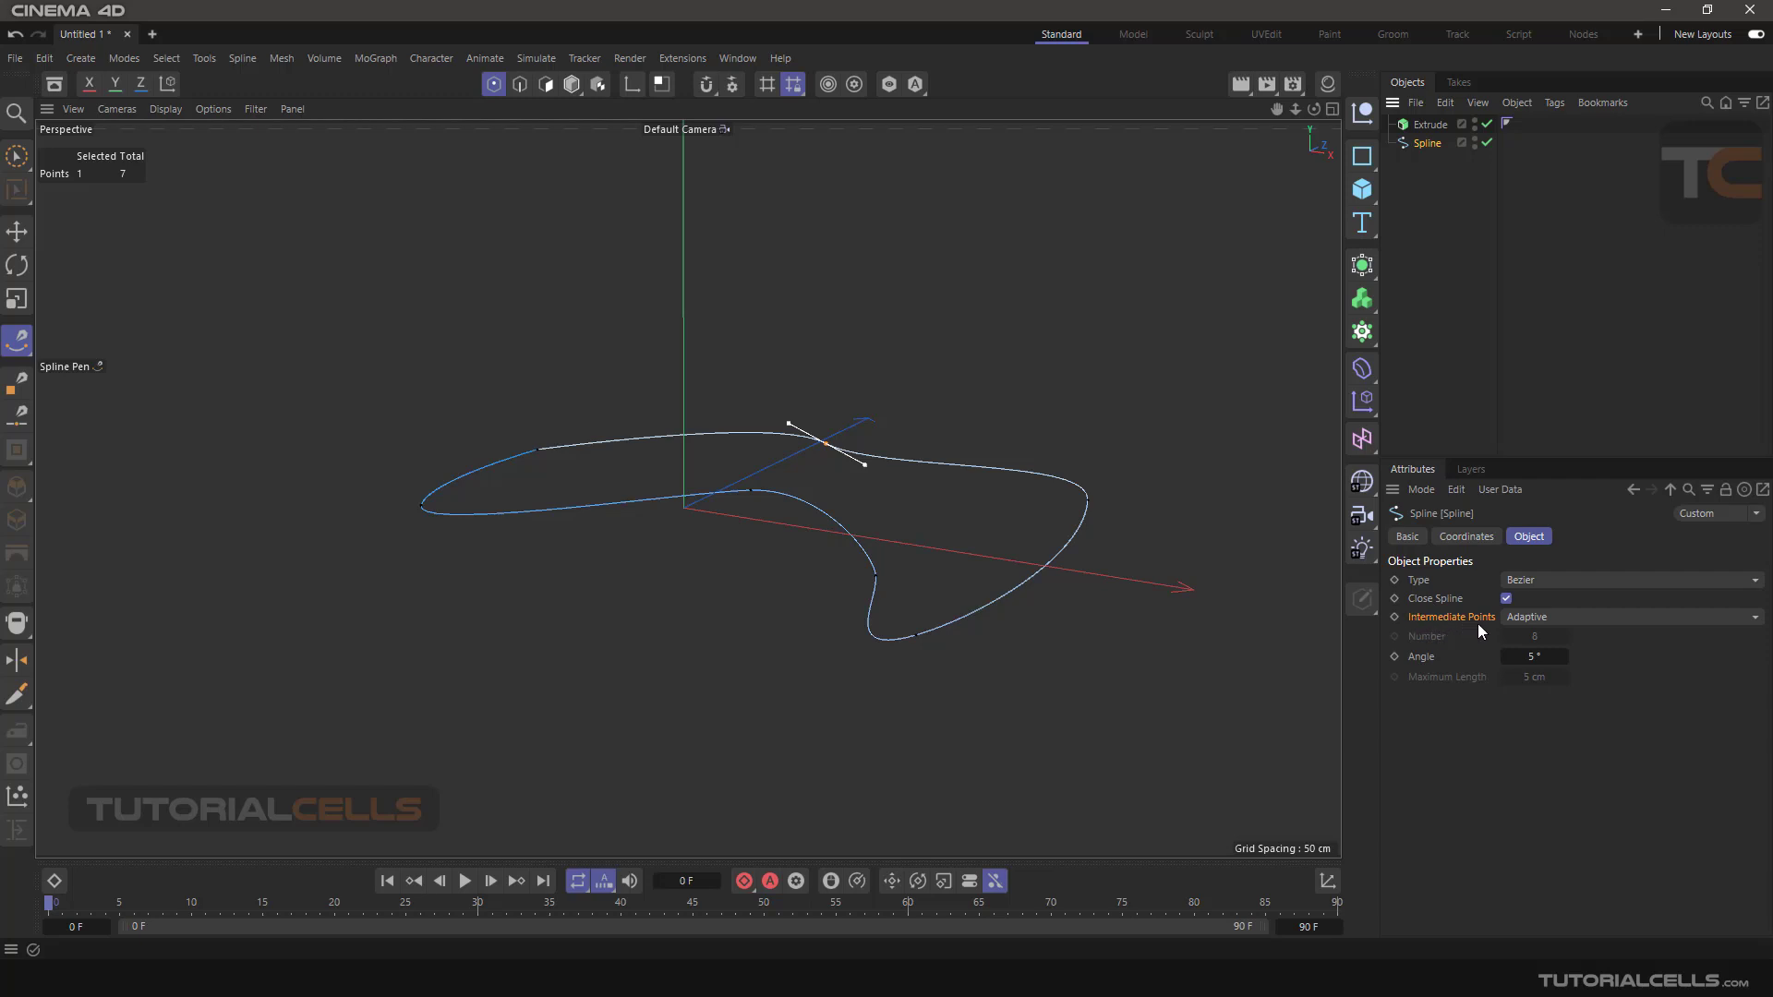
Cycle Intermediate Points through Natural, Uniform, Adaptive and Subdivided to compare them.
click(1549, 615)
click(1549, 614)
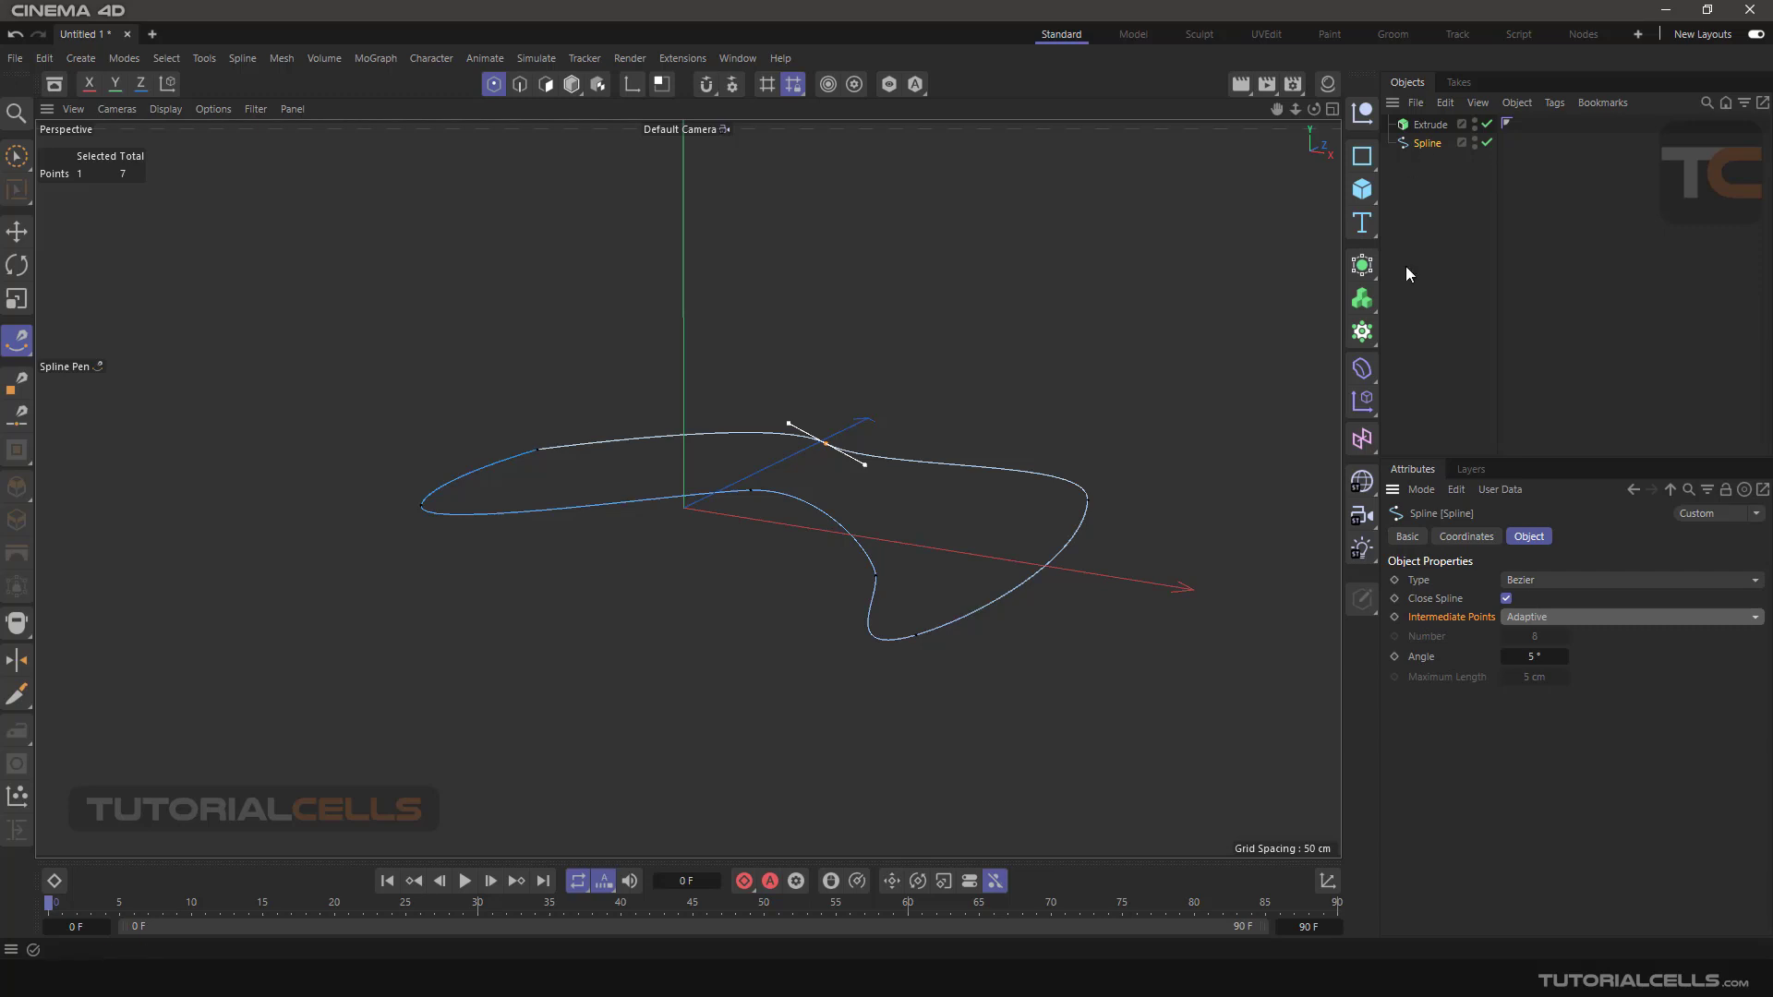
click(1514, 617)
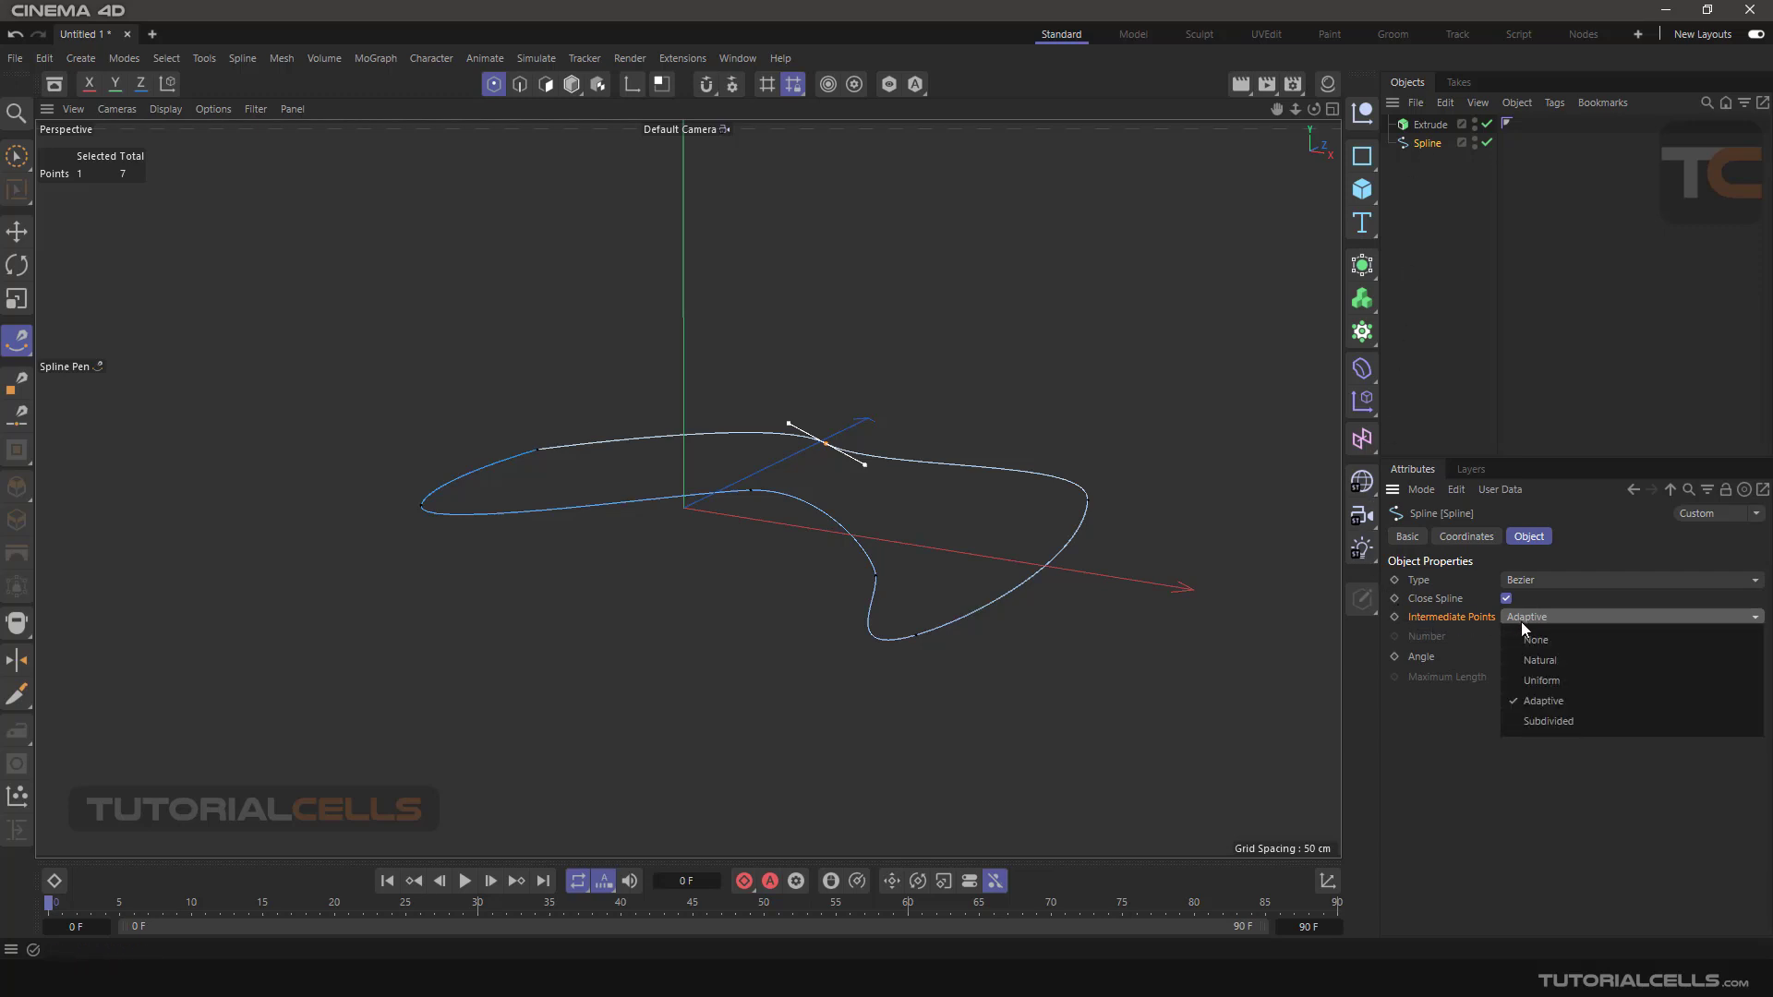
click(1525, 661)
click(1537, 618)
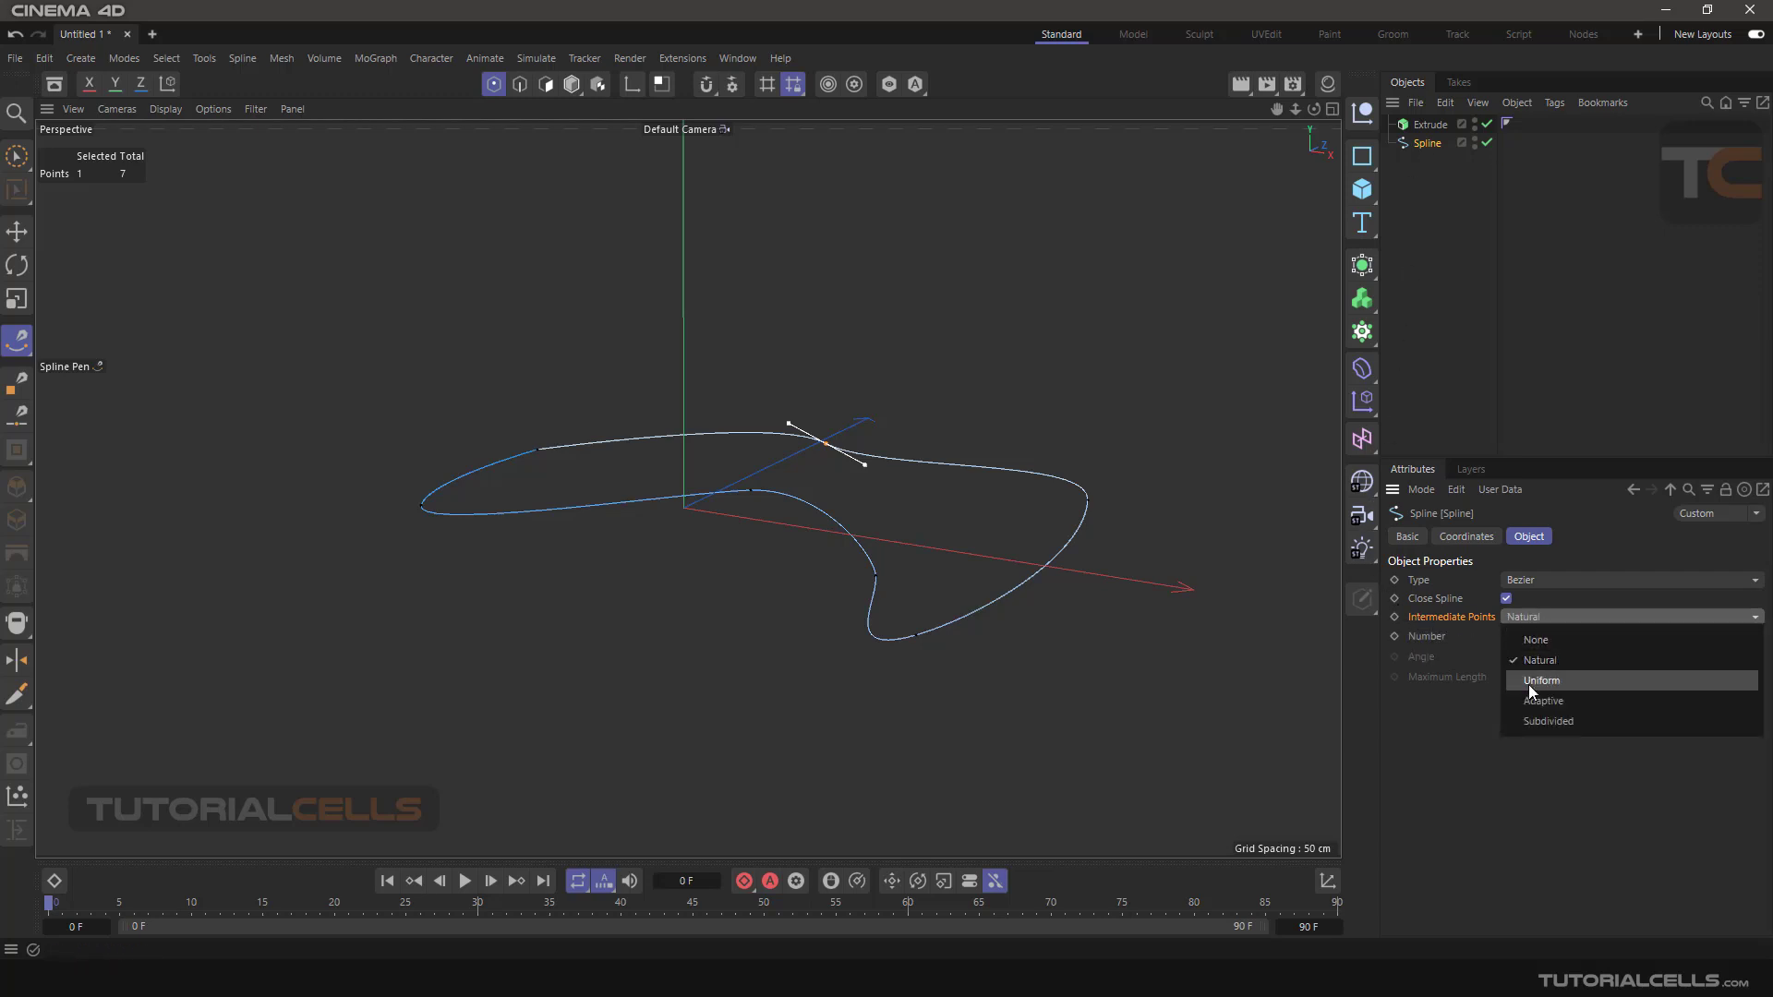
click(1527, 681)
click(1535, 613)
click(1533, 697)
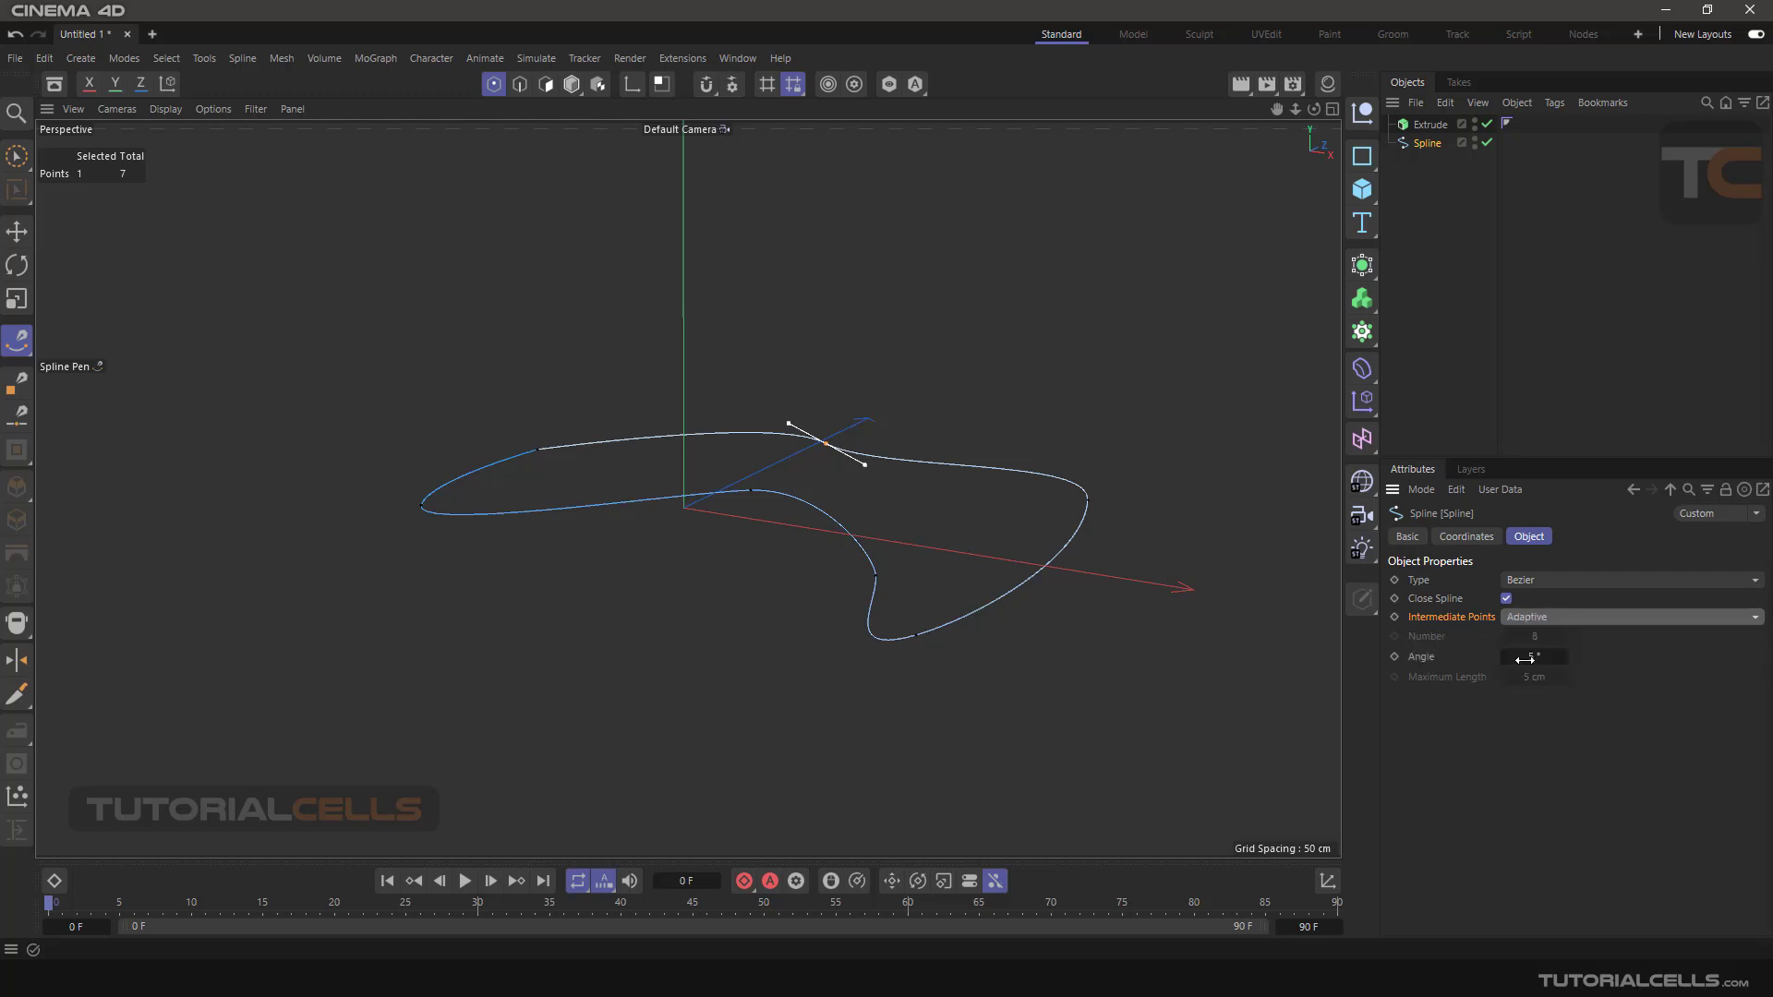
click(1527, 617)
click(1525, 722)
Set Intermediate Points back to Natural with 8 points and undo a stray spline point.
click(1521, 616)
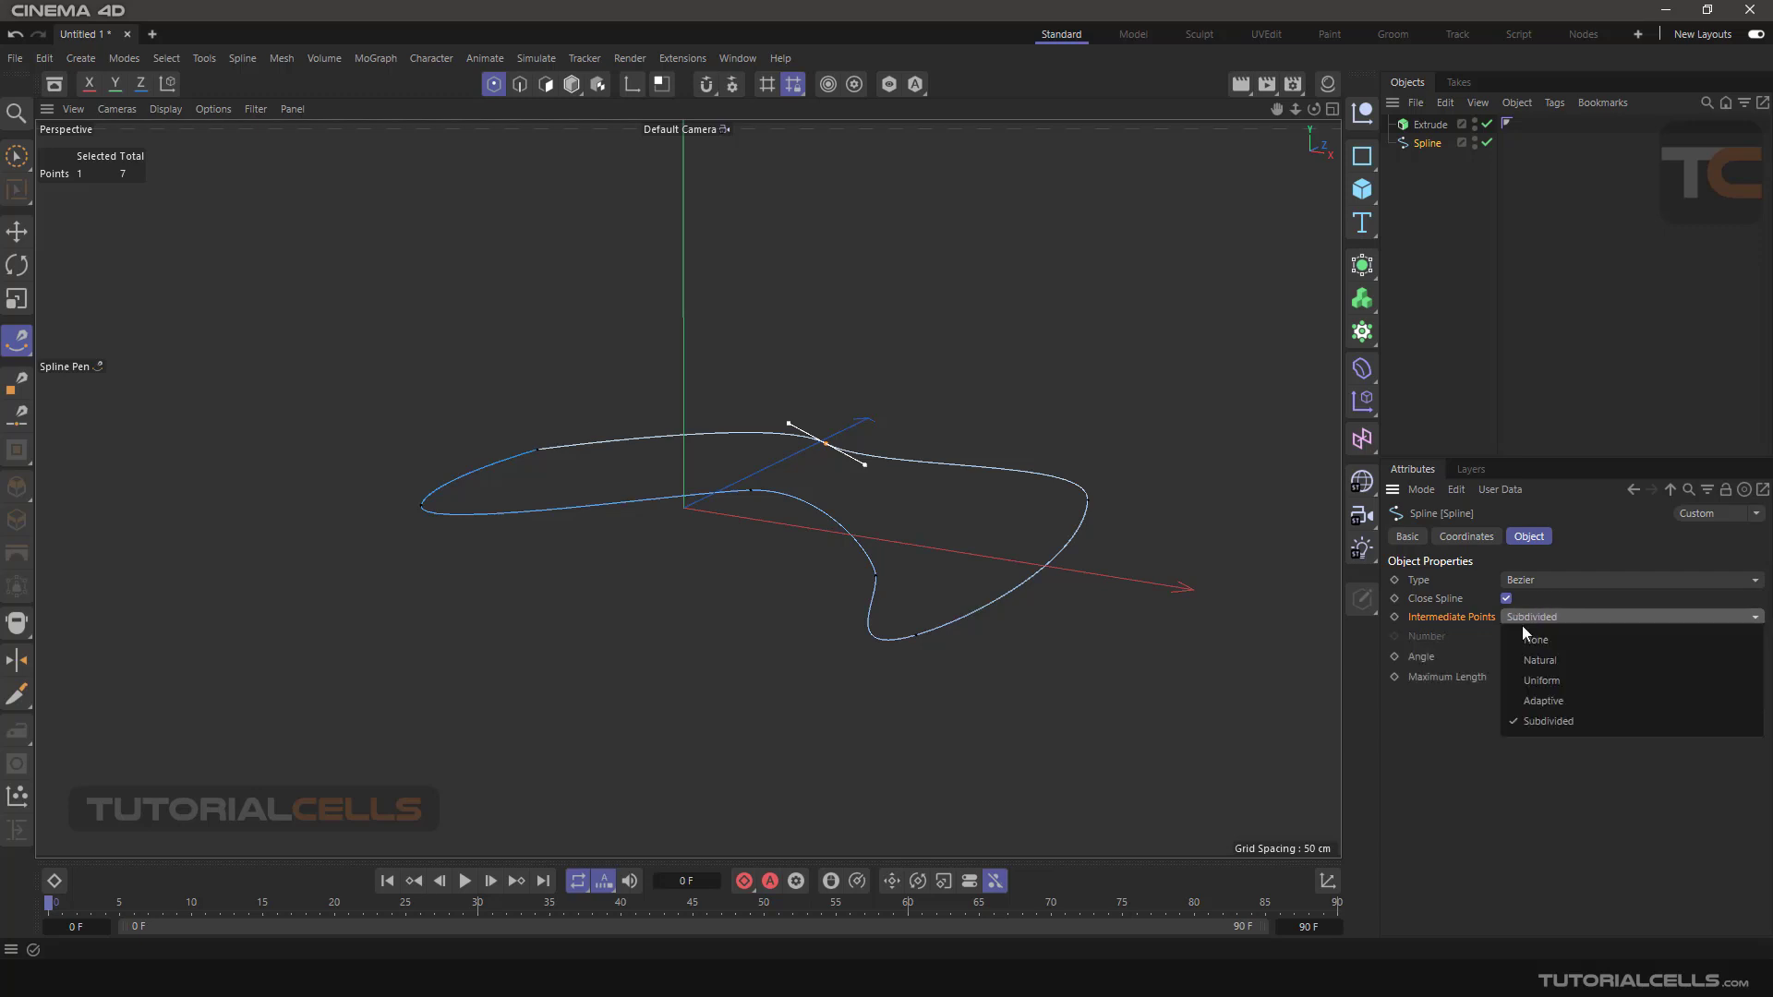
click(1525, 661)
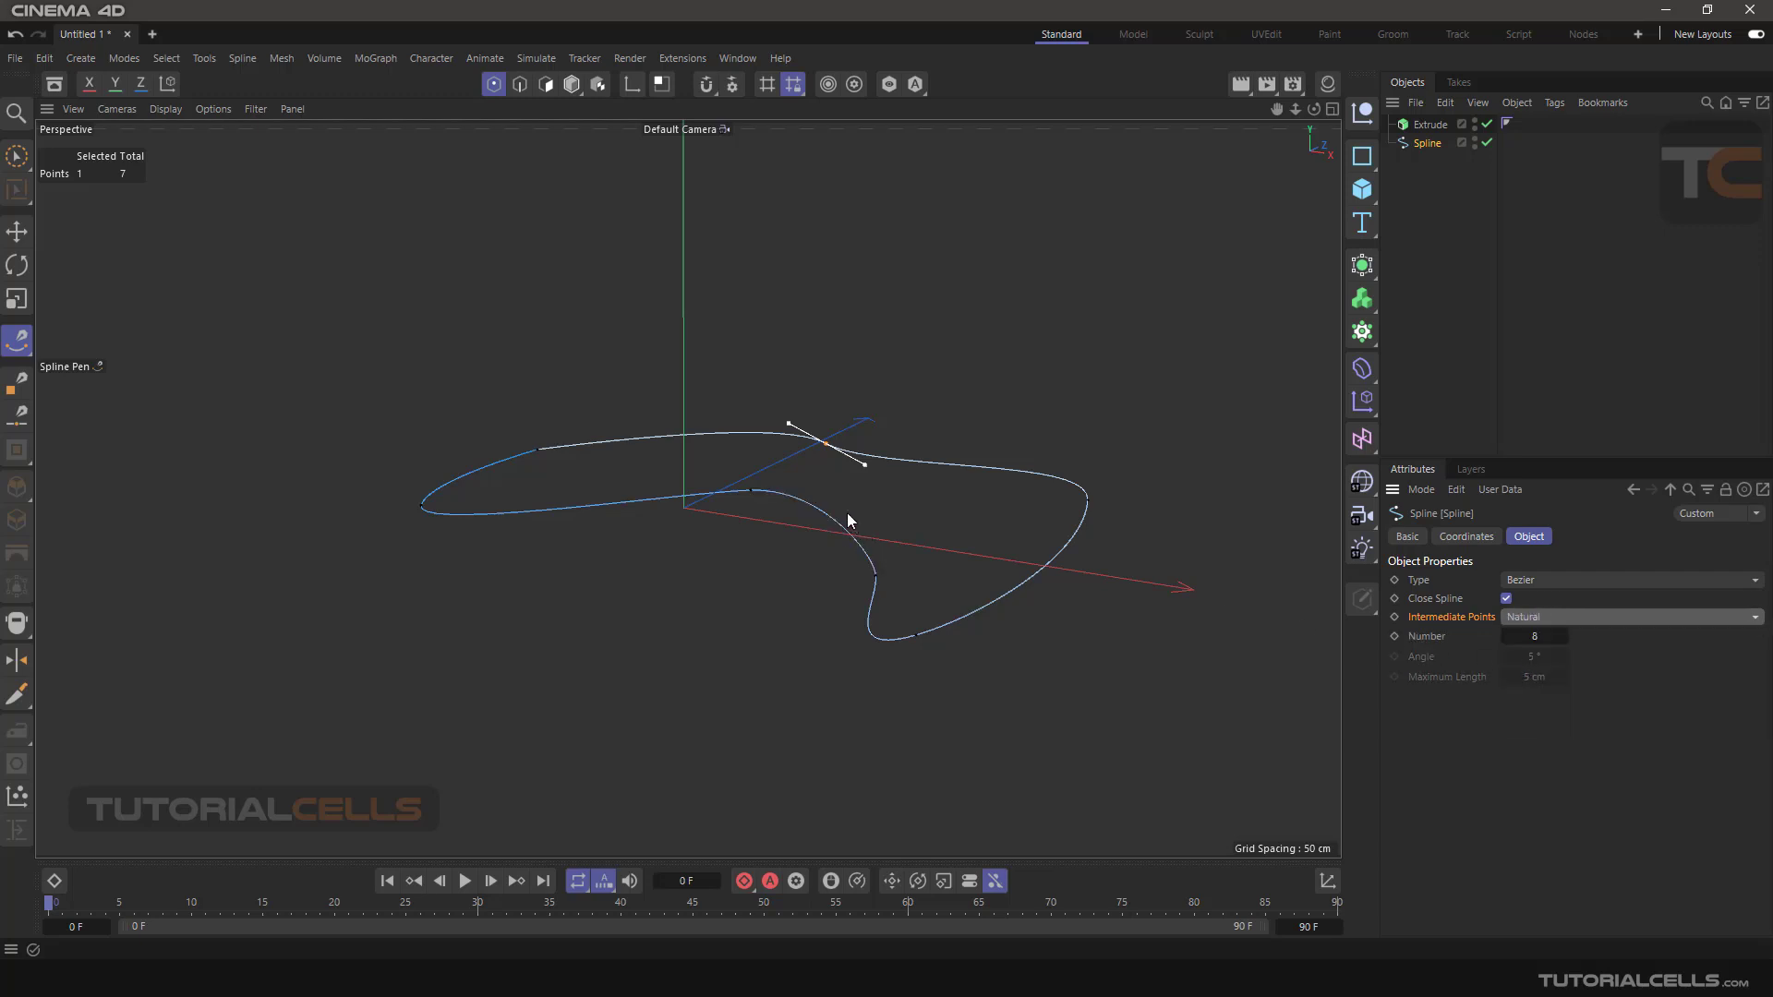
click(883, 390)
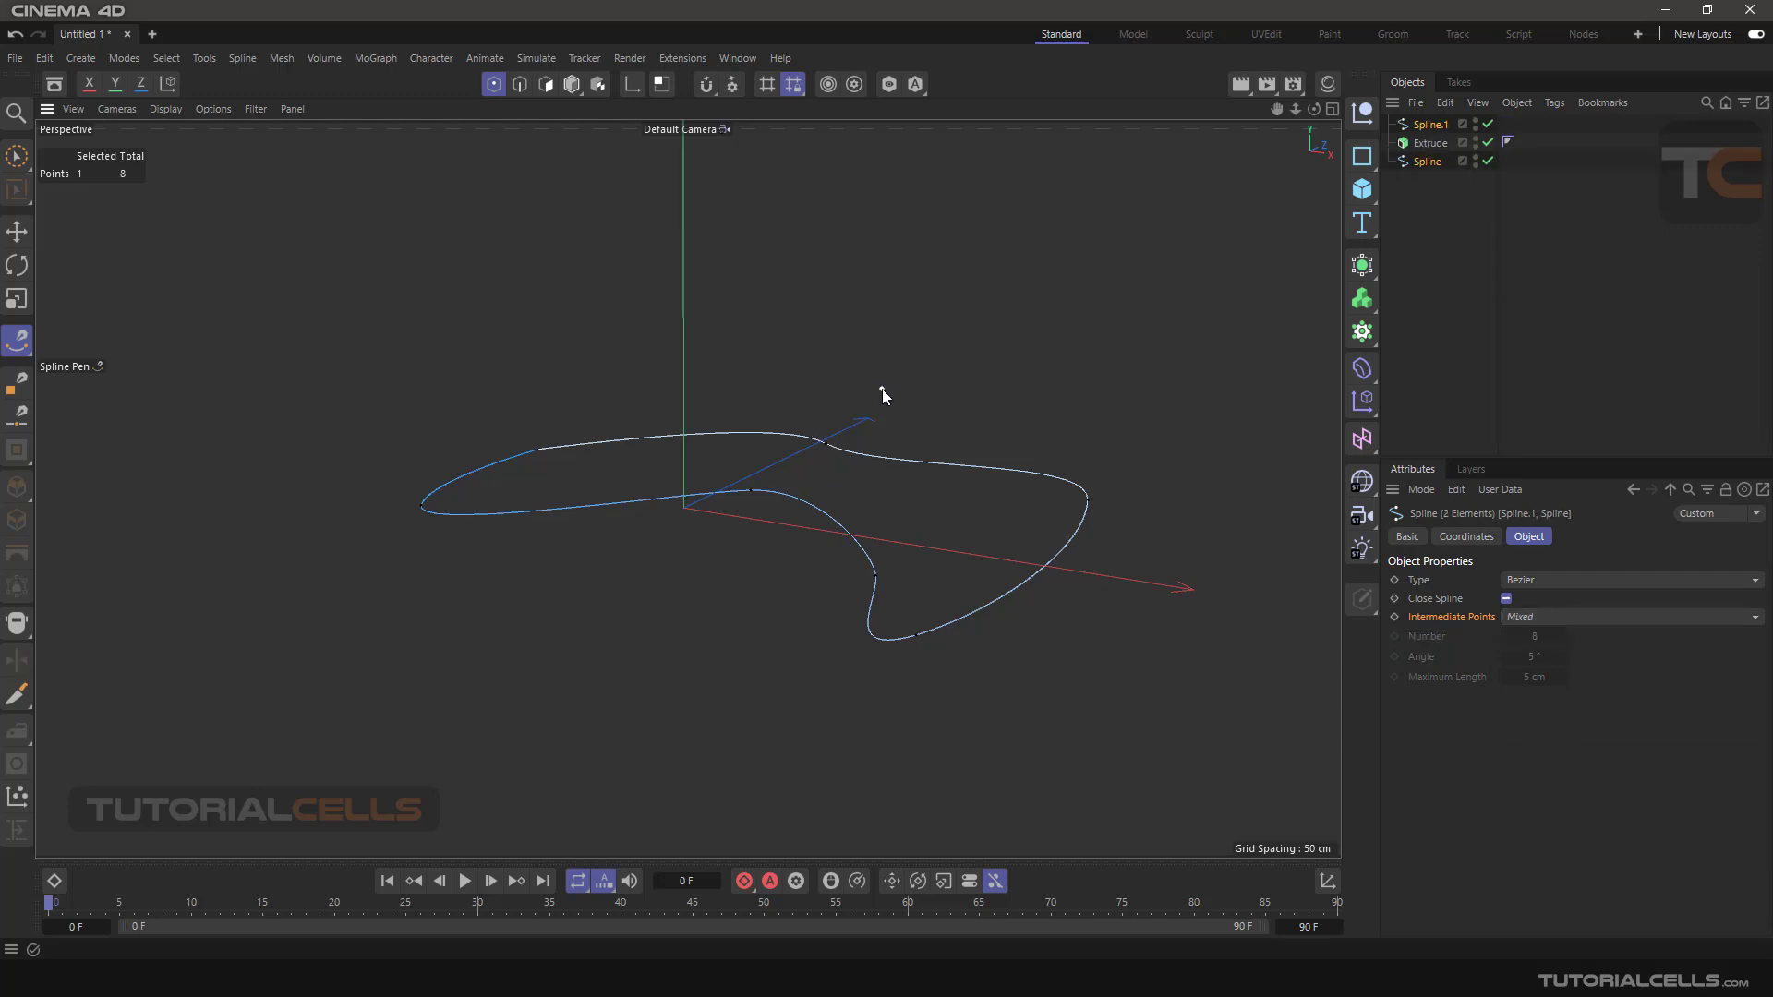
key(ctrl+z)
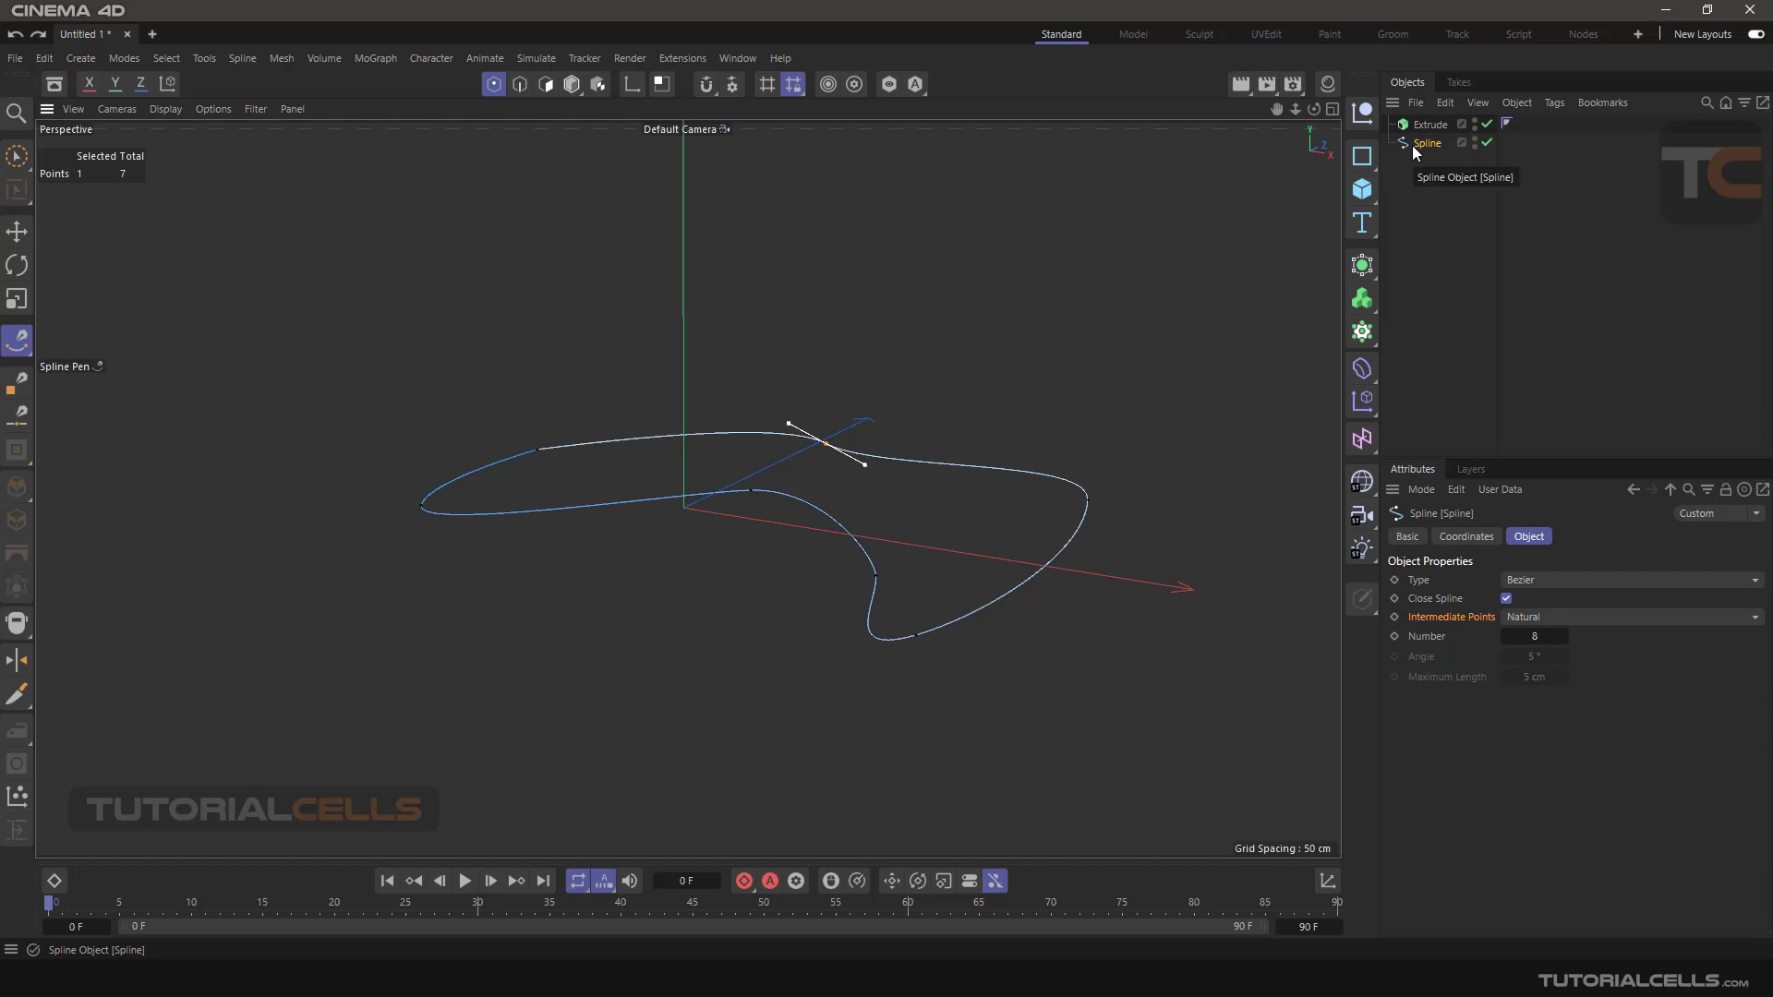
Parent the spline under the Extrude to form the solid slab.
drag(1413, 145, 1432, 124)
click(1430, 124)
mouse_move(901, 381)
alt+mouse_down()
mouse_move(867, 324)
mouse_move(1006, 363)
mouse_move(919, 404)
mouse_move(905, 362)
alt+mouse_up()
alt+middle_drag(905, 362, 873, 379)
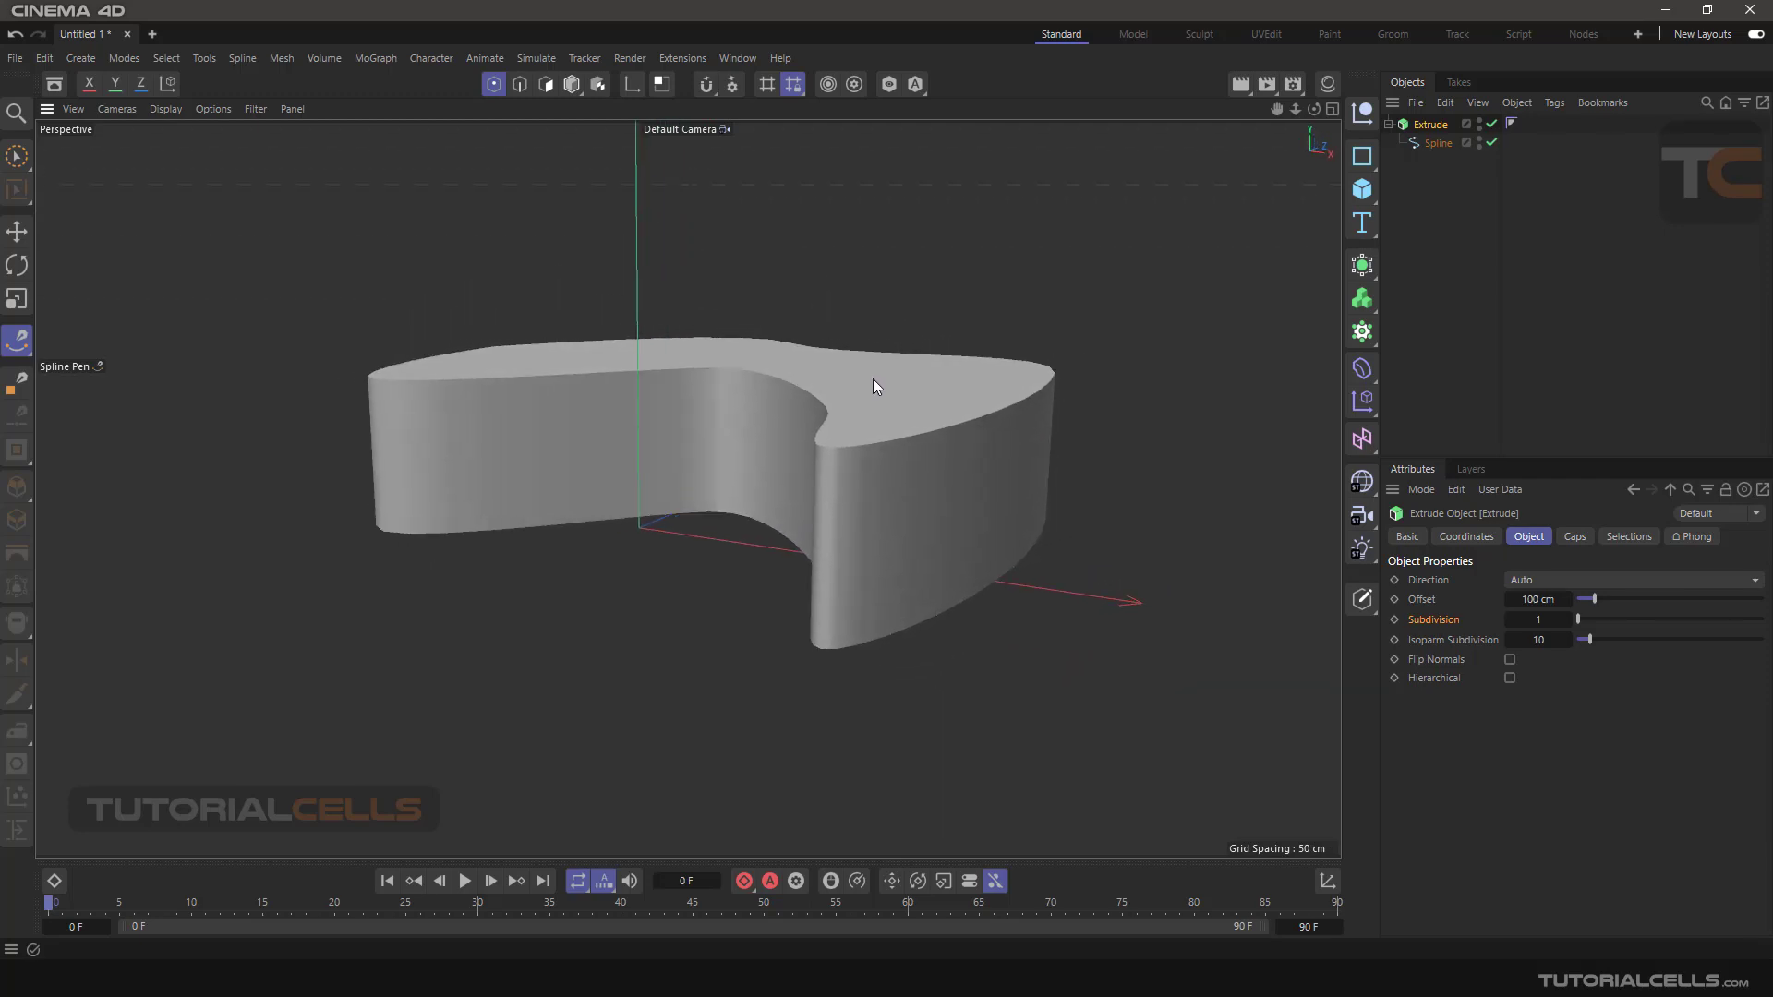
Inspect the extruded slab from several angles and open the viewport Display menu.
click(1426, 145)
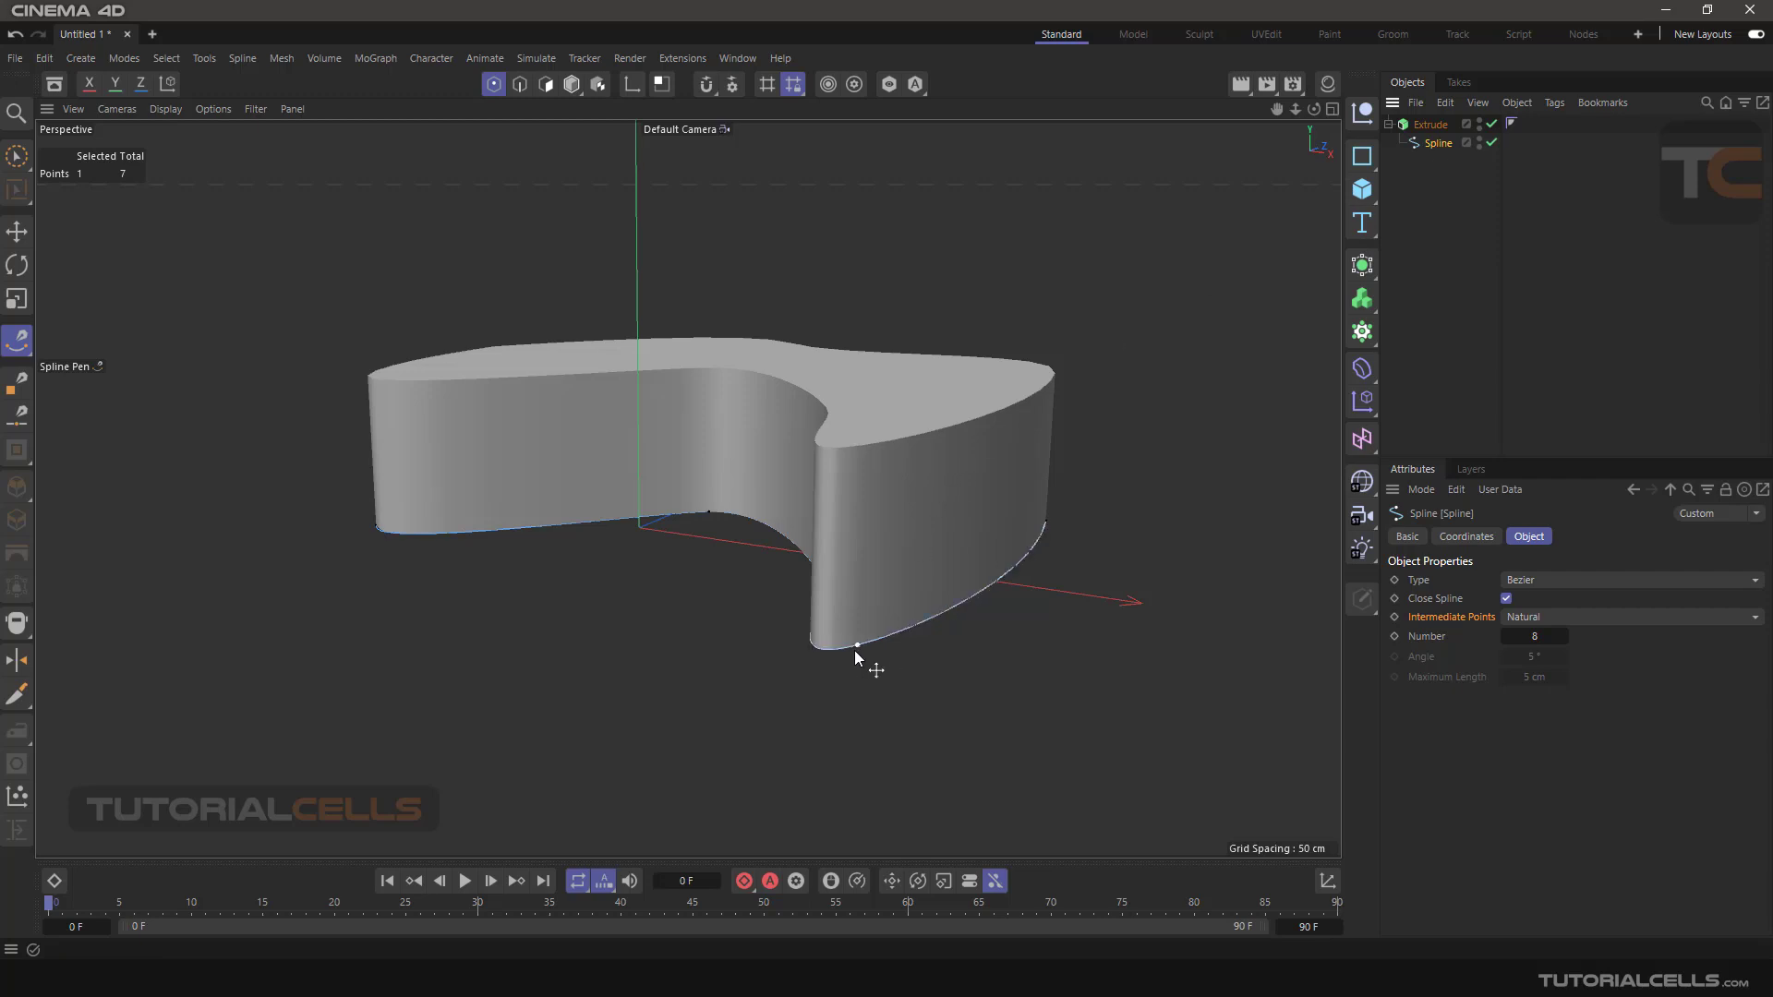
alt+drag(1038, 583, 1074, 630)
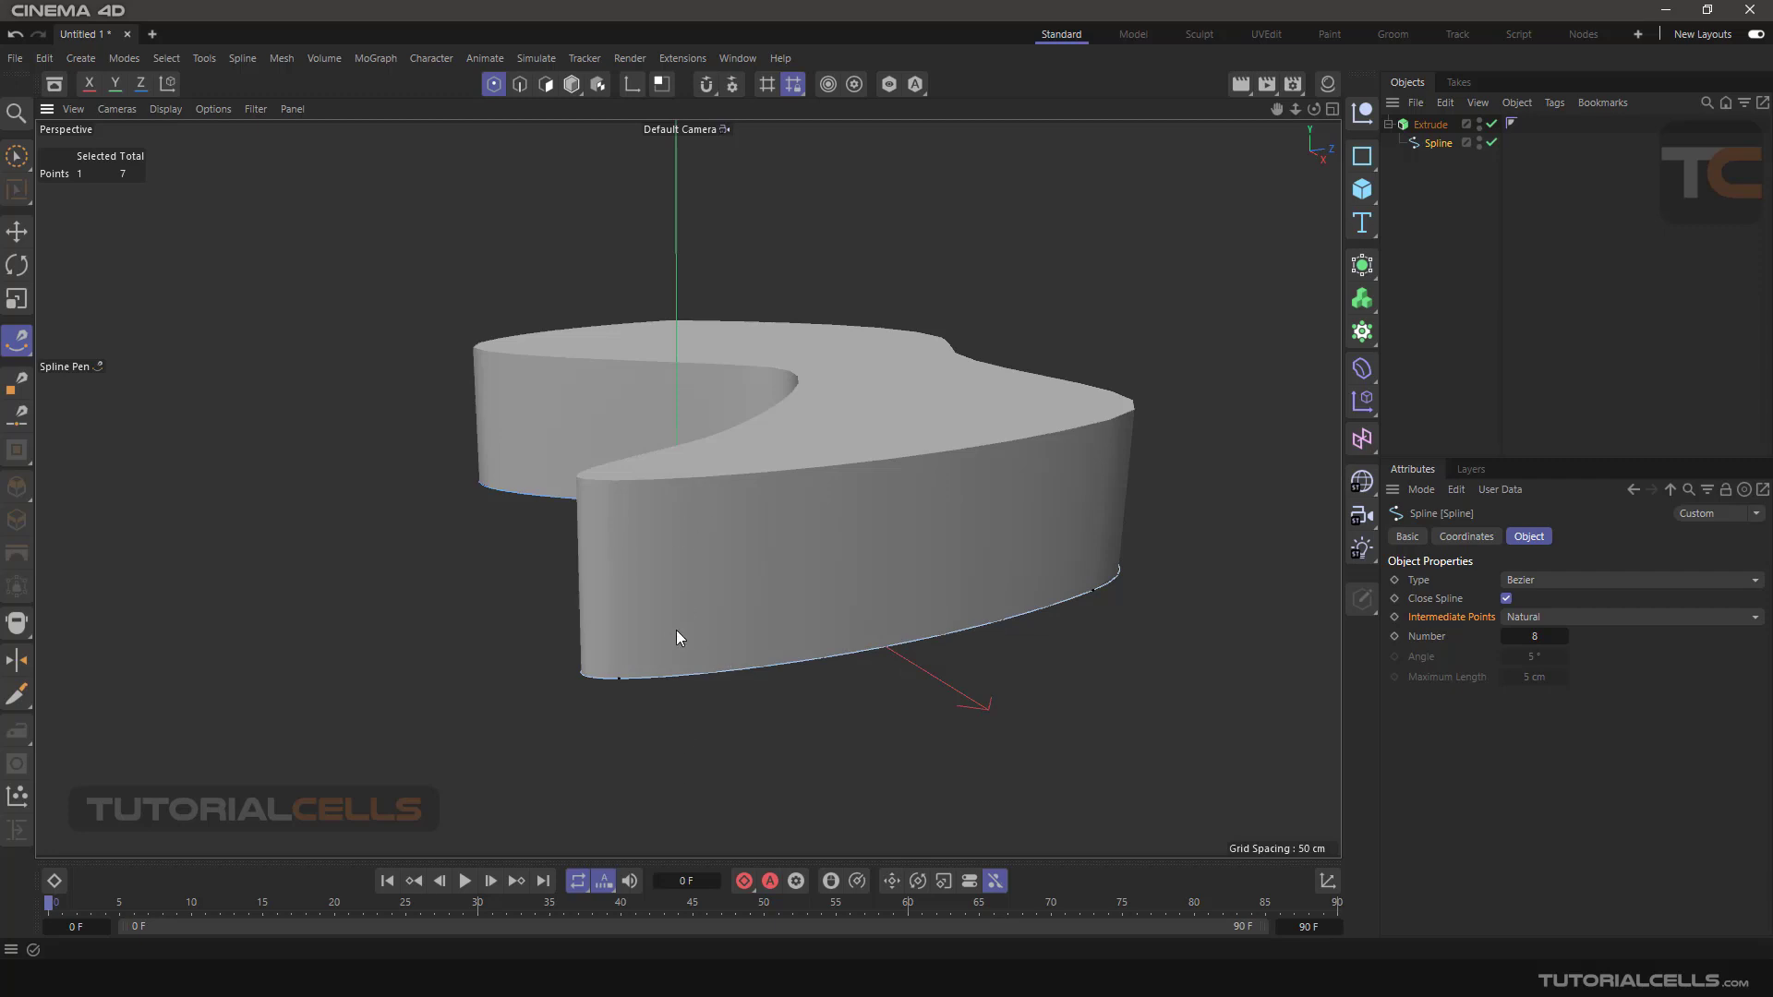
alt+drag(961, 504, 1079, 425)
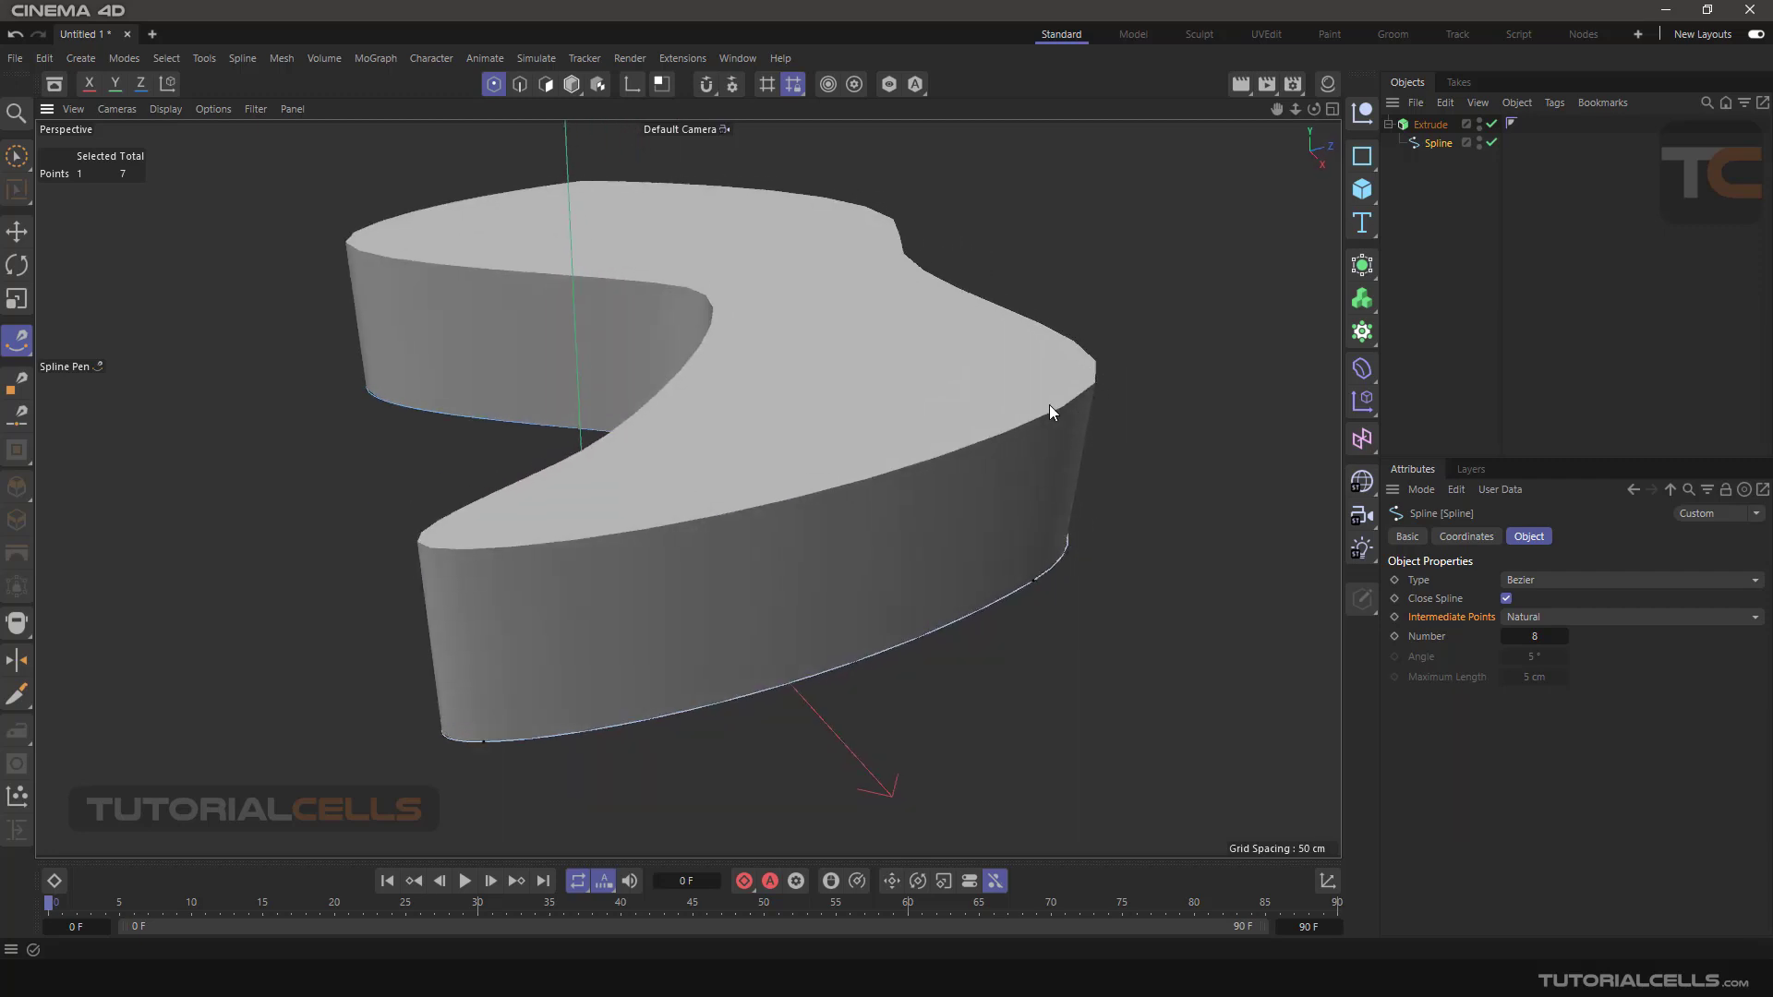
alt+drag(1095, 375, 1152, 610)
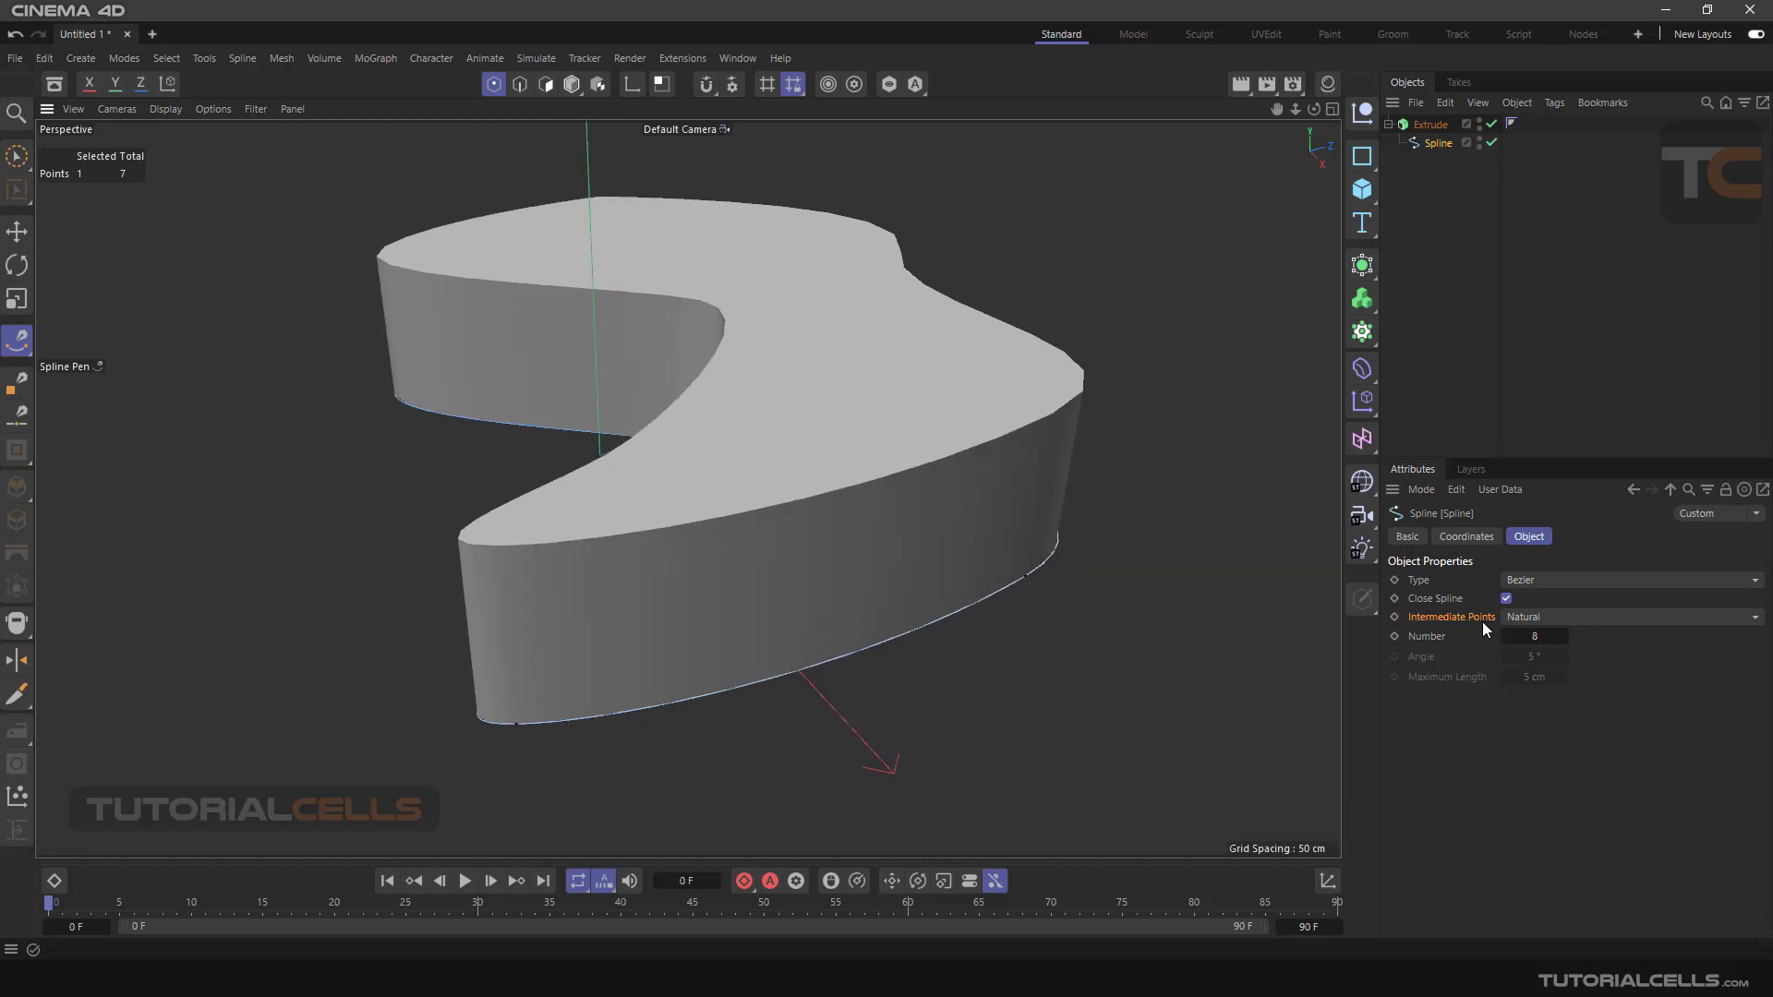
alt+middle_drag(922, 645, 938, 633)
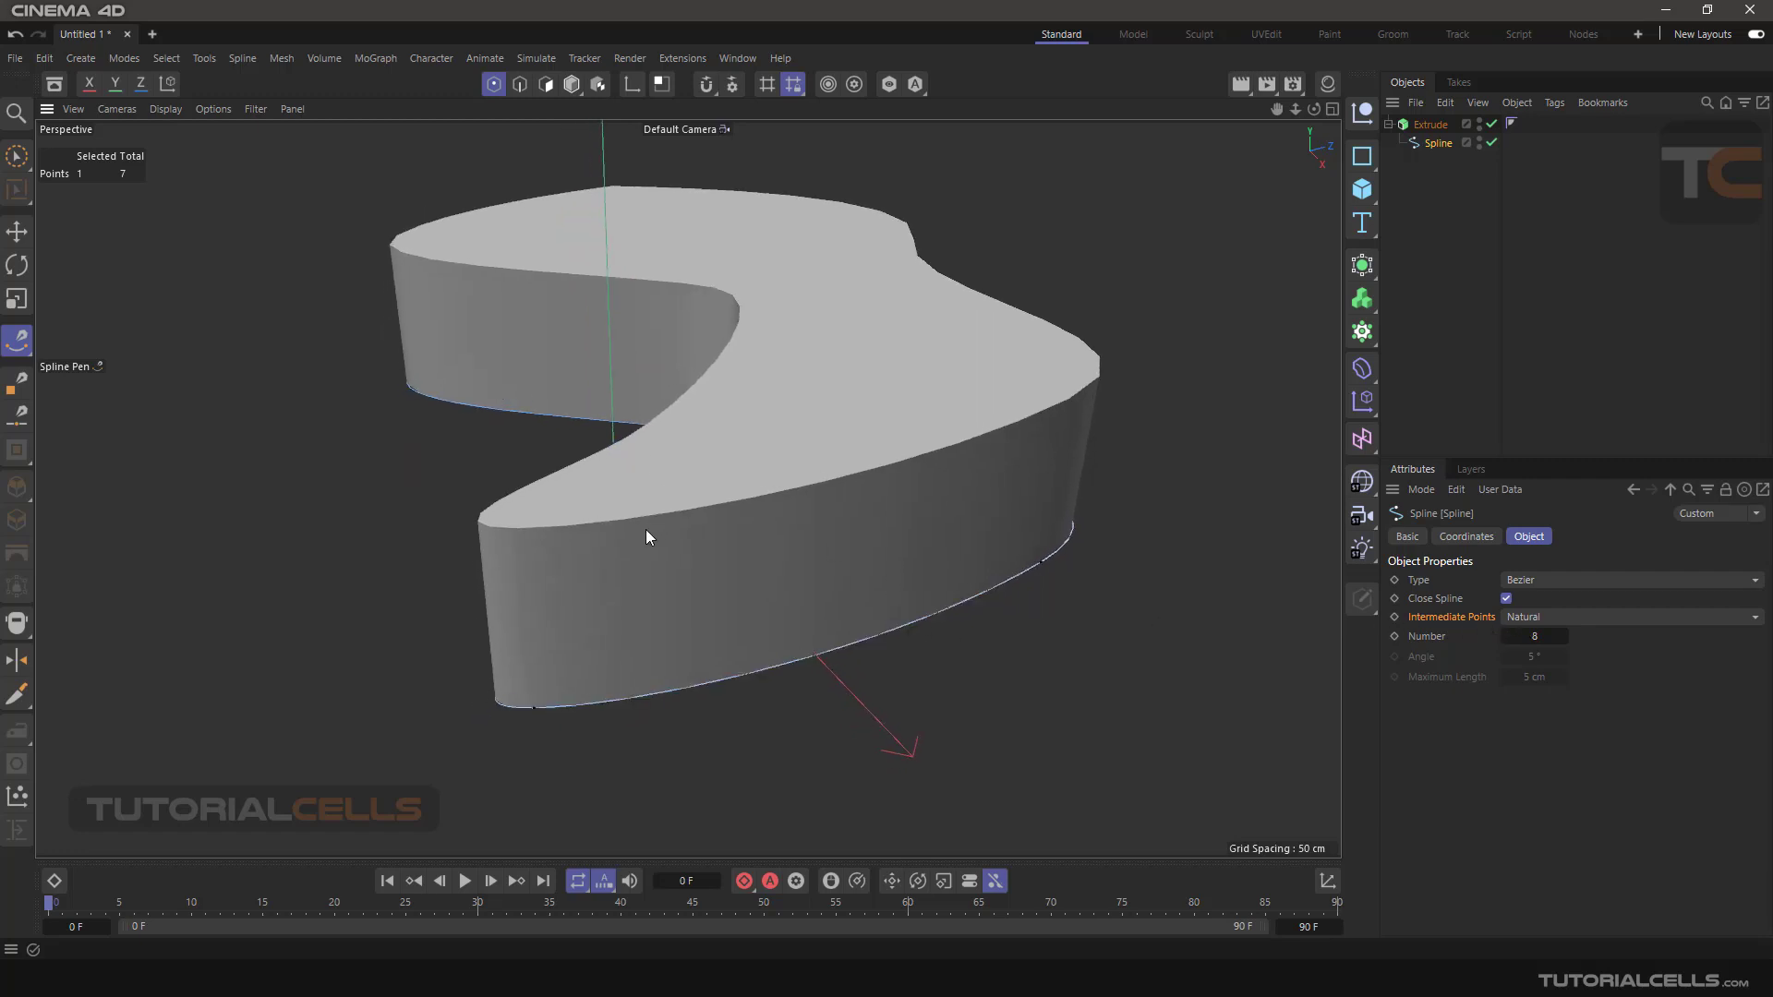
click(165, 109)
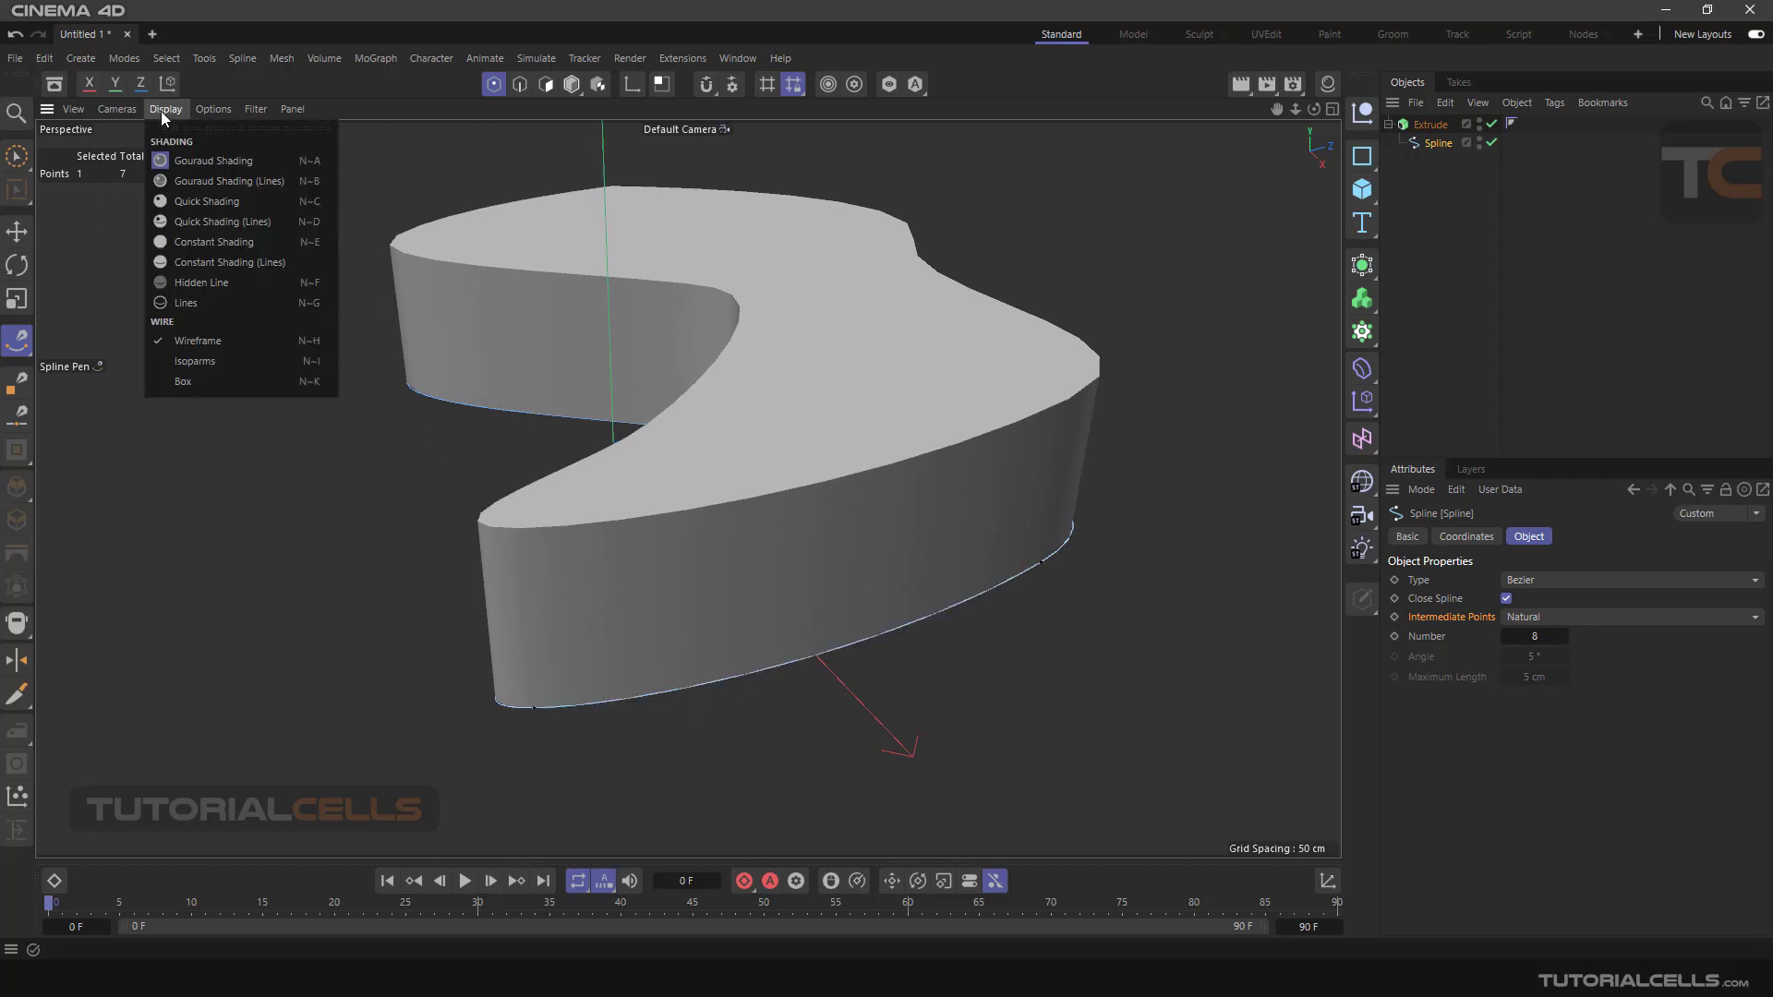
Switch the viewport to Gouraud Shading (Lines) and orbit around the slab to inspect its side segments.
click(208, 182)
mouse_move(711, 602)
alt+mouse_down()
mouse_move(738, 541)
mouse_move(998, 527)
mouse_move(753, 606)
mouse_move(858, 572)
alt+mouse_up()
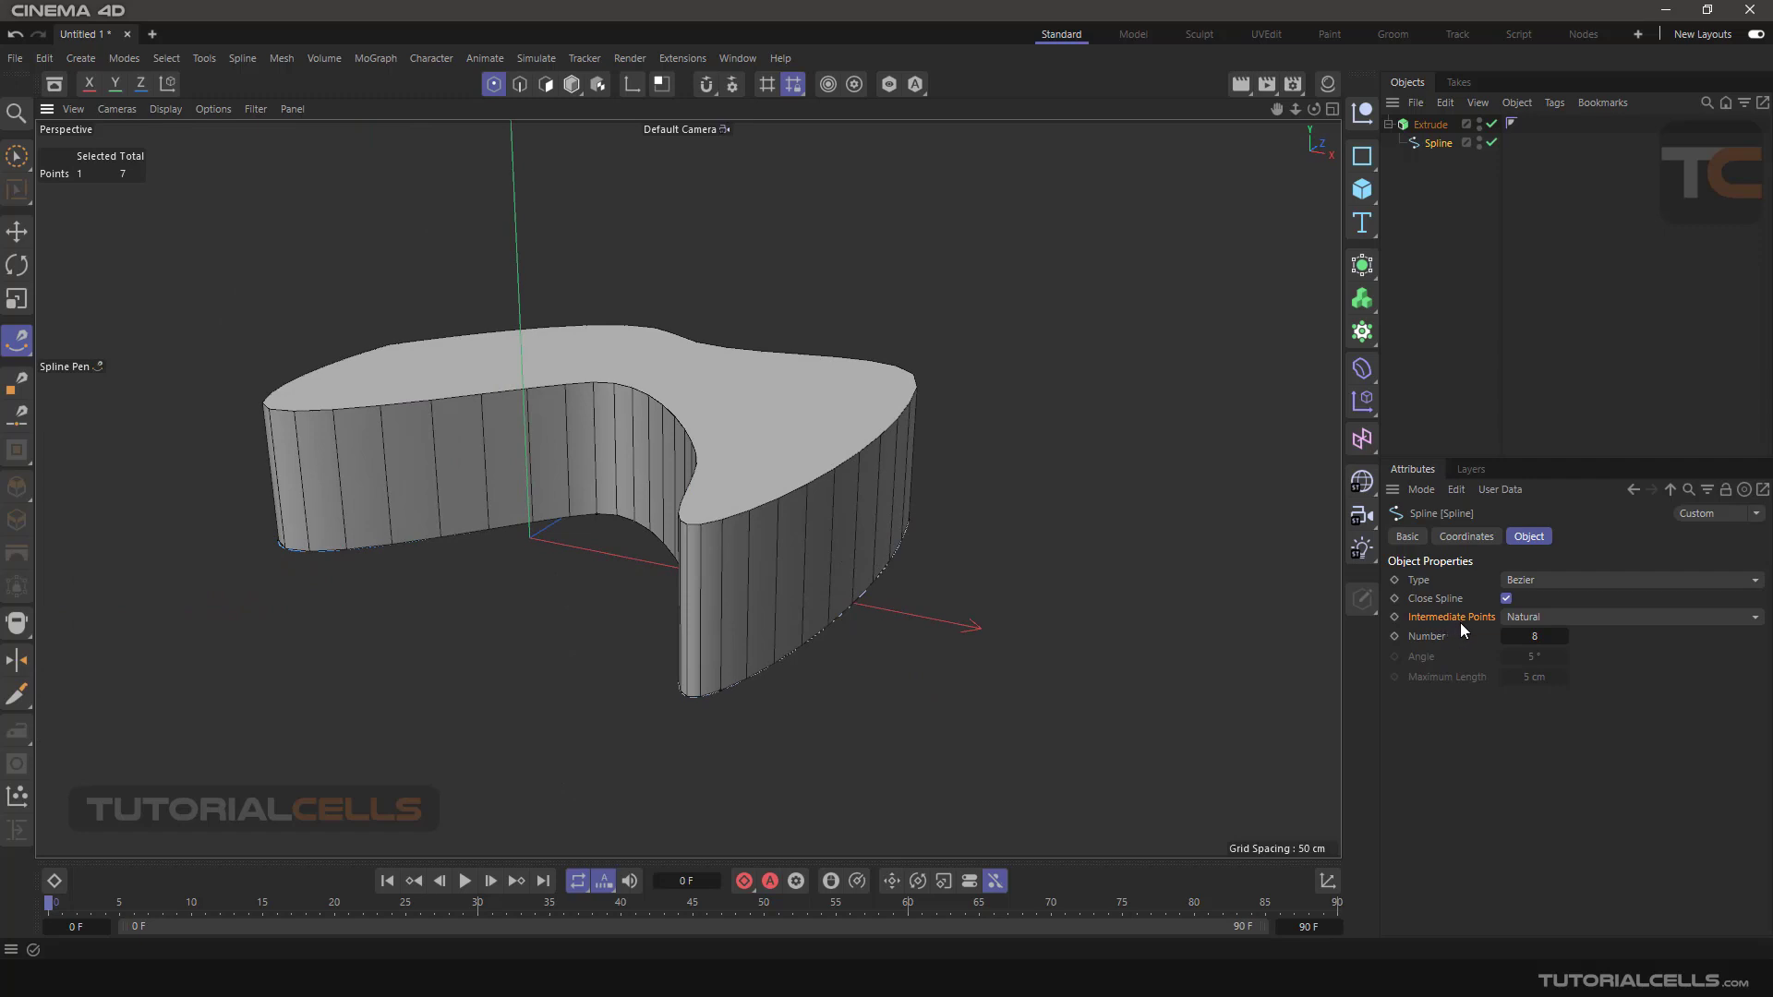
alt+drag(1108, 587, 994, 594)
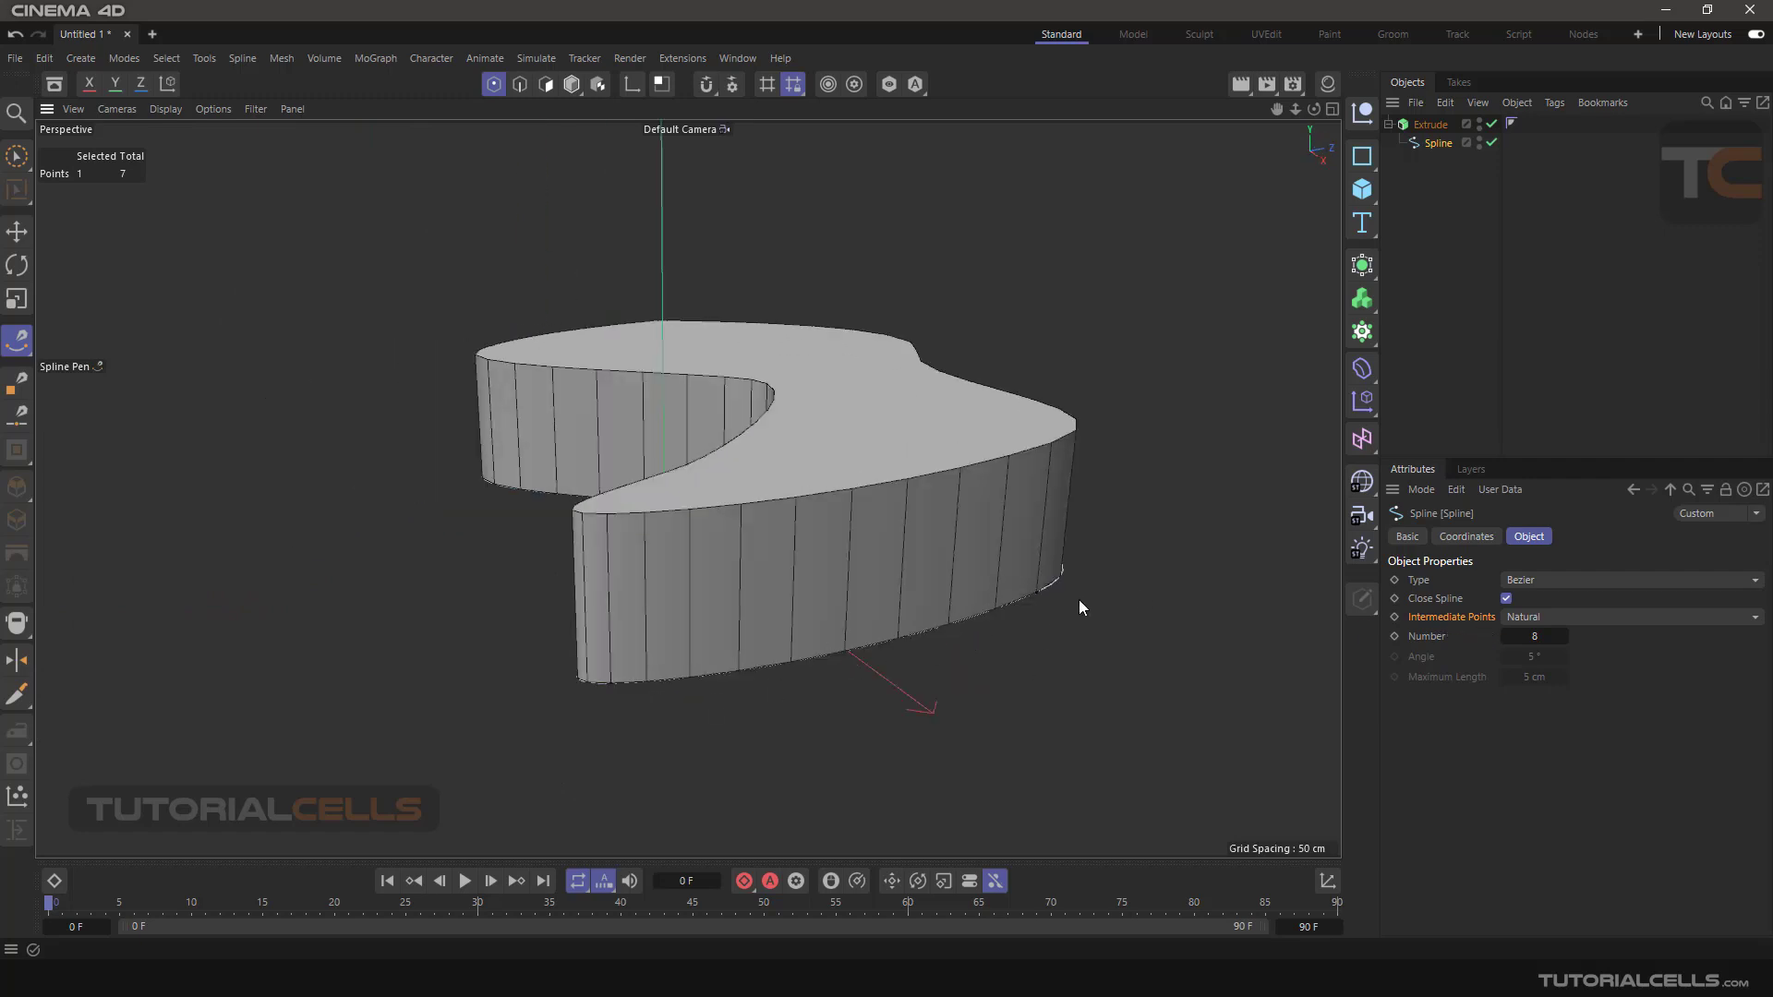
alt+drag(844, 699, 1097, 693)
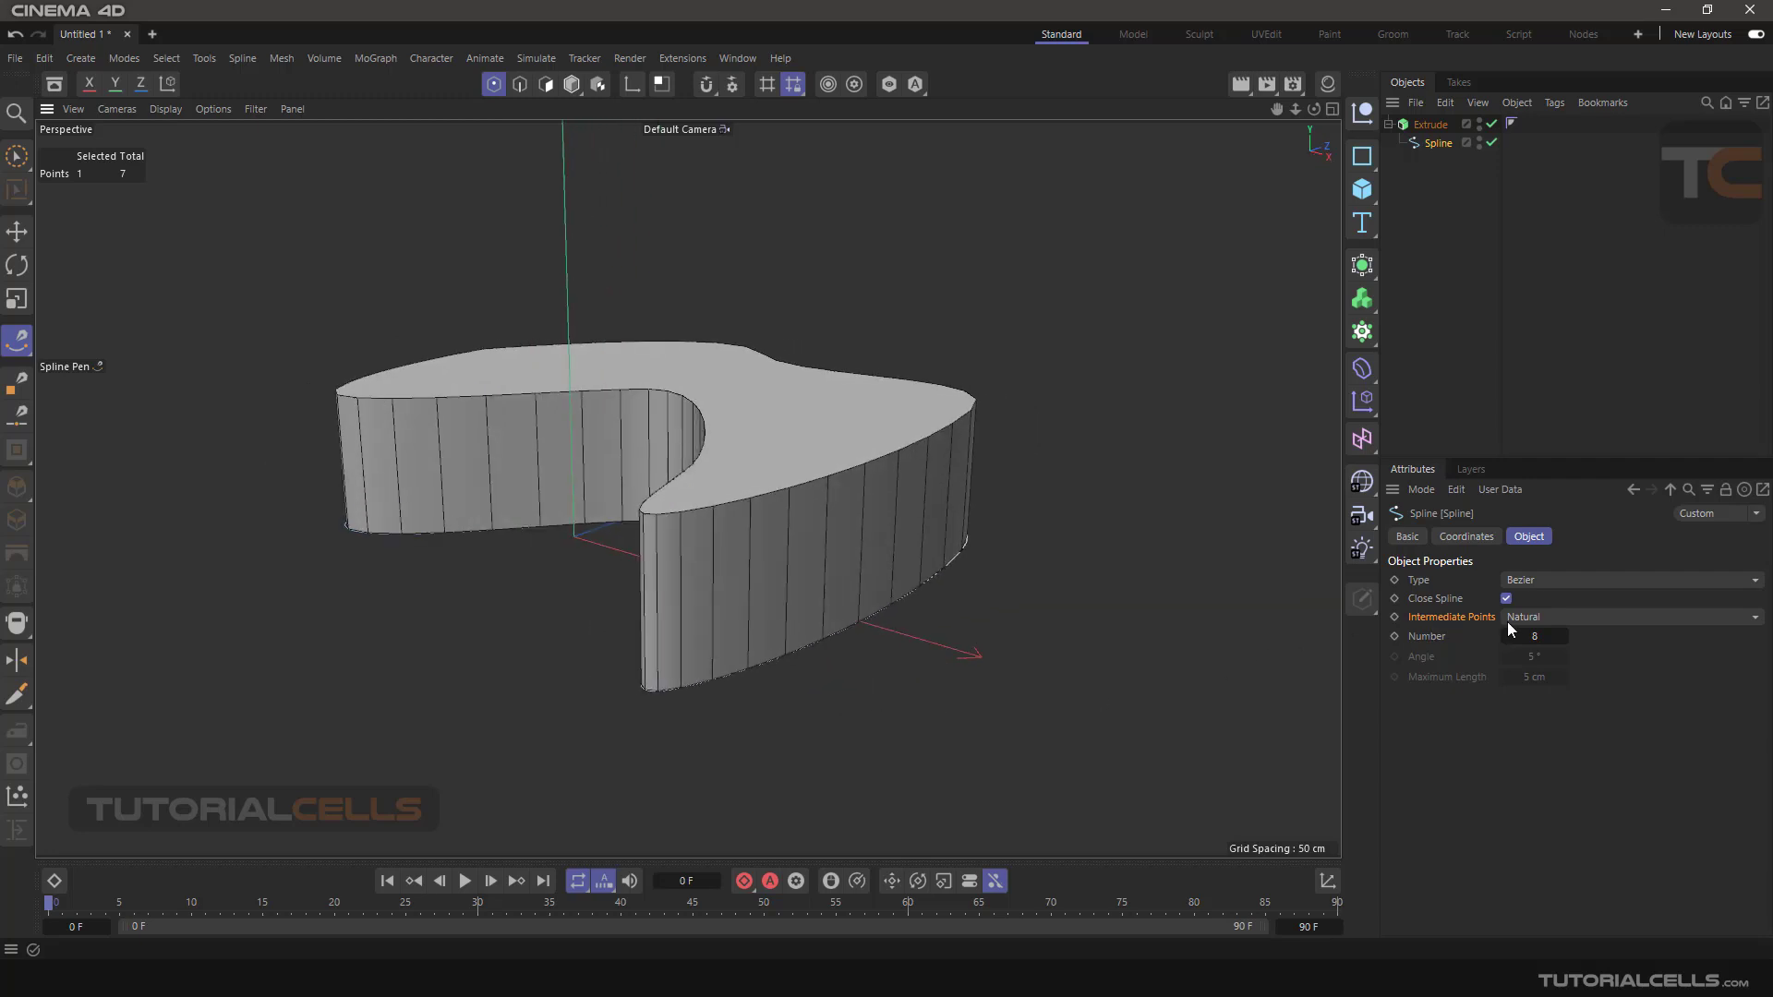
alt+drag(780, 622, 705, 681)
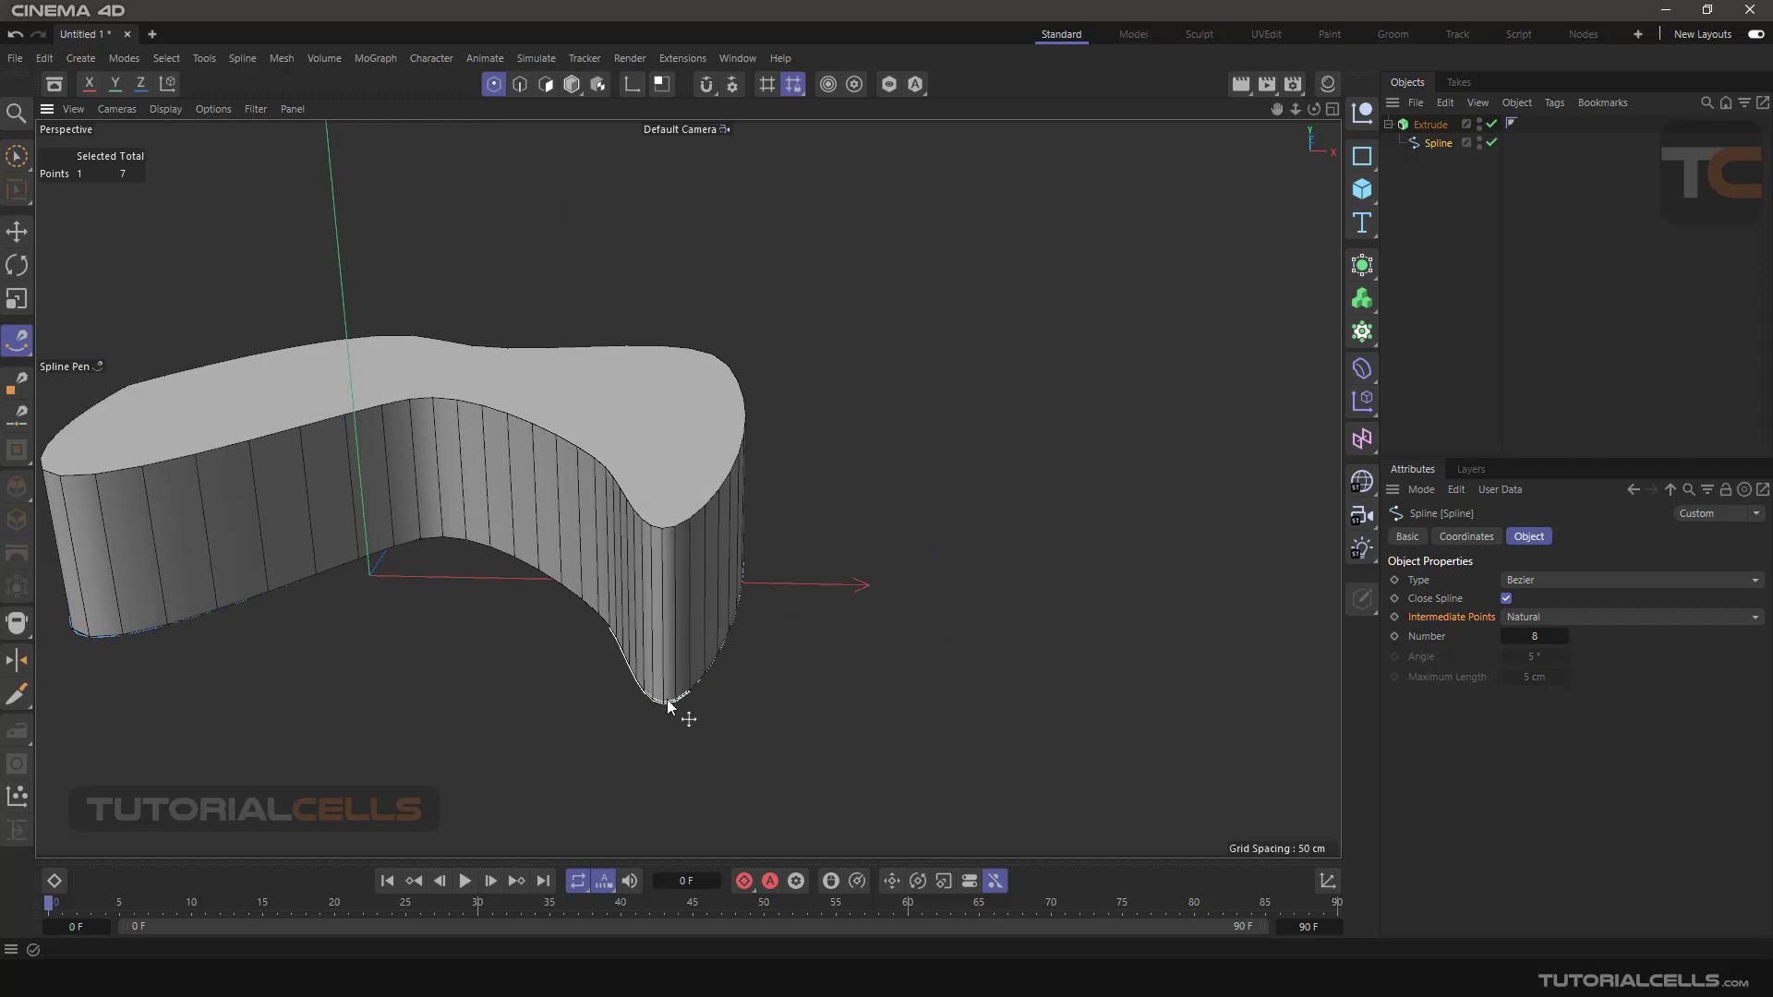
alt+drag(692, 699, 669, 579)
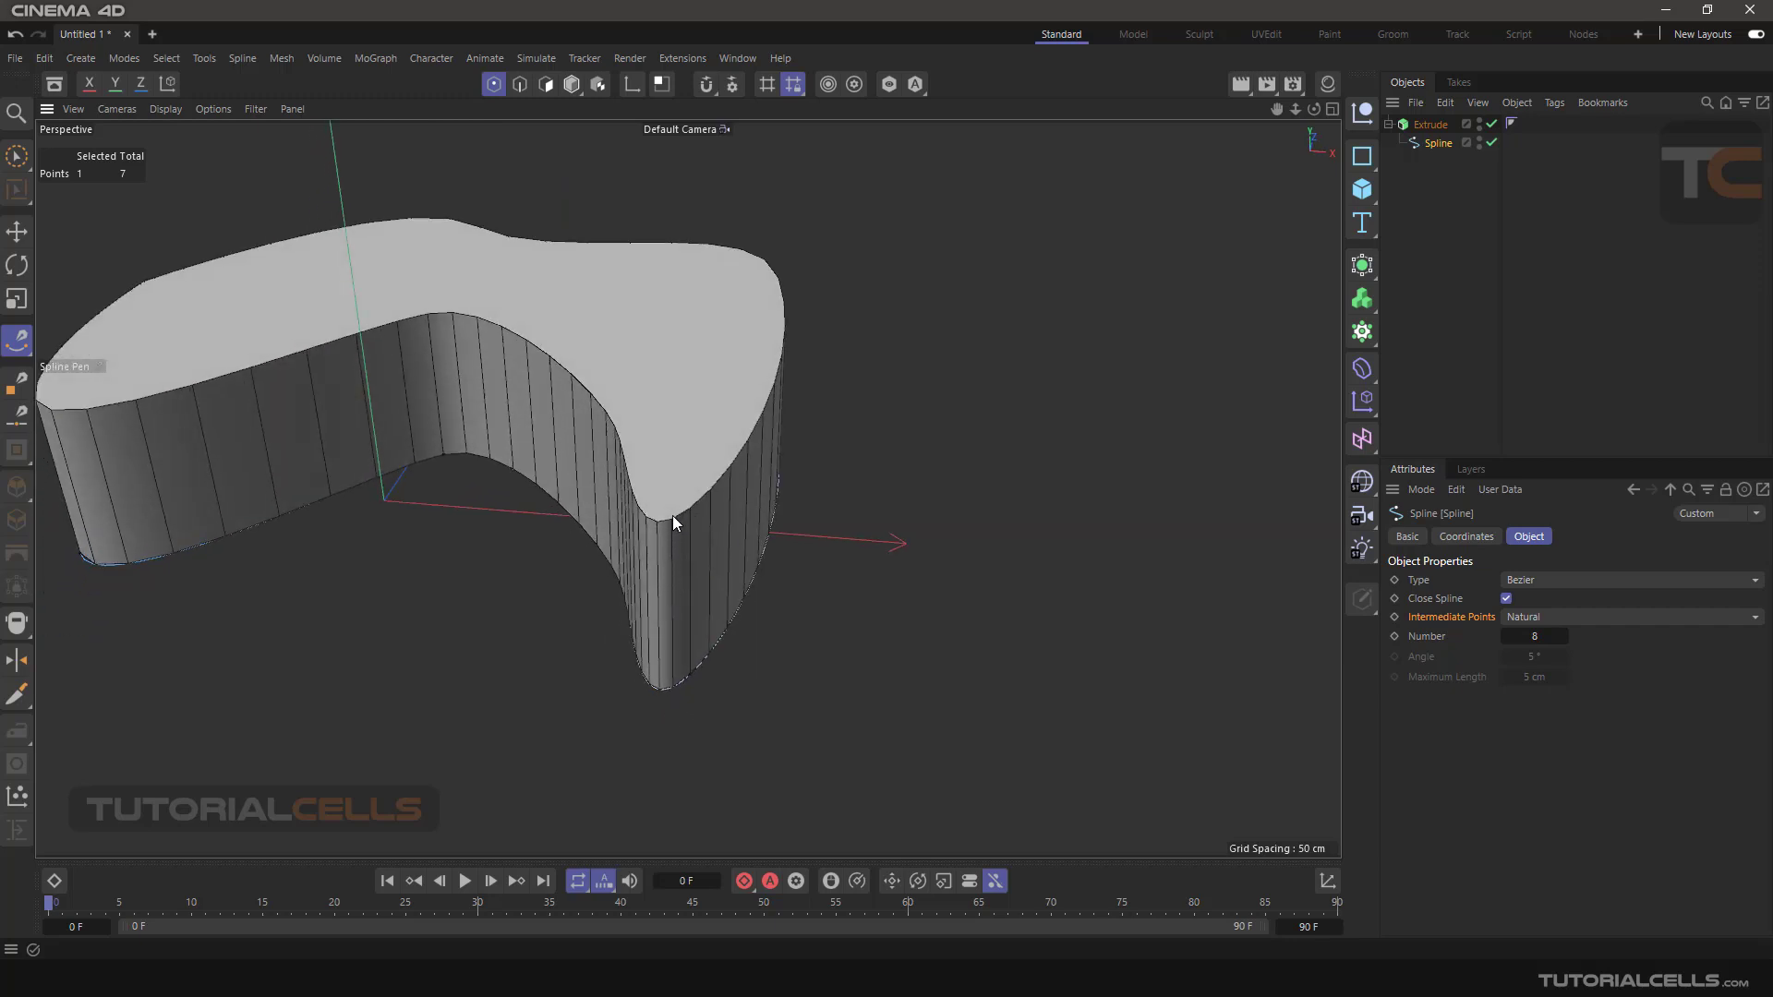
alt+drag(654, 519, 656, 683)
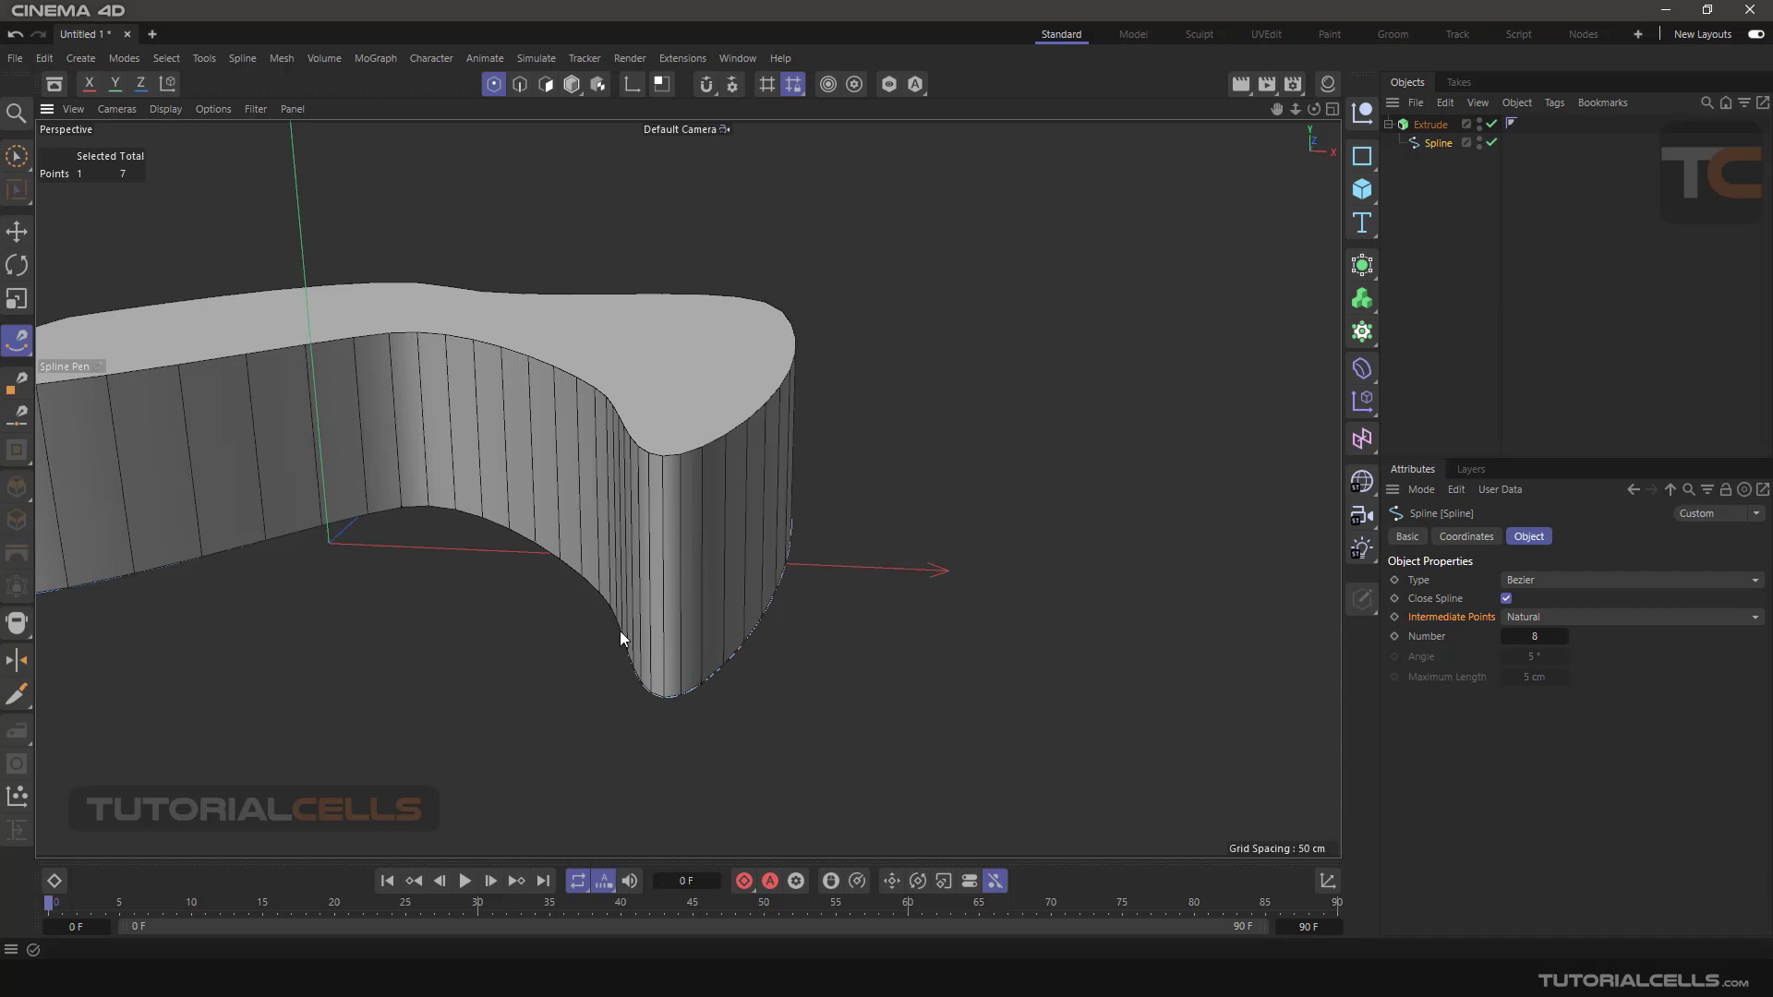
mouse_move(674, 558)
alt+mouse_down()
mouse_move(659, 574)
mouse_move(646, 546)
mouse_move(667, 571)
alt+mouse_up()
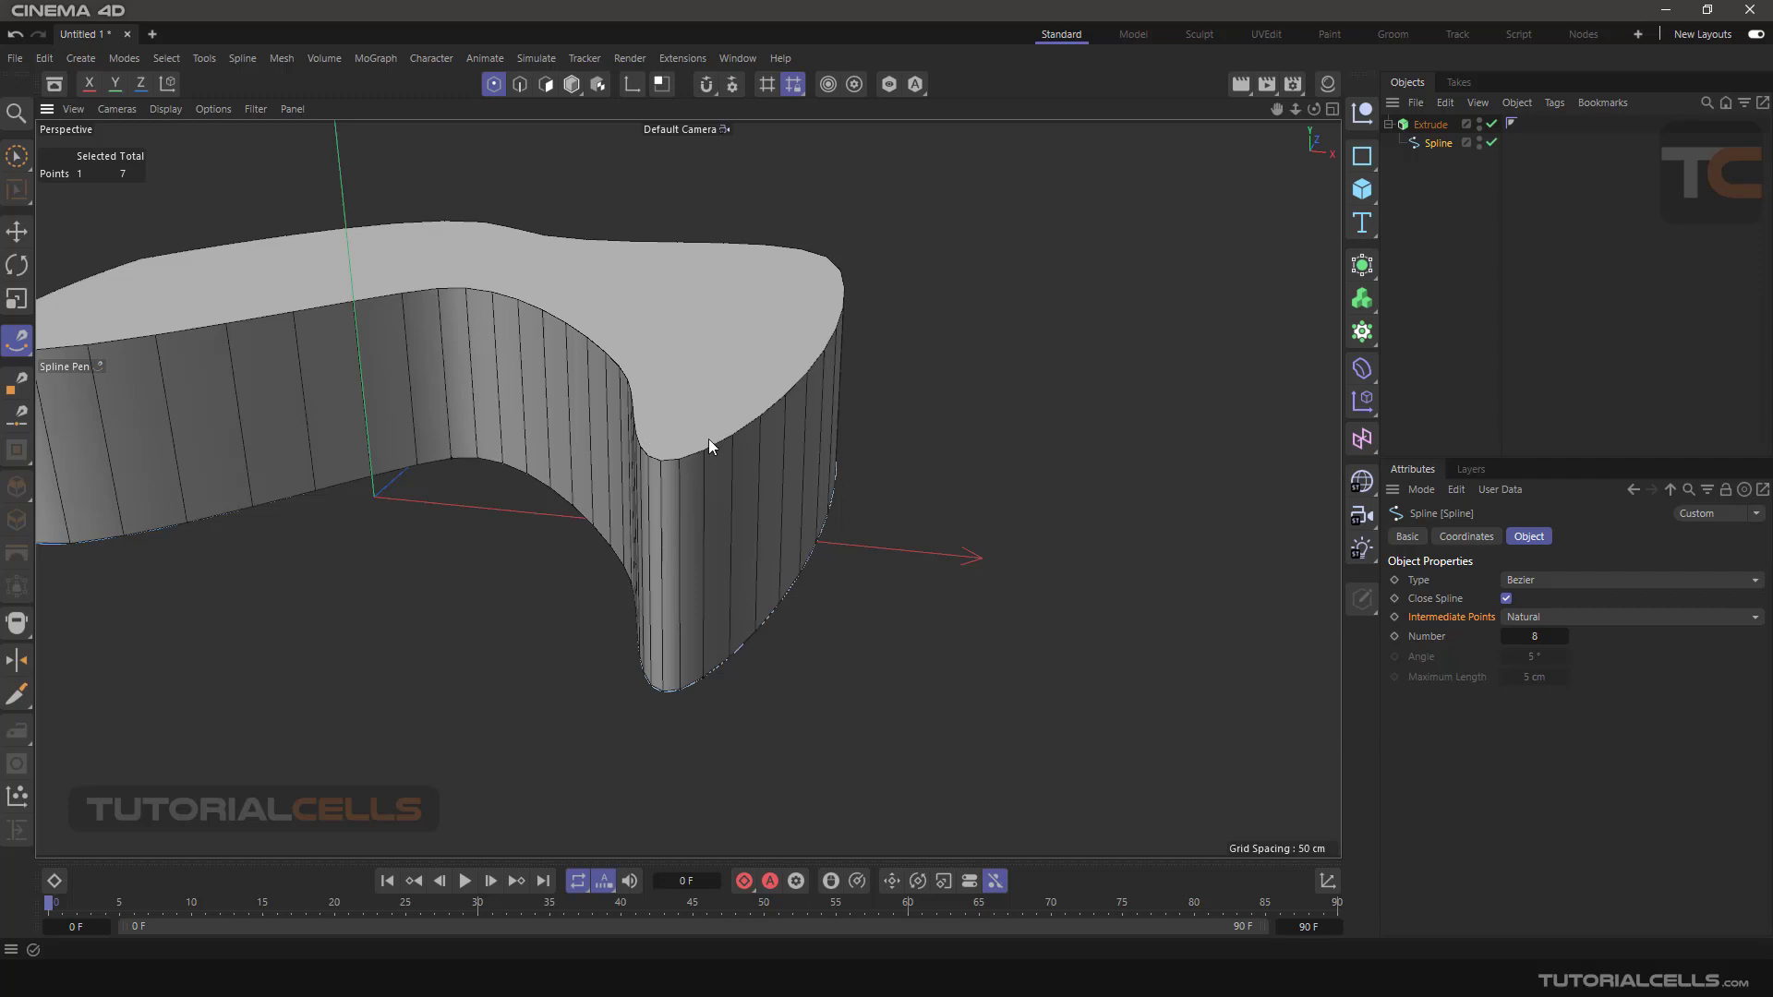
alt+drag(940, 516, 752, 530)
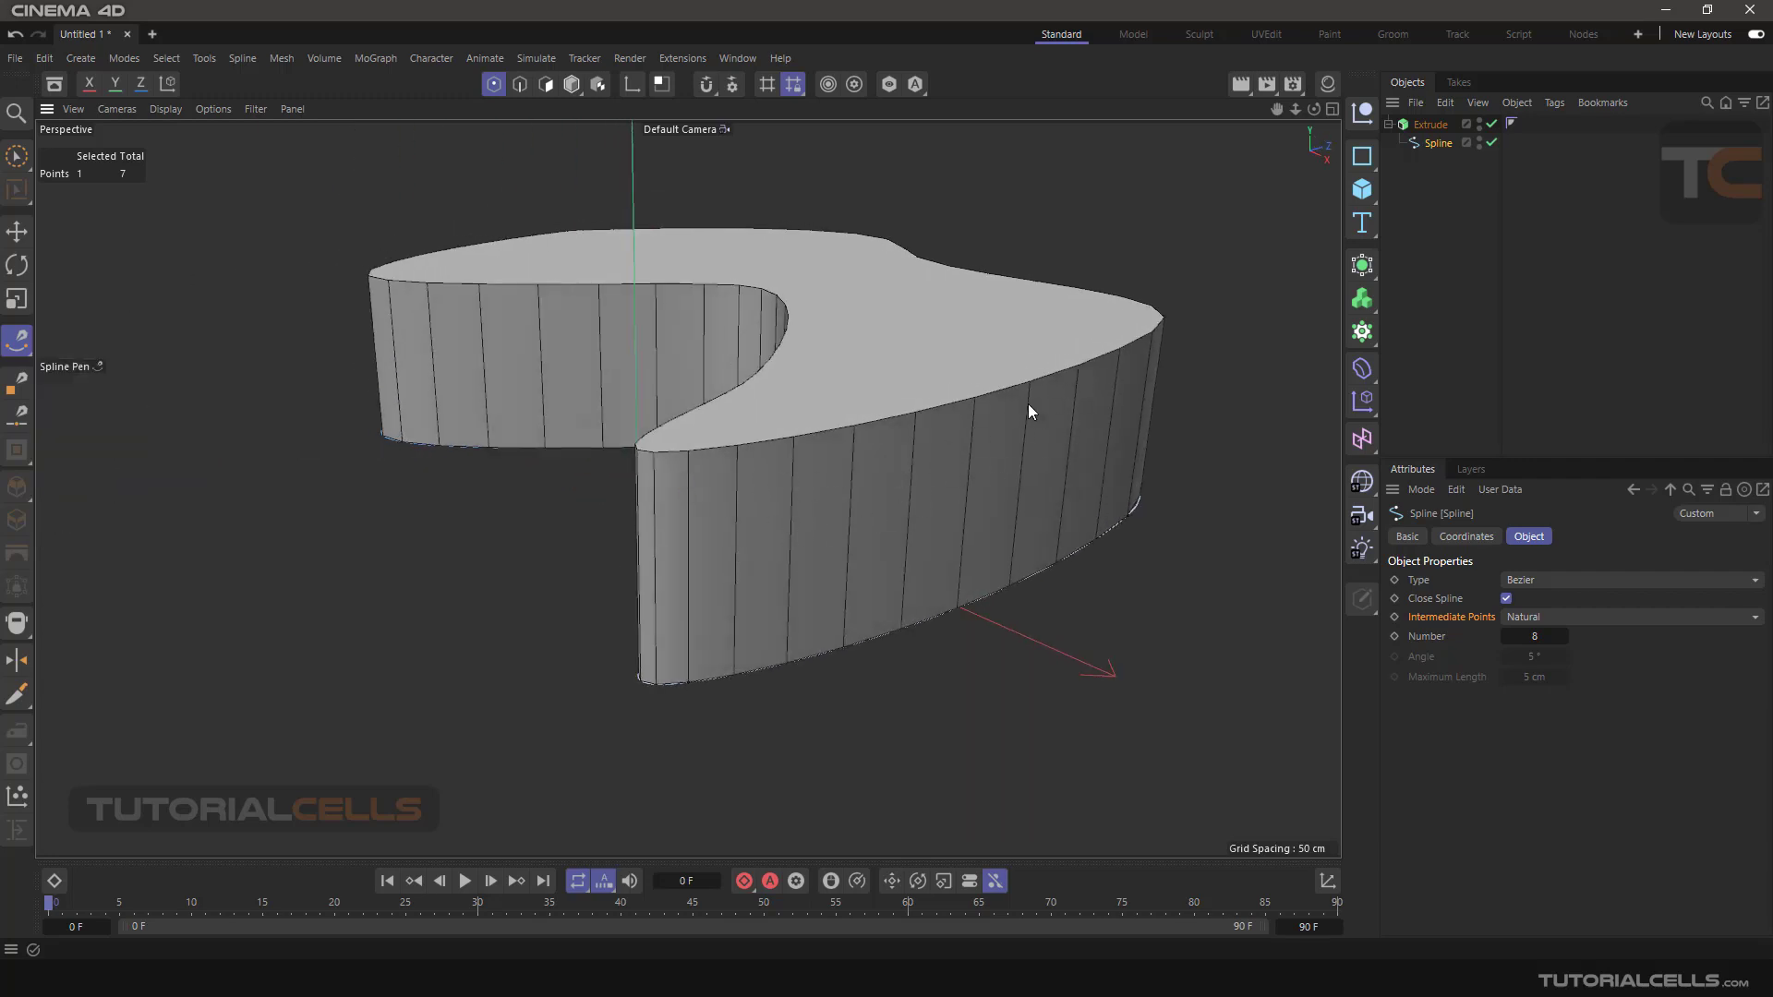
alt+middle_drag(901, 569, 805, 606)
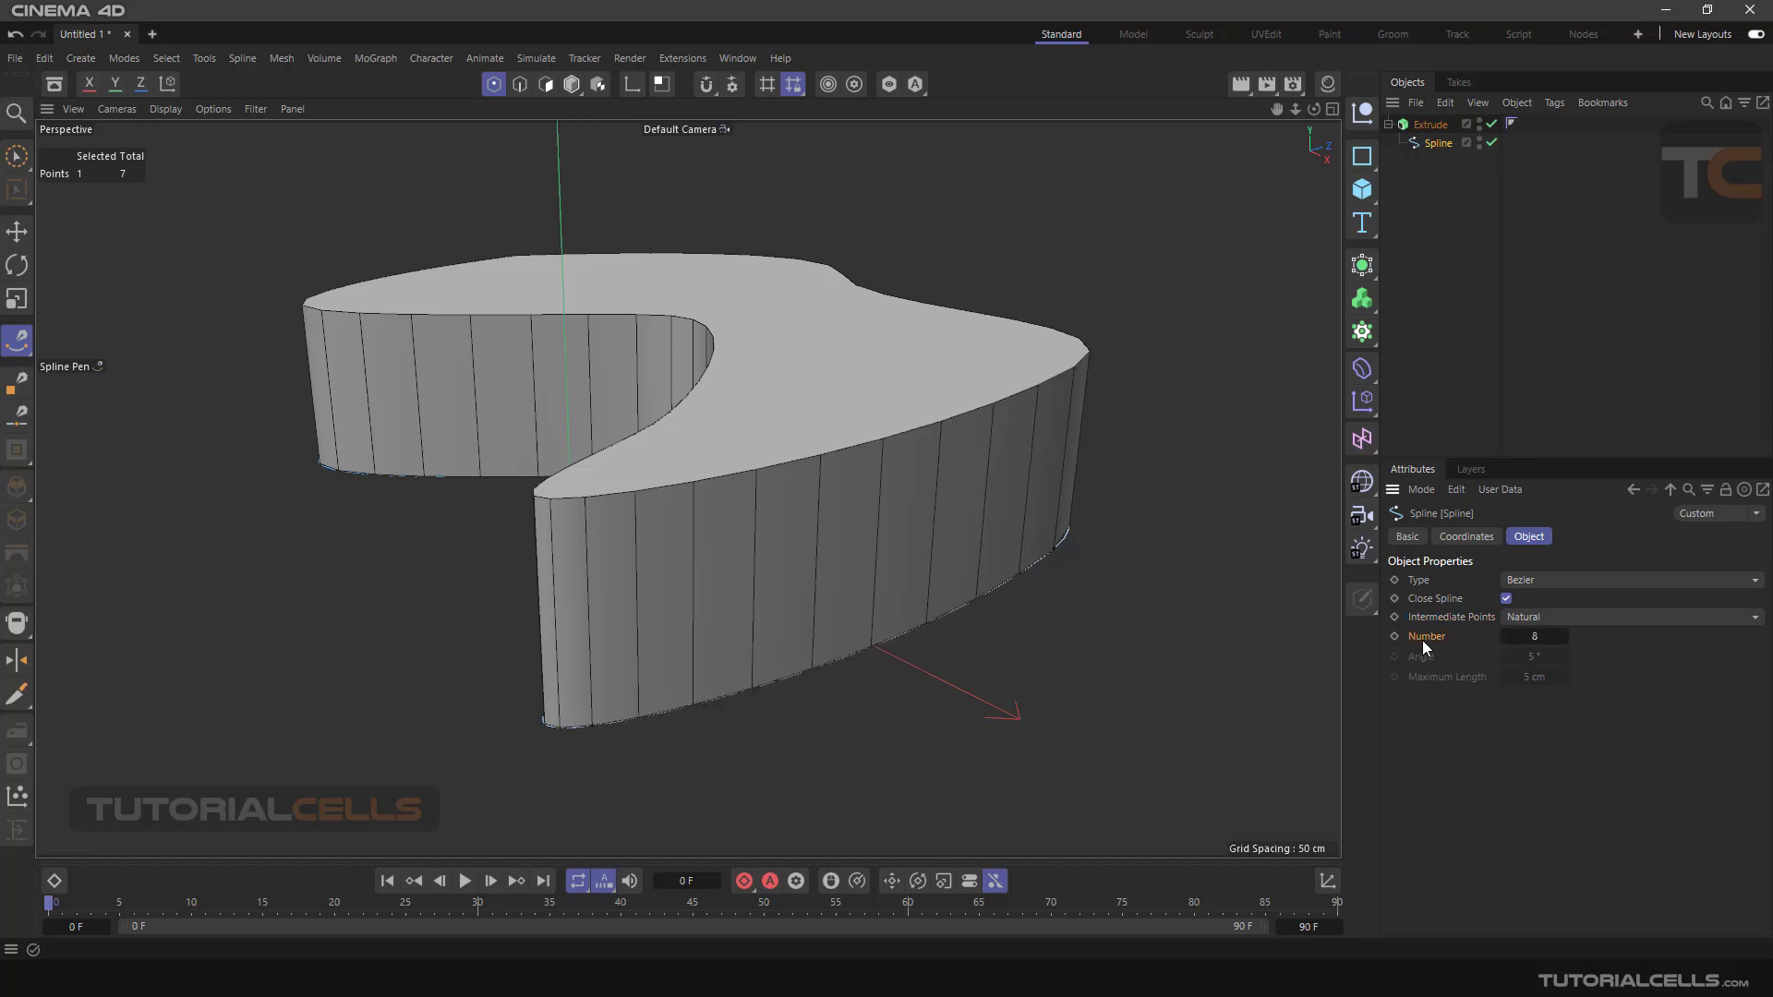
Set the spline to Number 17 with None intermediate points, and switch off the Extrude.
mouse_move(1532, 636)
mouse_down()
mouse_move(1579, 636)
mouse_move(1550, 636)
mouse_up()
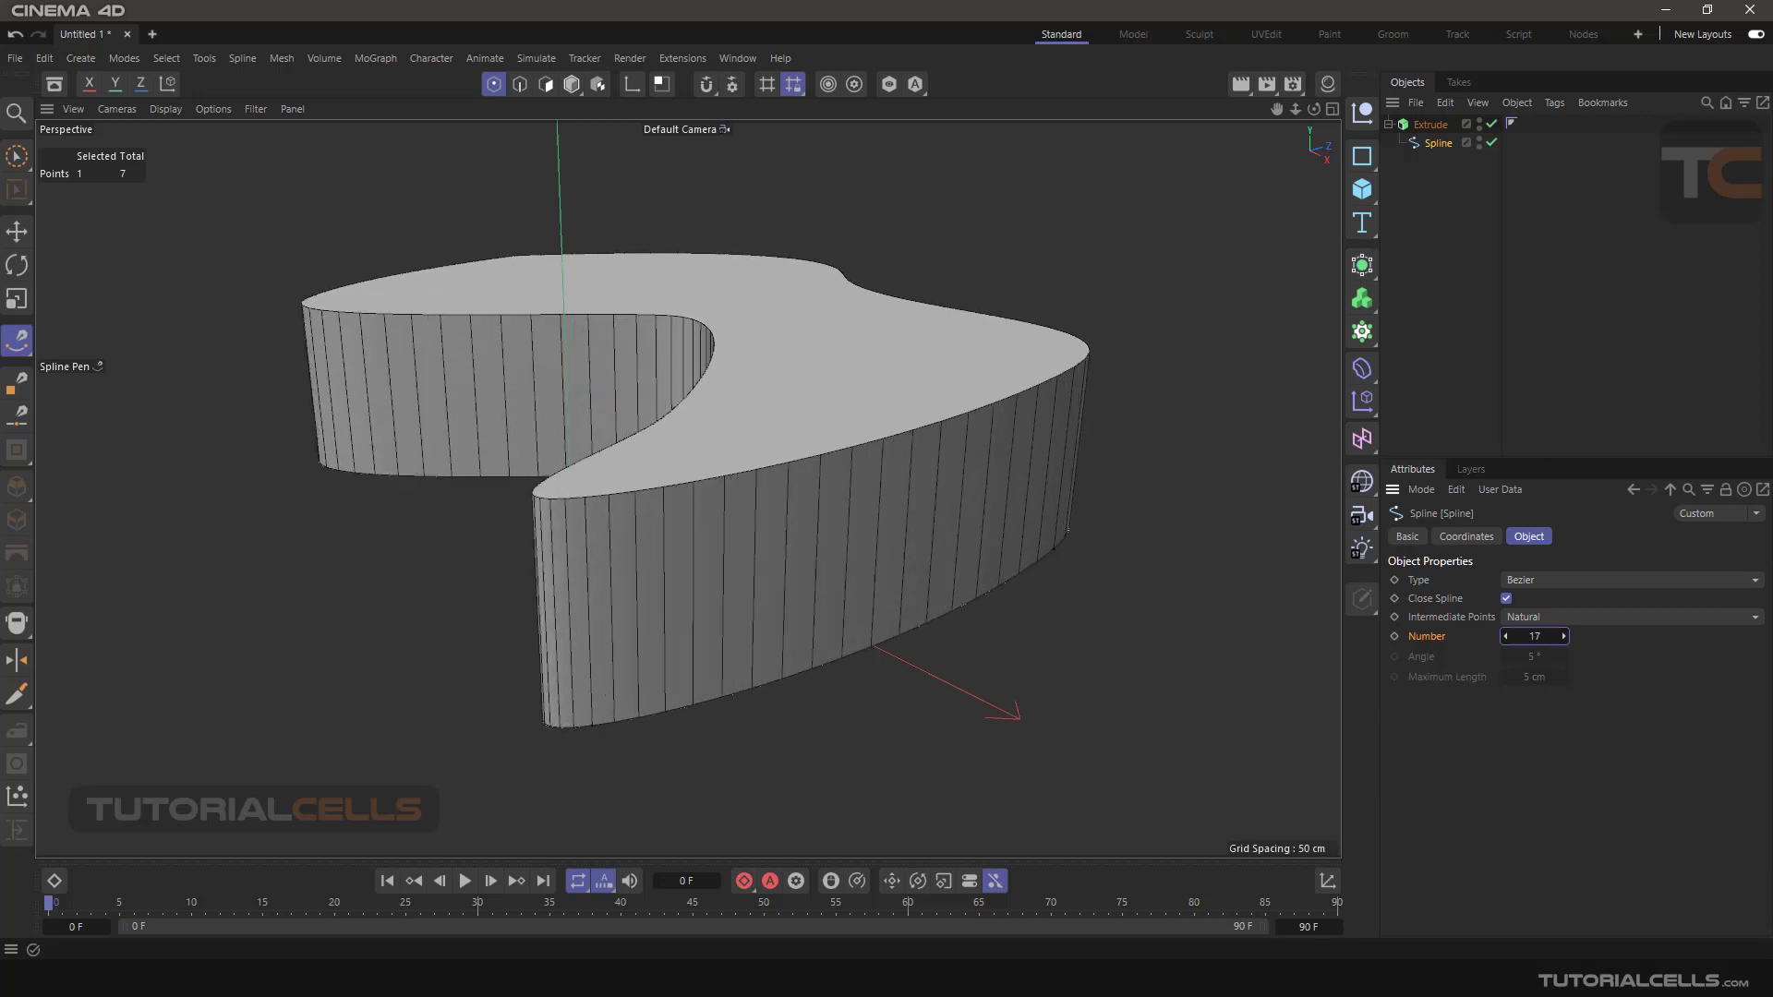
alt+drag(1165, 626, 886, 581)
click(1616, 618)
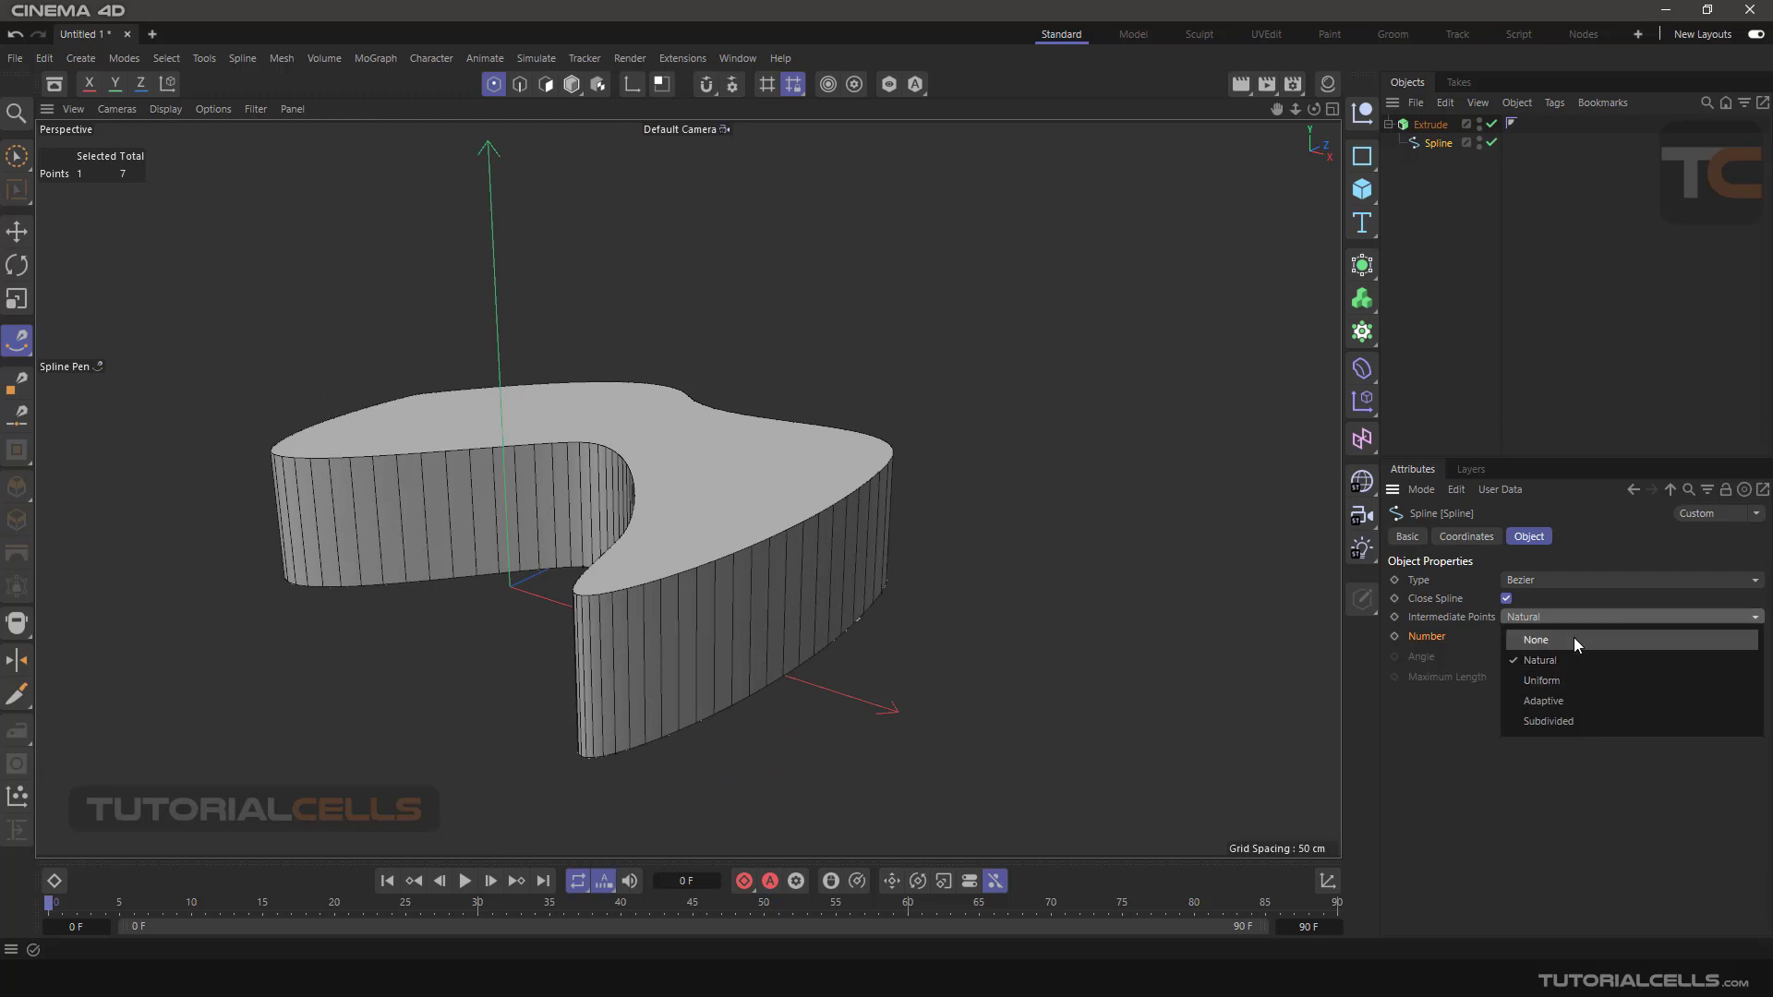
click(1574, 637)
alt+drag(942, 644, 873, 596)
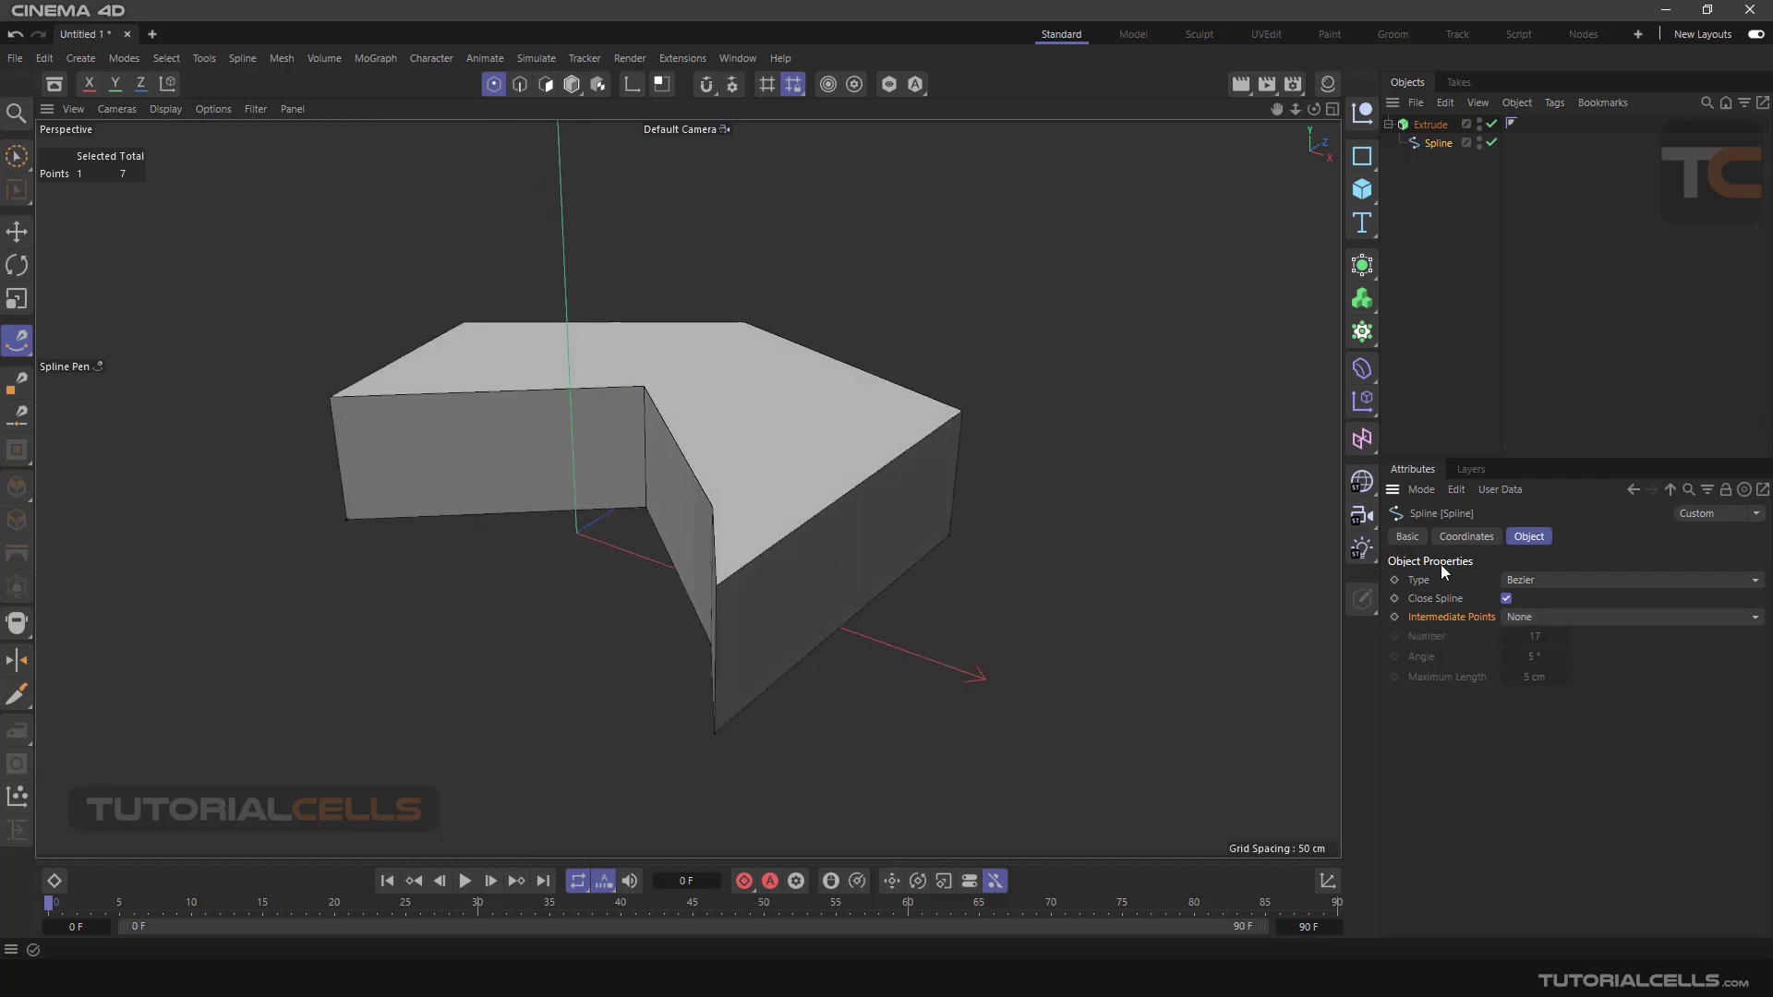
click(1491, 124)
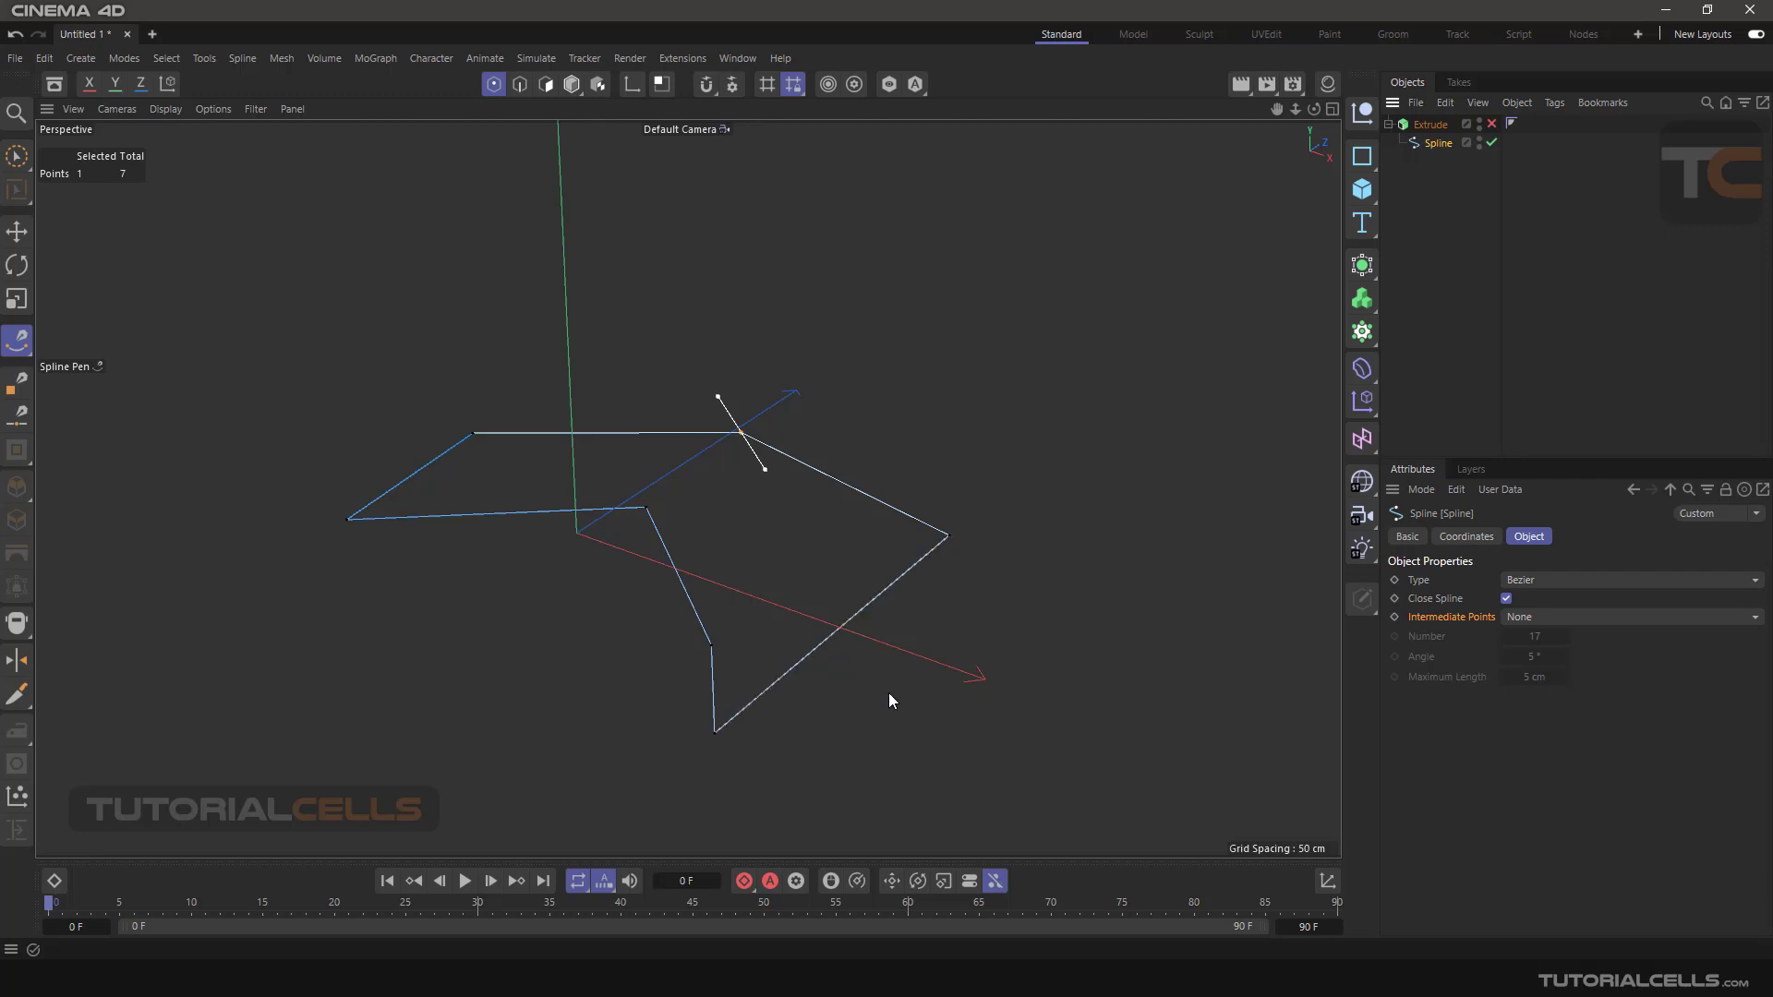
Set intermediate points to Uniform and re-enable the Extrude to bring back the smooth slab.
click(1523, 617)
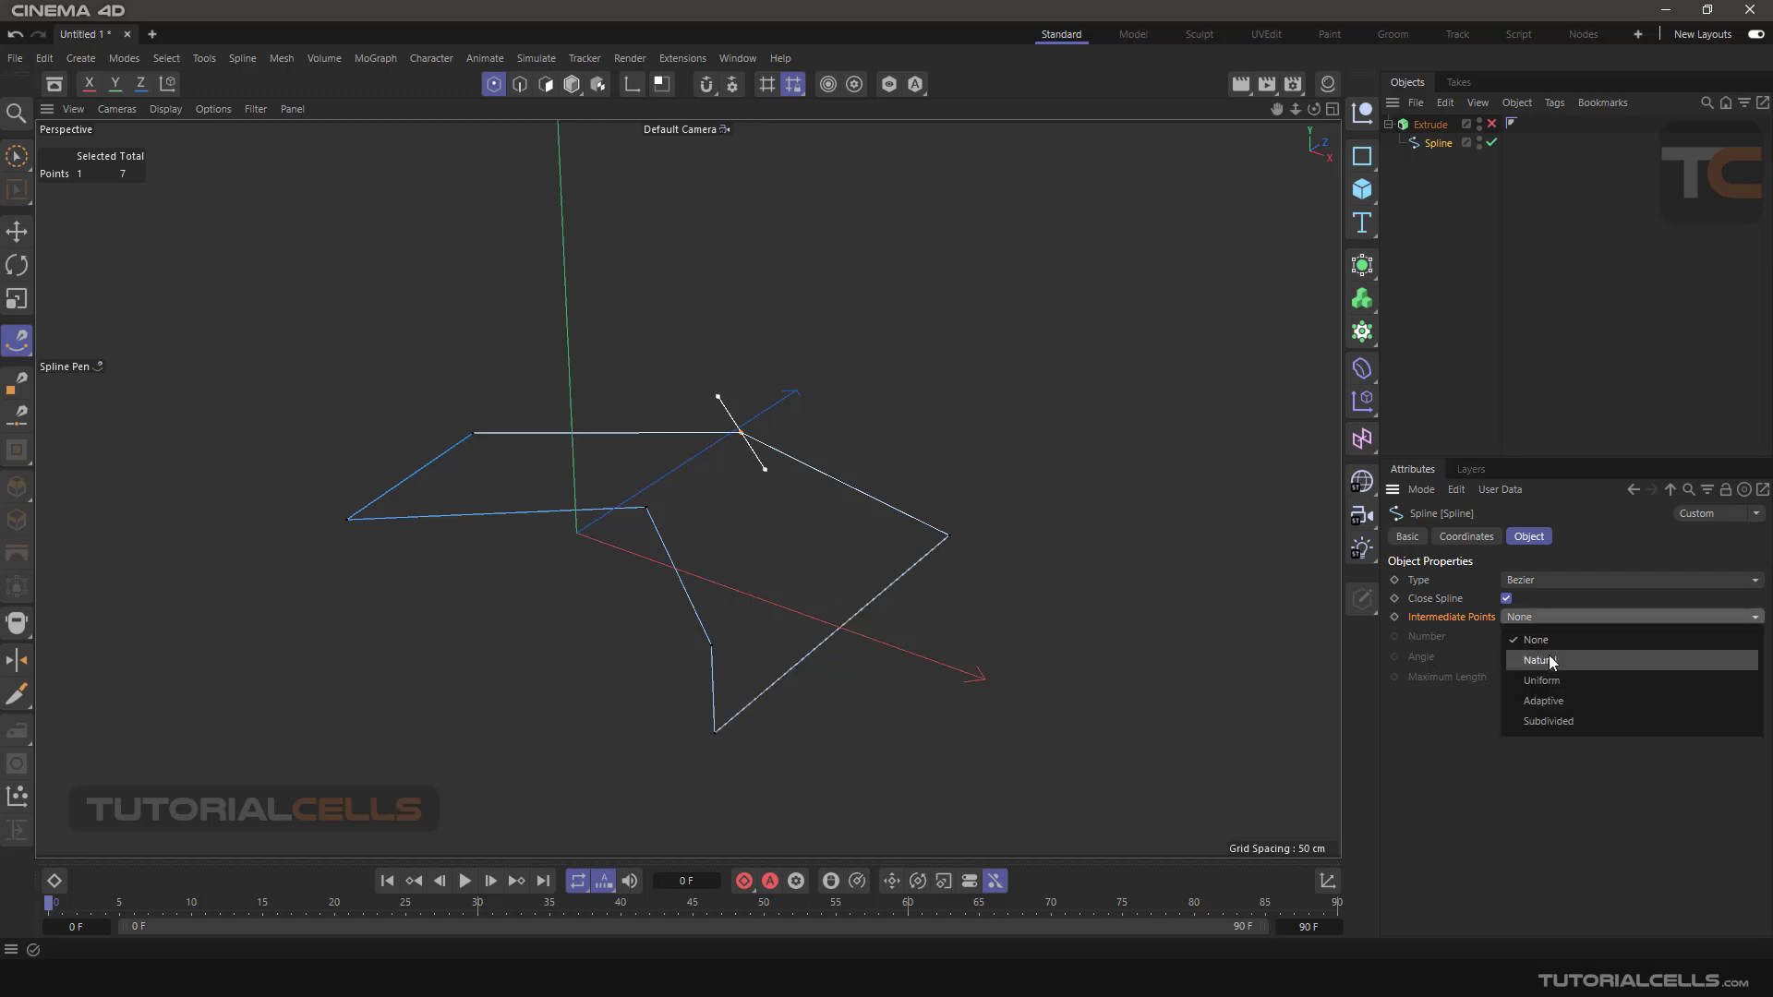
click(1553, 680)
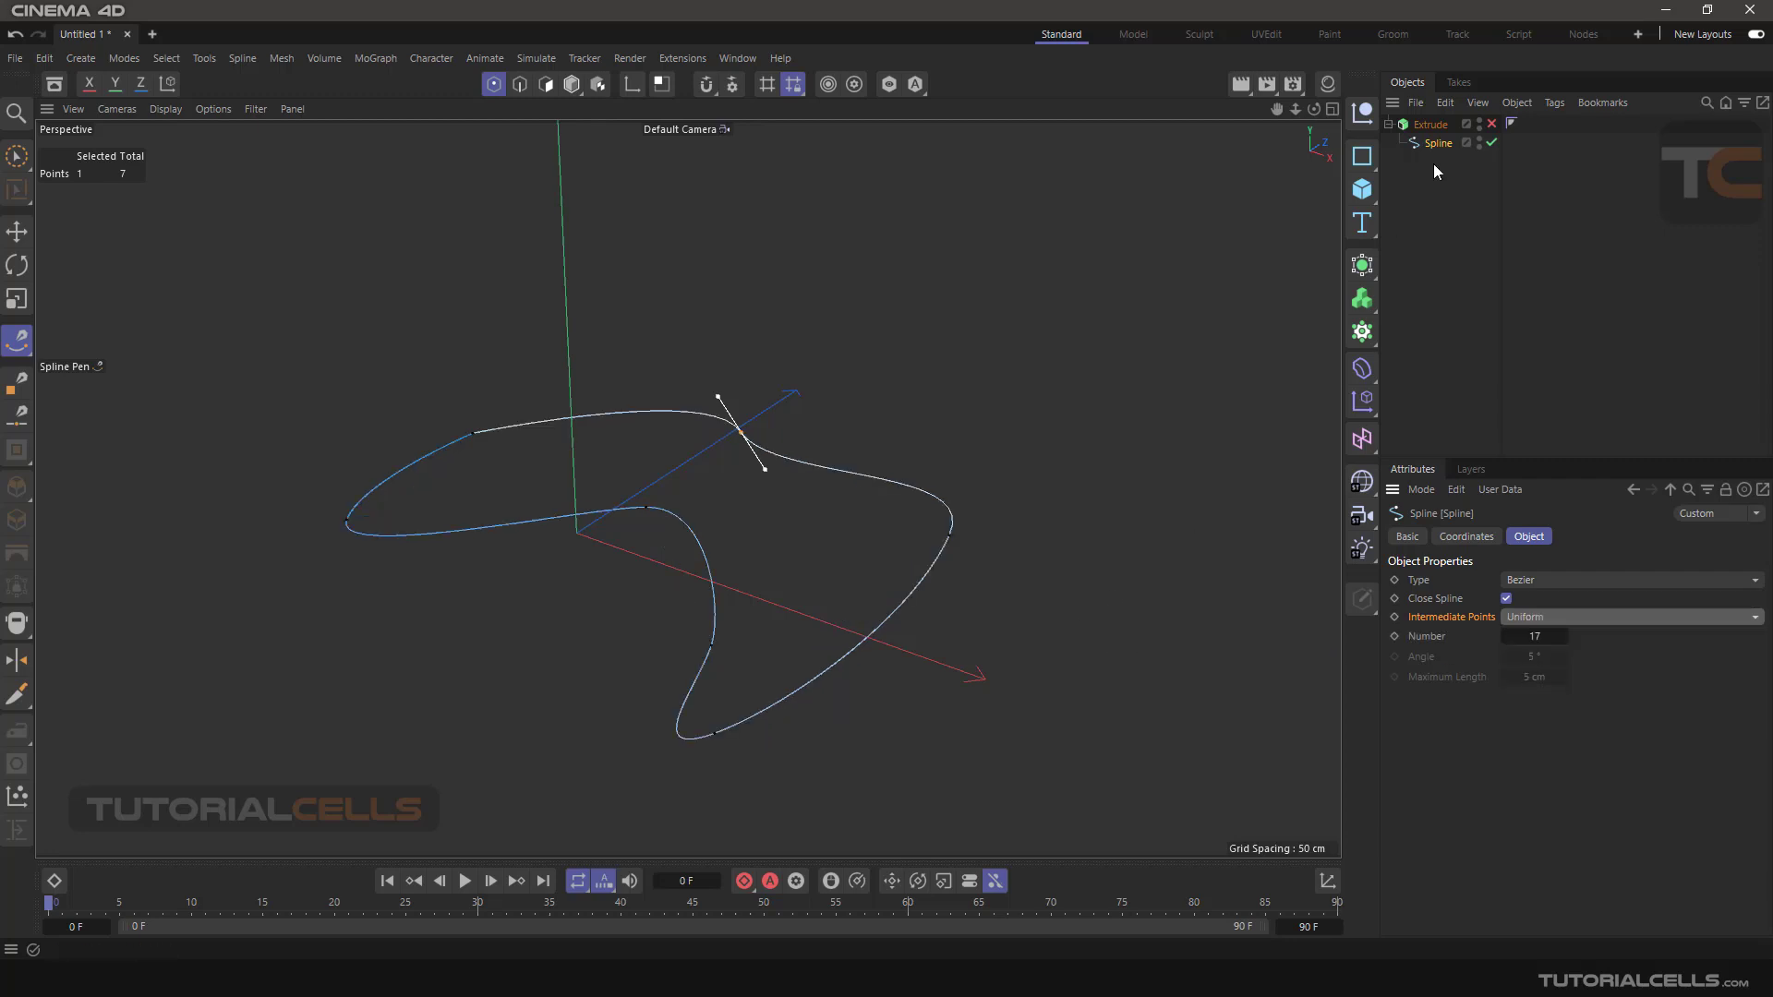
click(1491, 124)
alt+drag(1046, 476, 840, 598)
scroll(777, 674, up, 2)
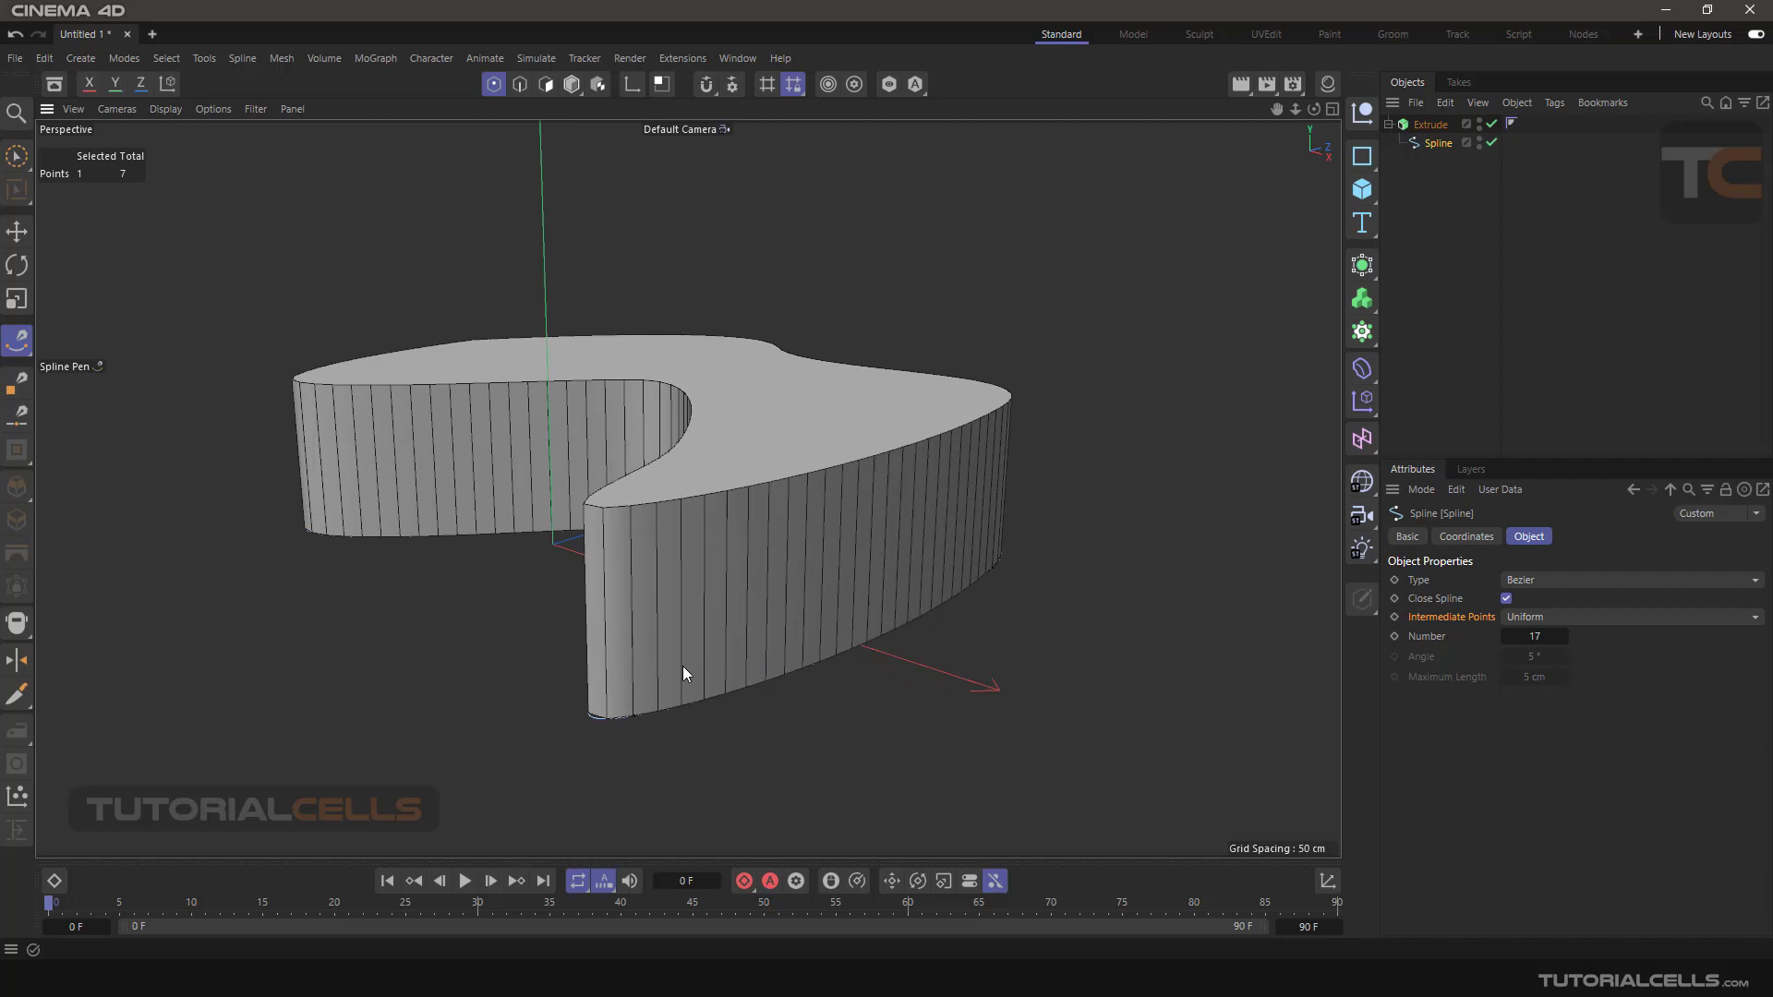
Raise the Uniform intermediate point Number to 40 and view the denser curved walls.
alt+drag(624, 667, 748, 706)
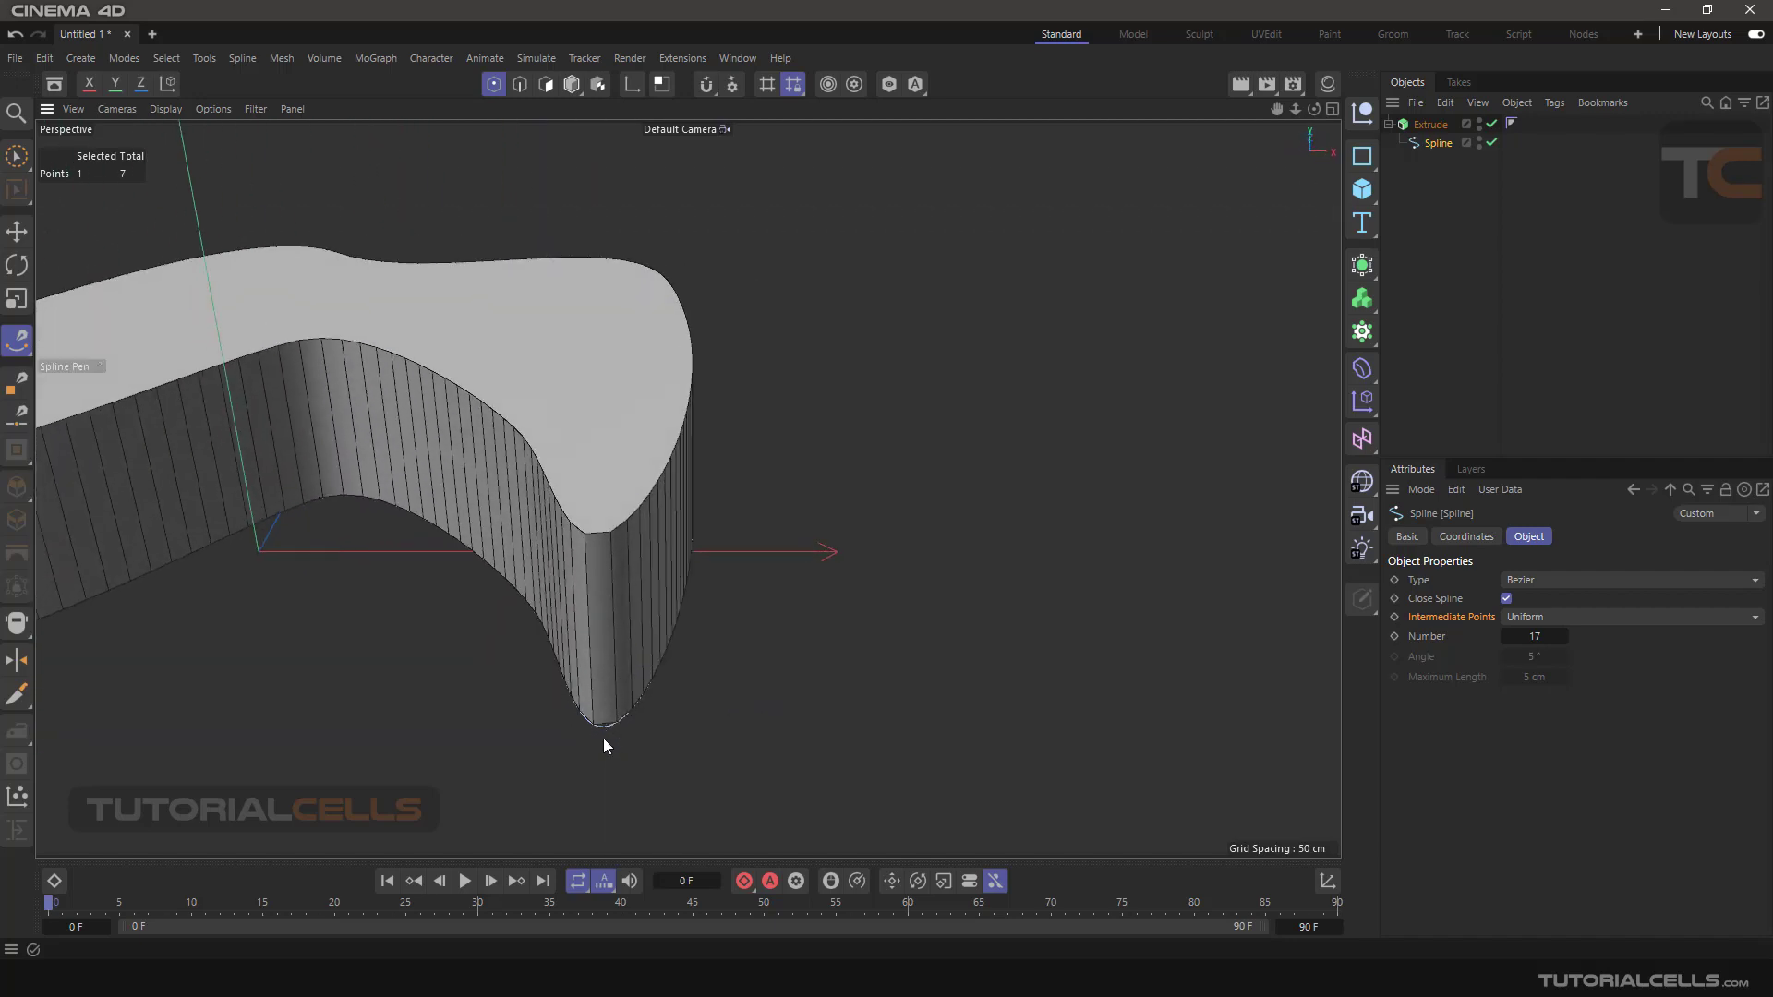
alt+drag(633, 747, 651, 612)
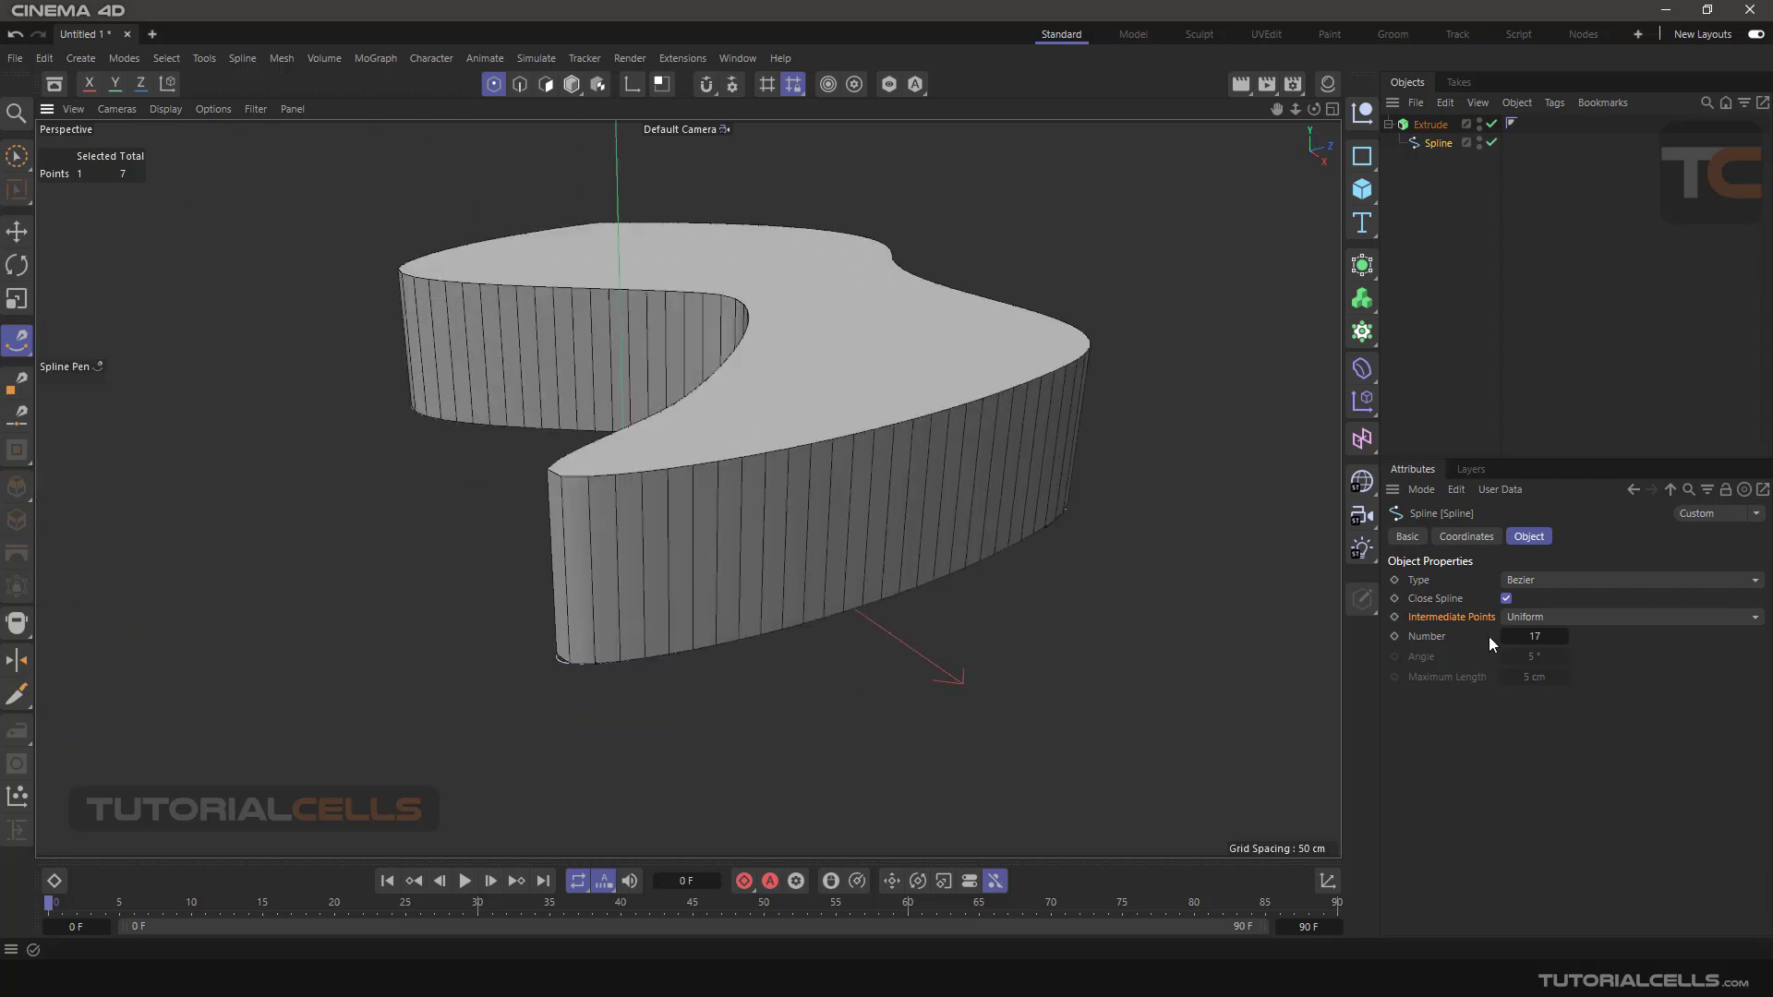
drag(1529, 636, 1611, 636)
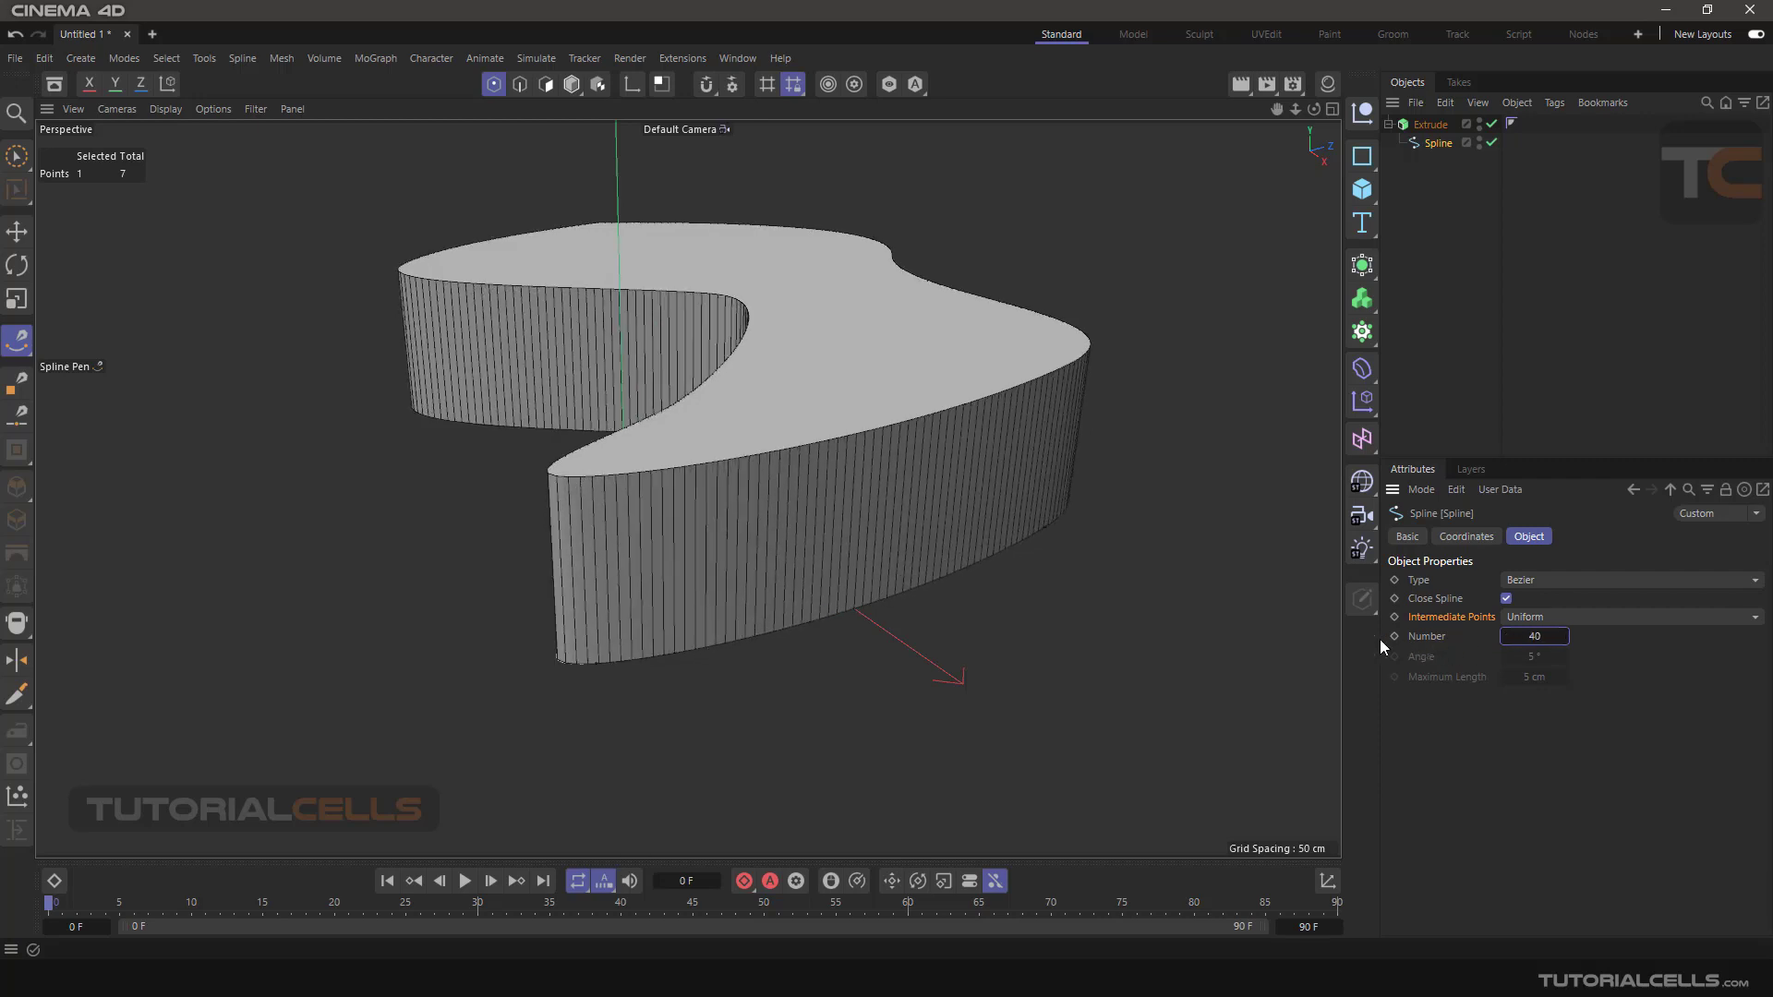
alt+drag(945, 540, 982, 637)
scroll(980, 636, down, 3)
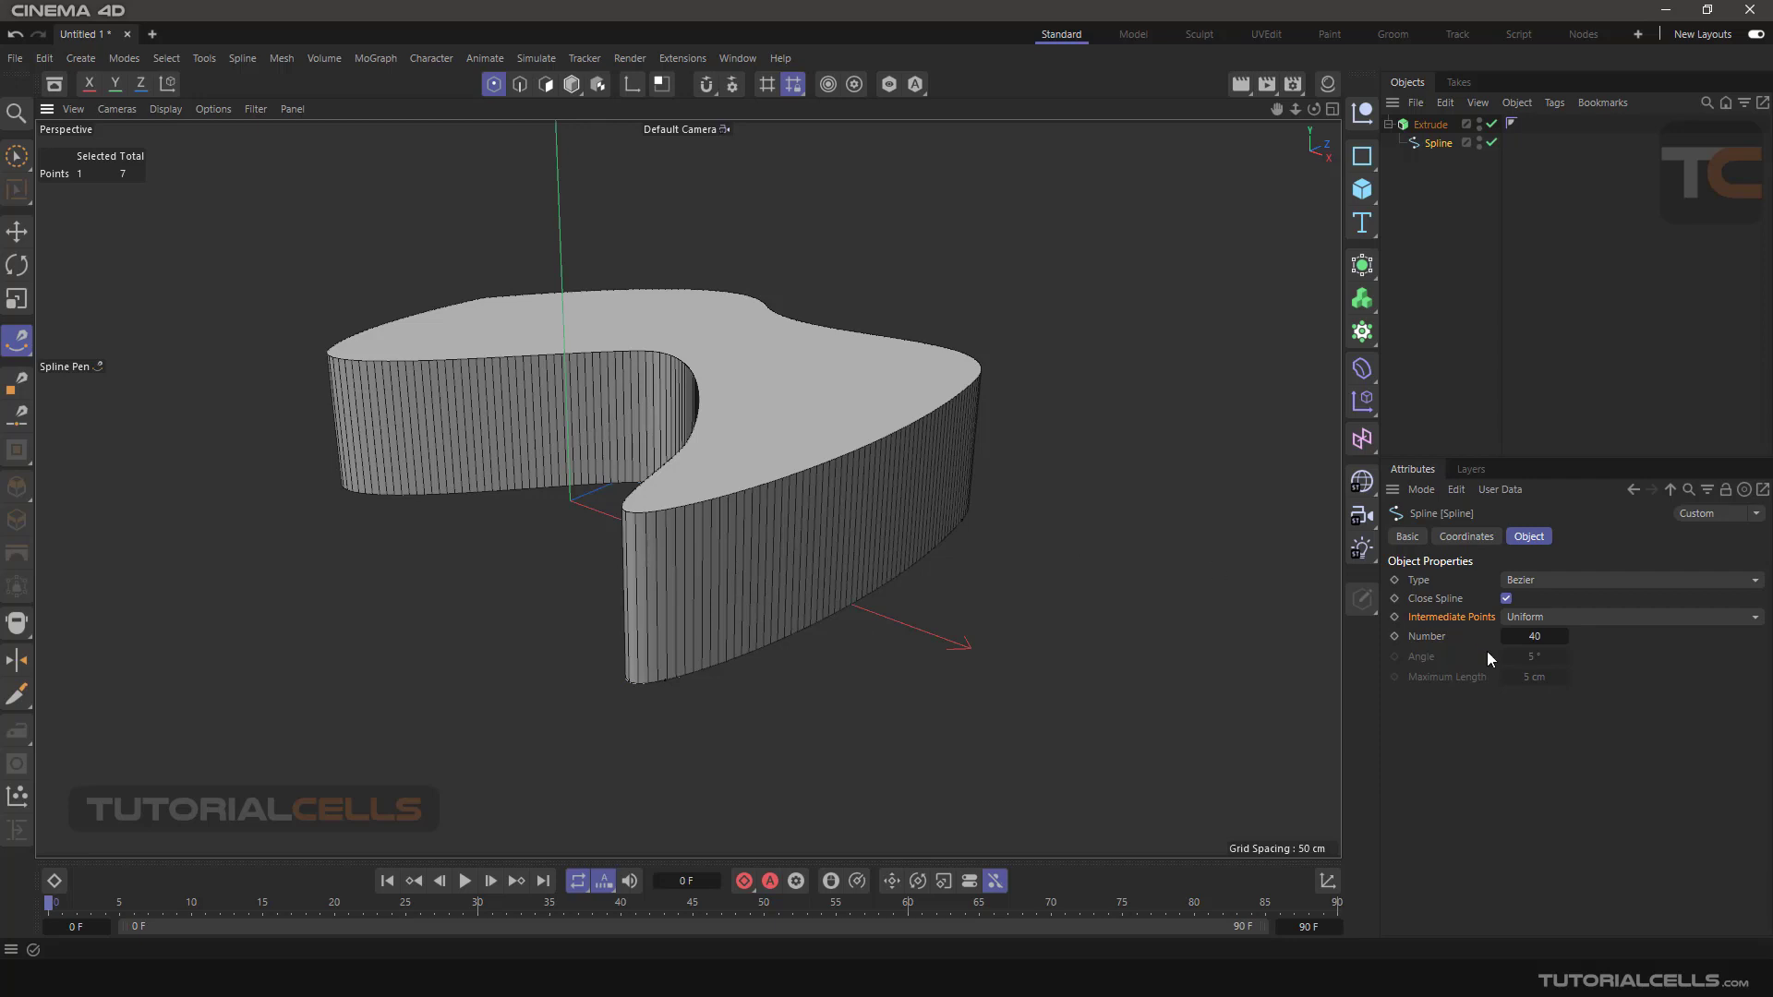
click(1533, 617)
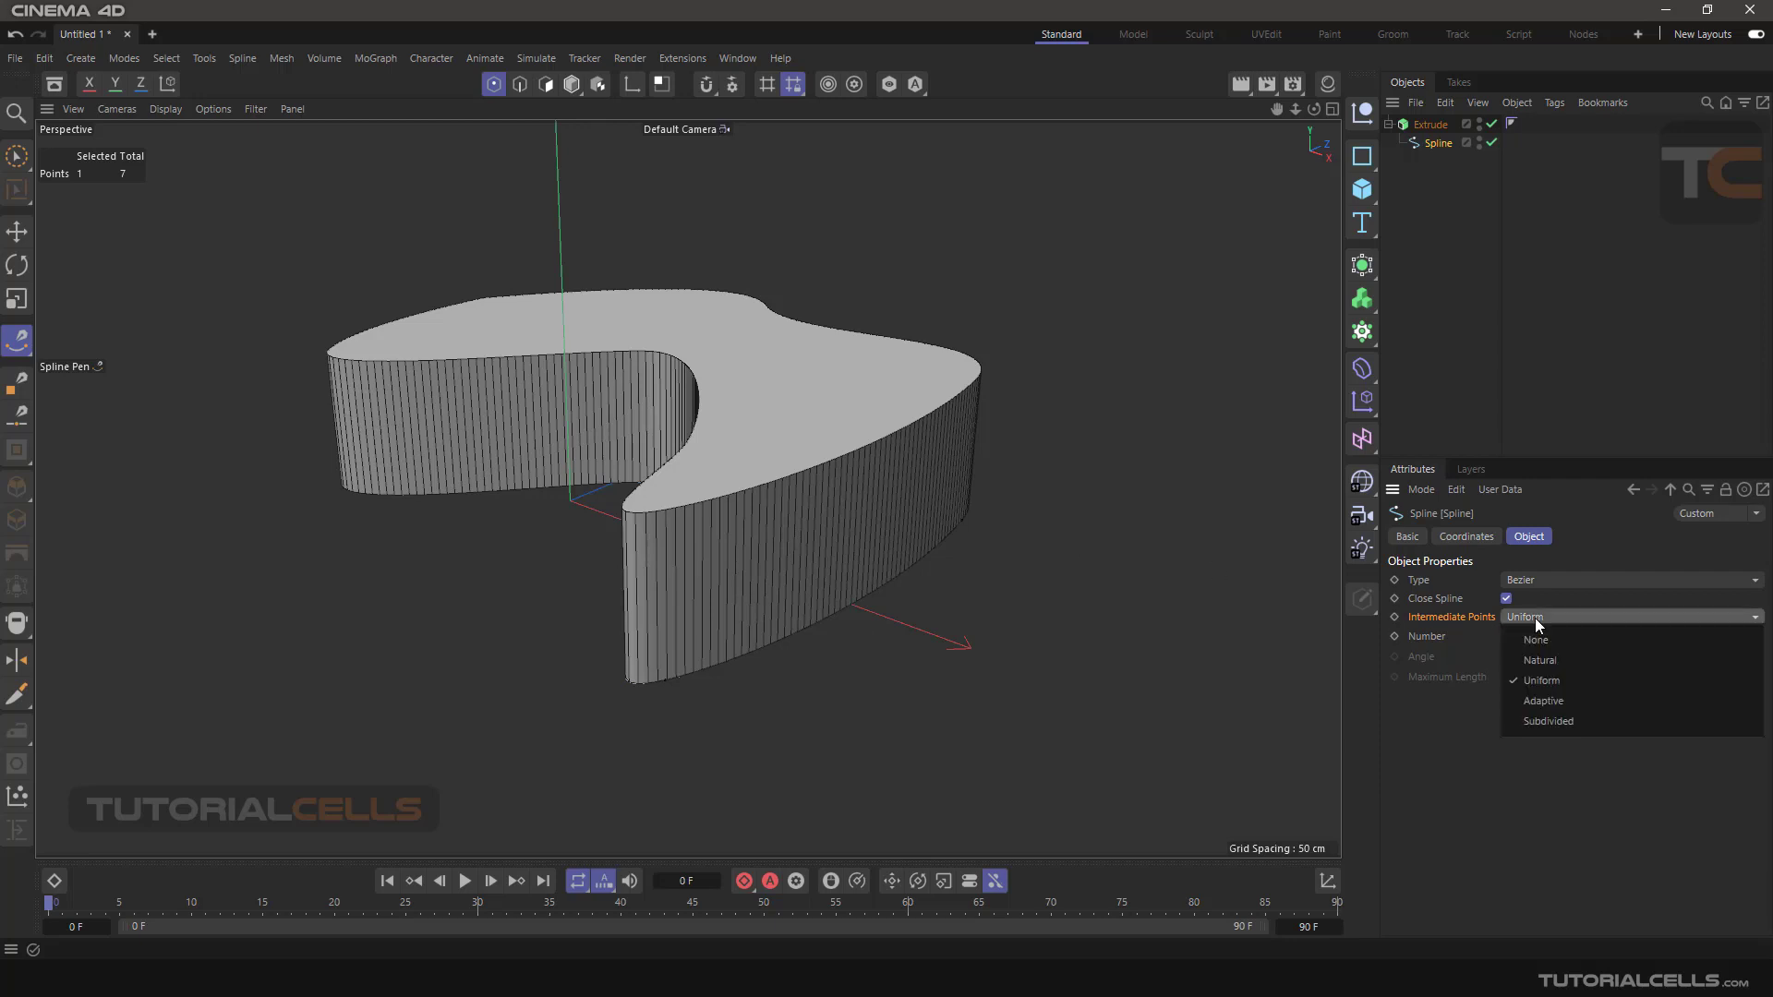
Choose Adaptive intermediate points at 5° and orbit around the slab's curved walls.
click(1532, 701)
alt+drag(800, 554, 800, 518)
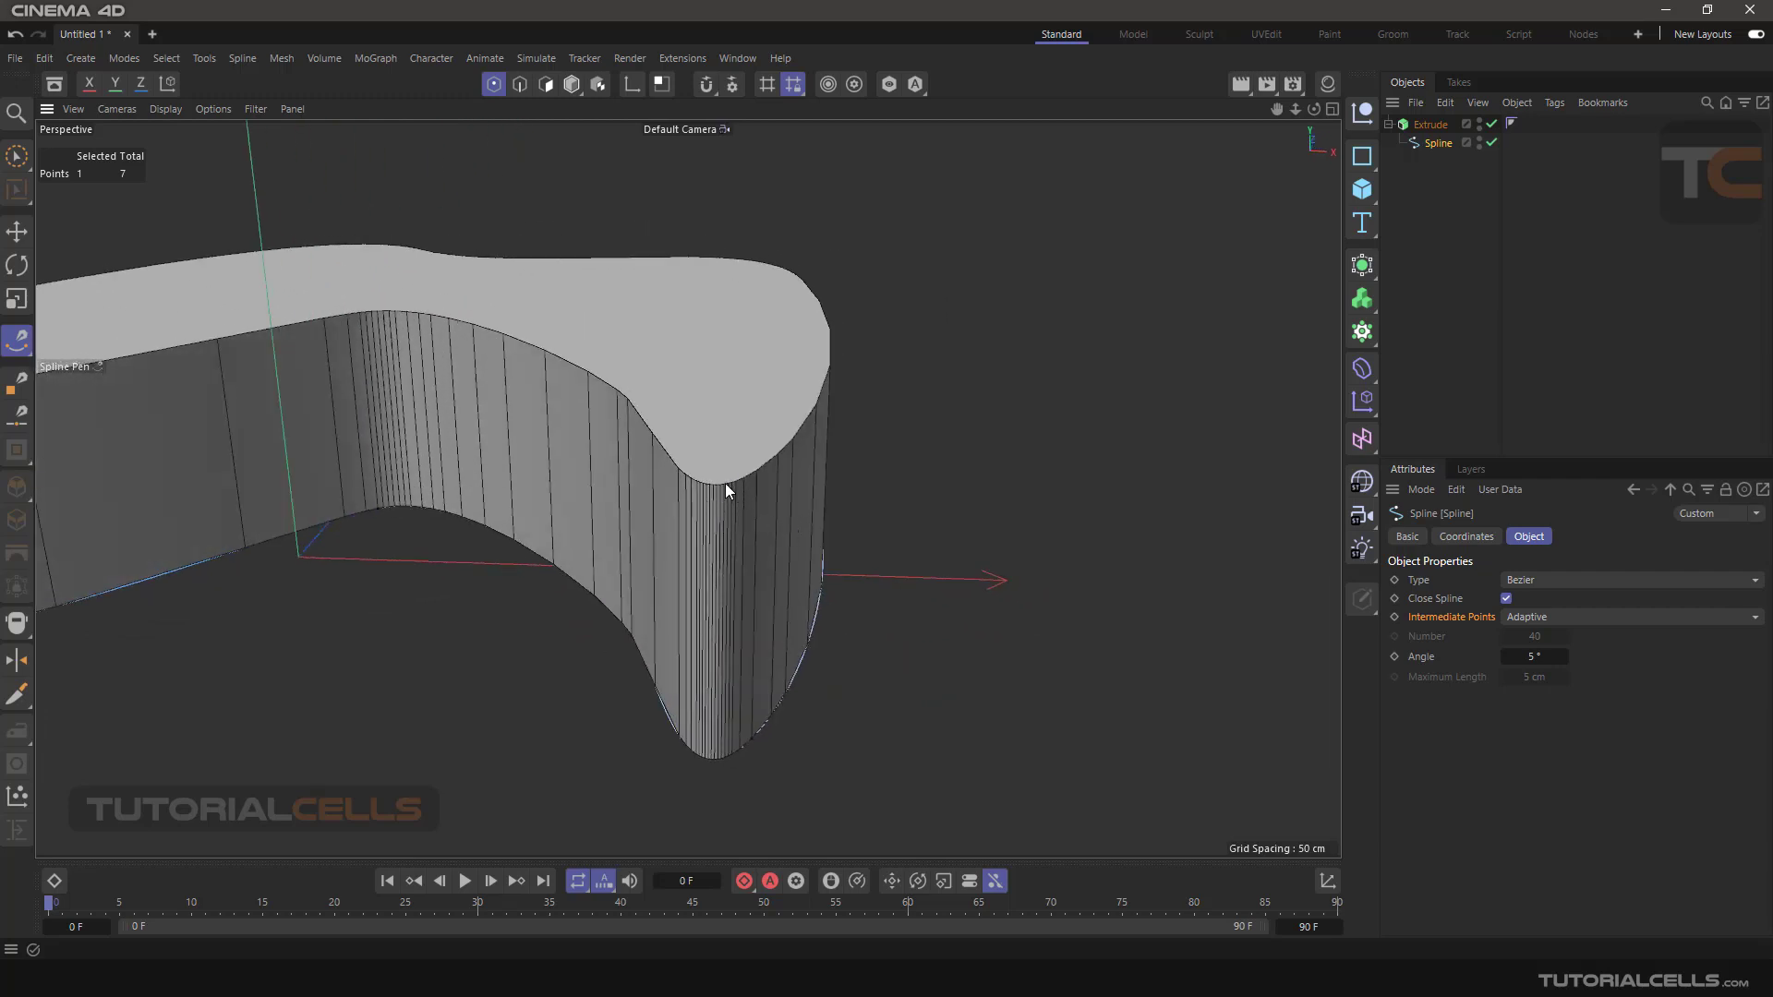
scroll(728, 488, up, 6)
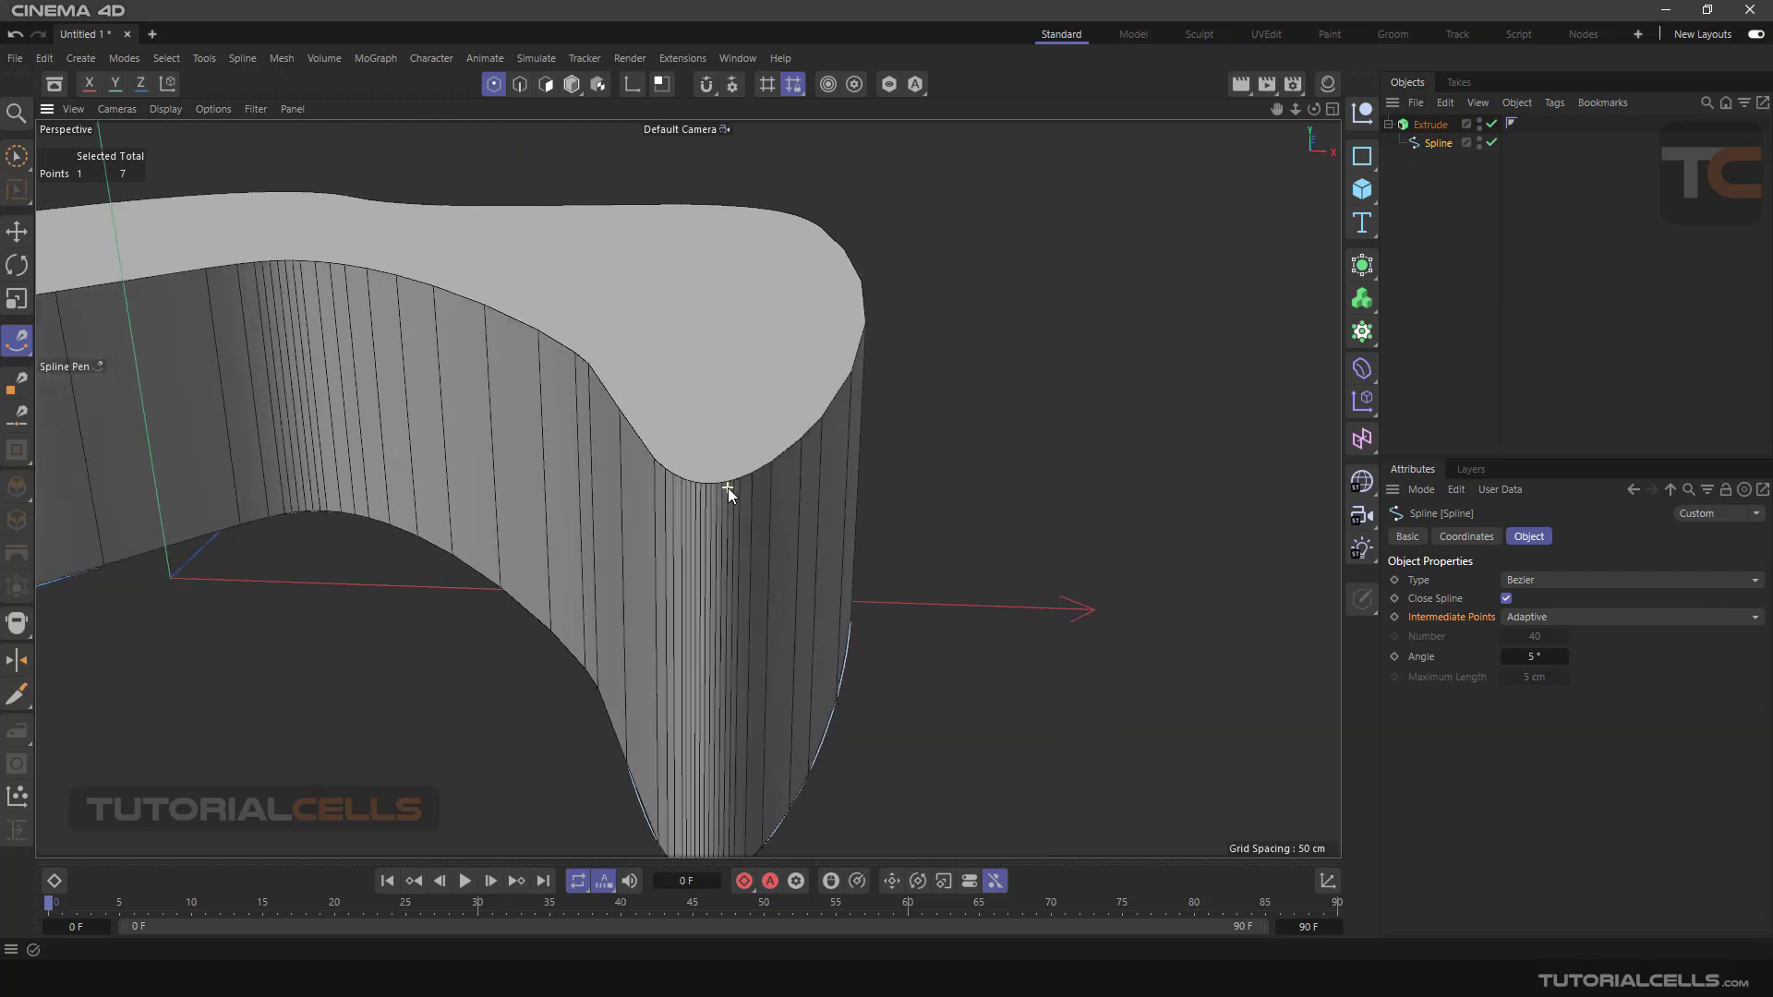
alt+drag(686, 528, 803, 438)
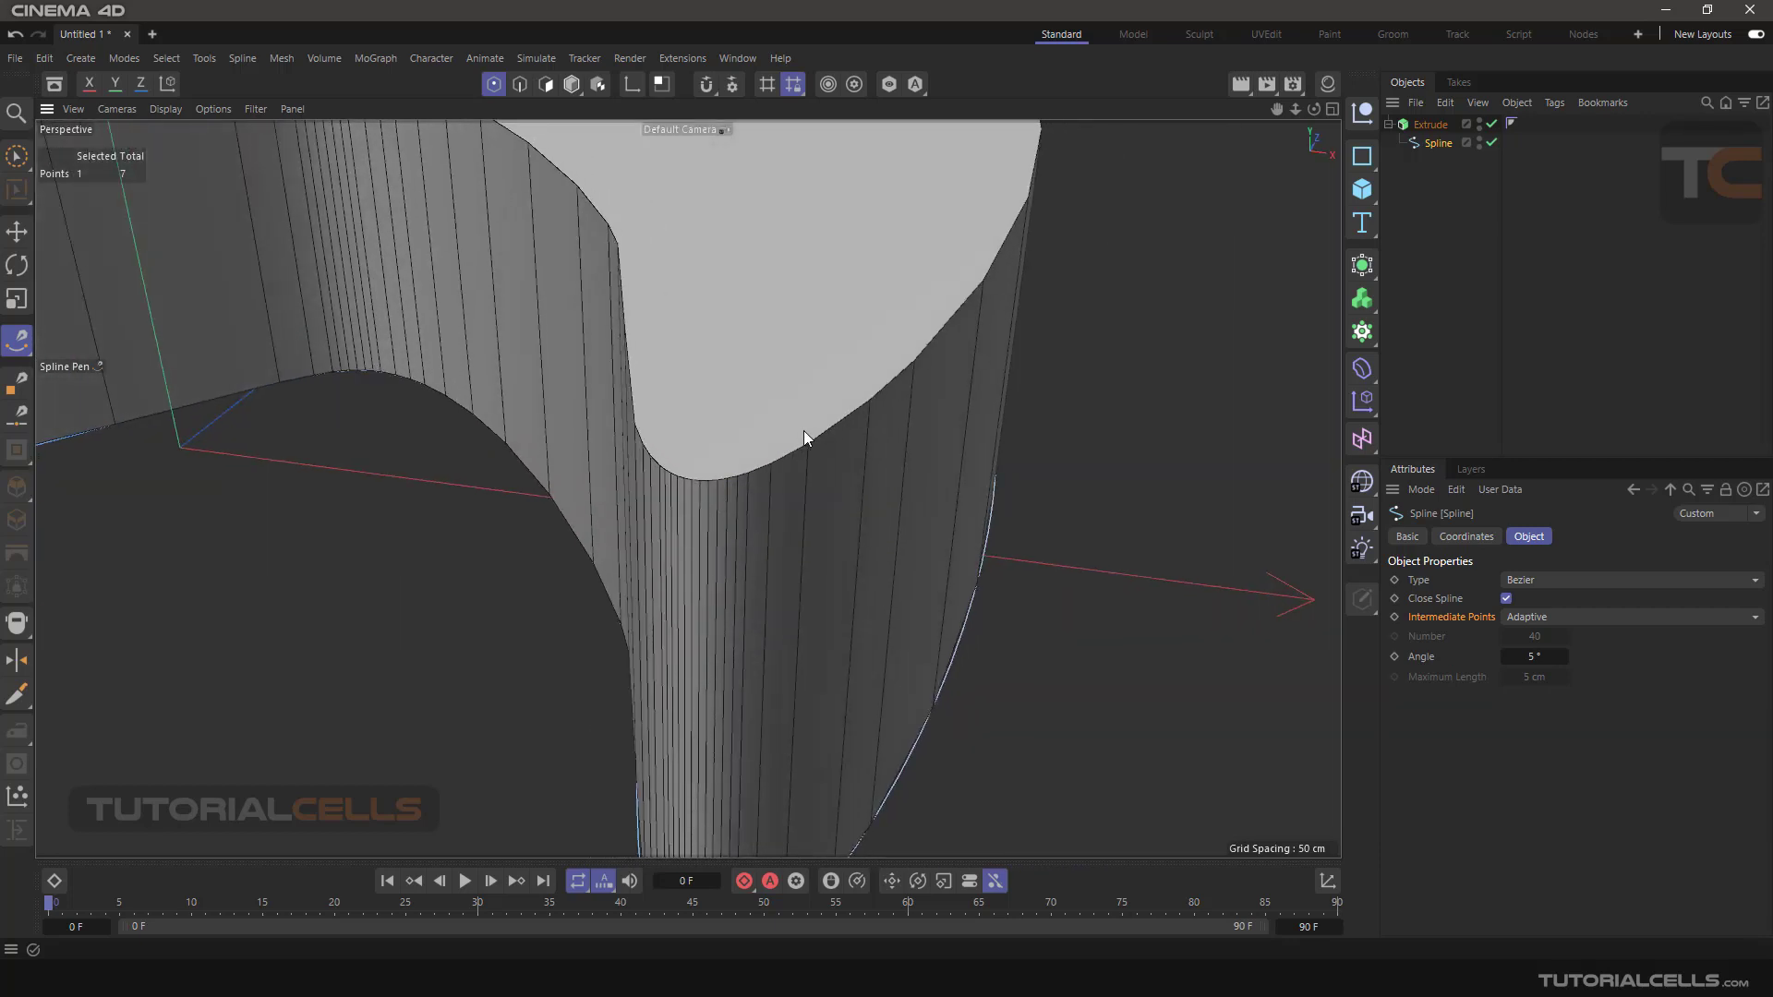
alt+drag(697, 484, 695, 525)
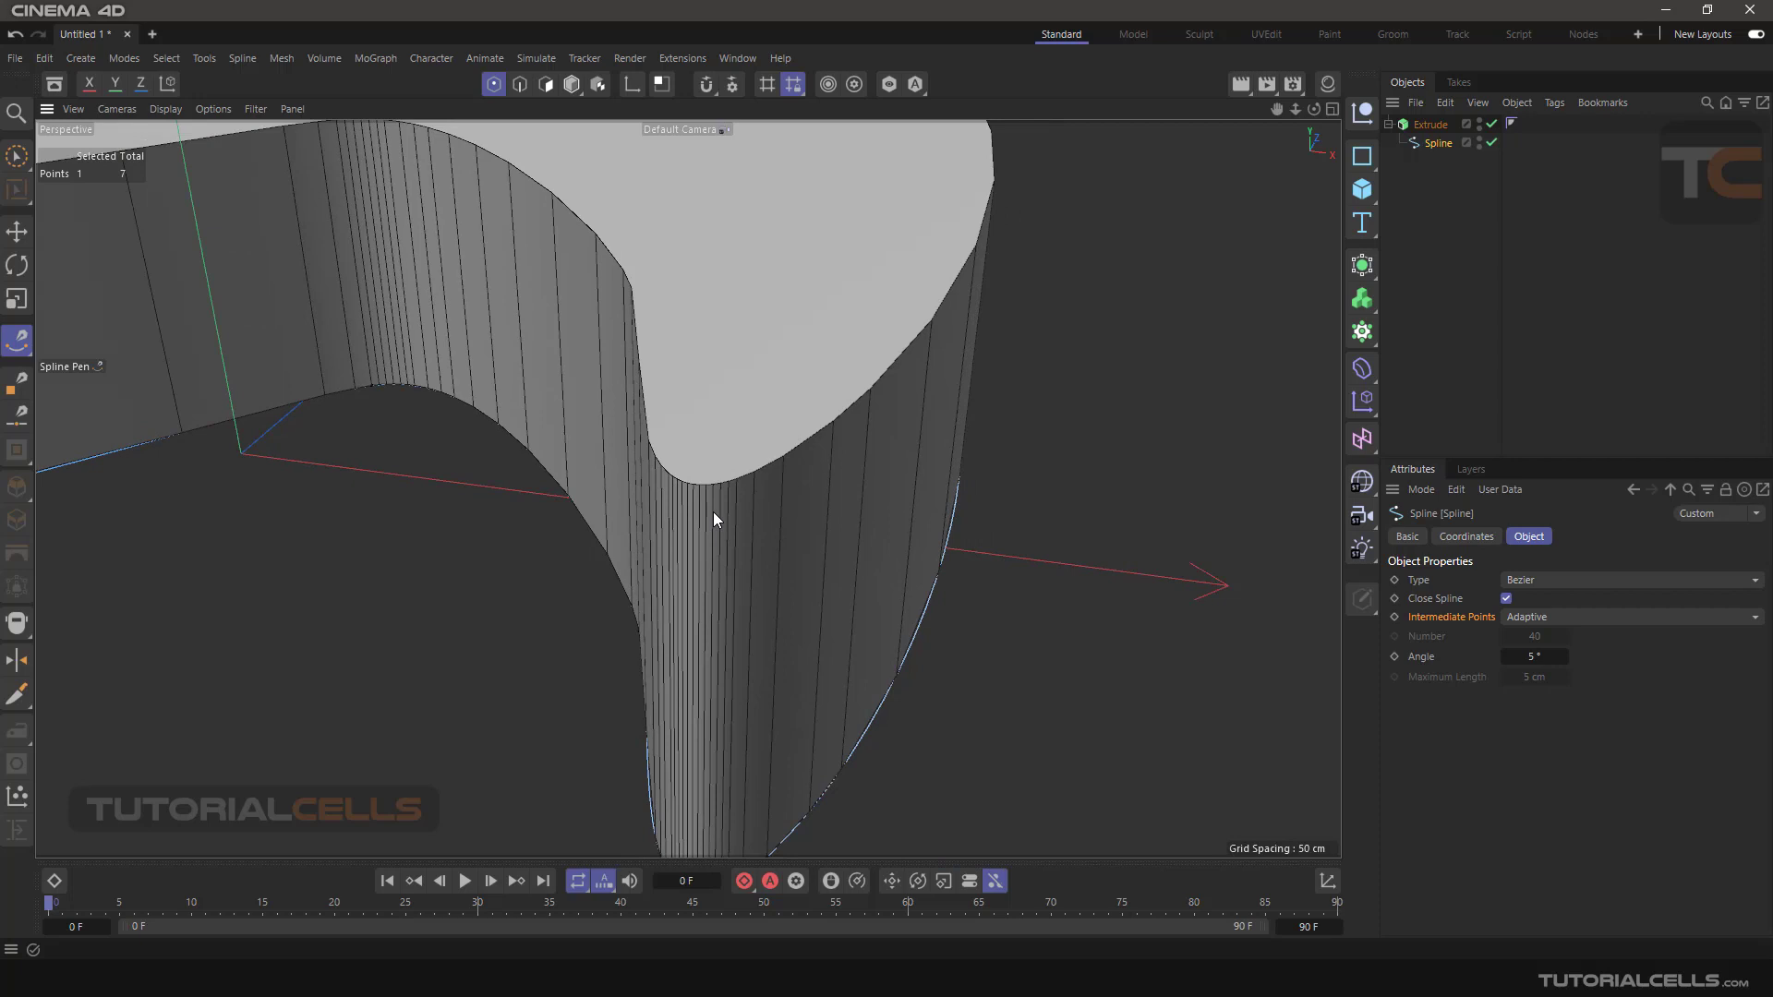
alt+drag(732, 561, 689, 709)
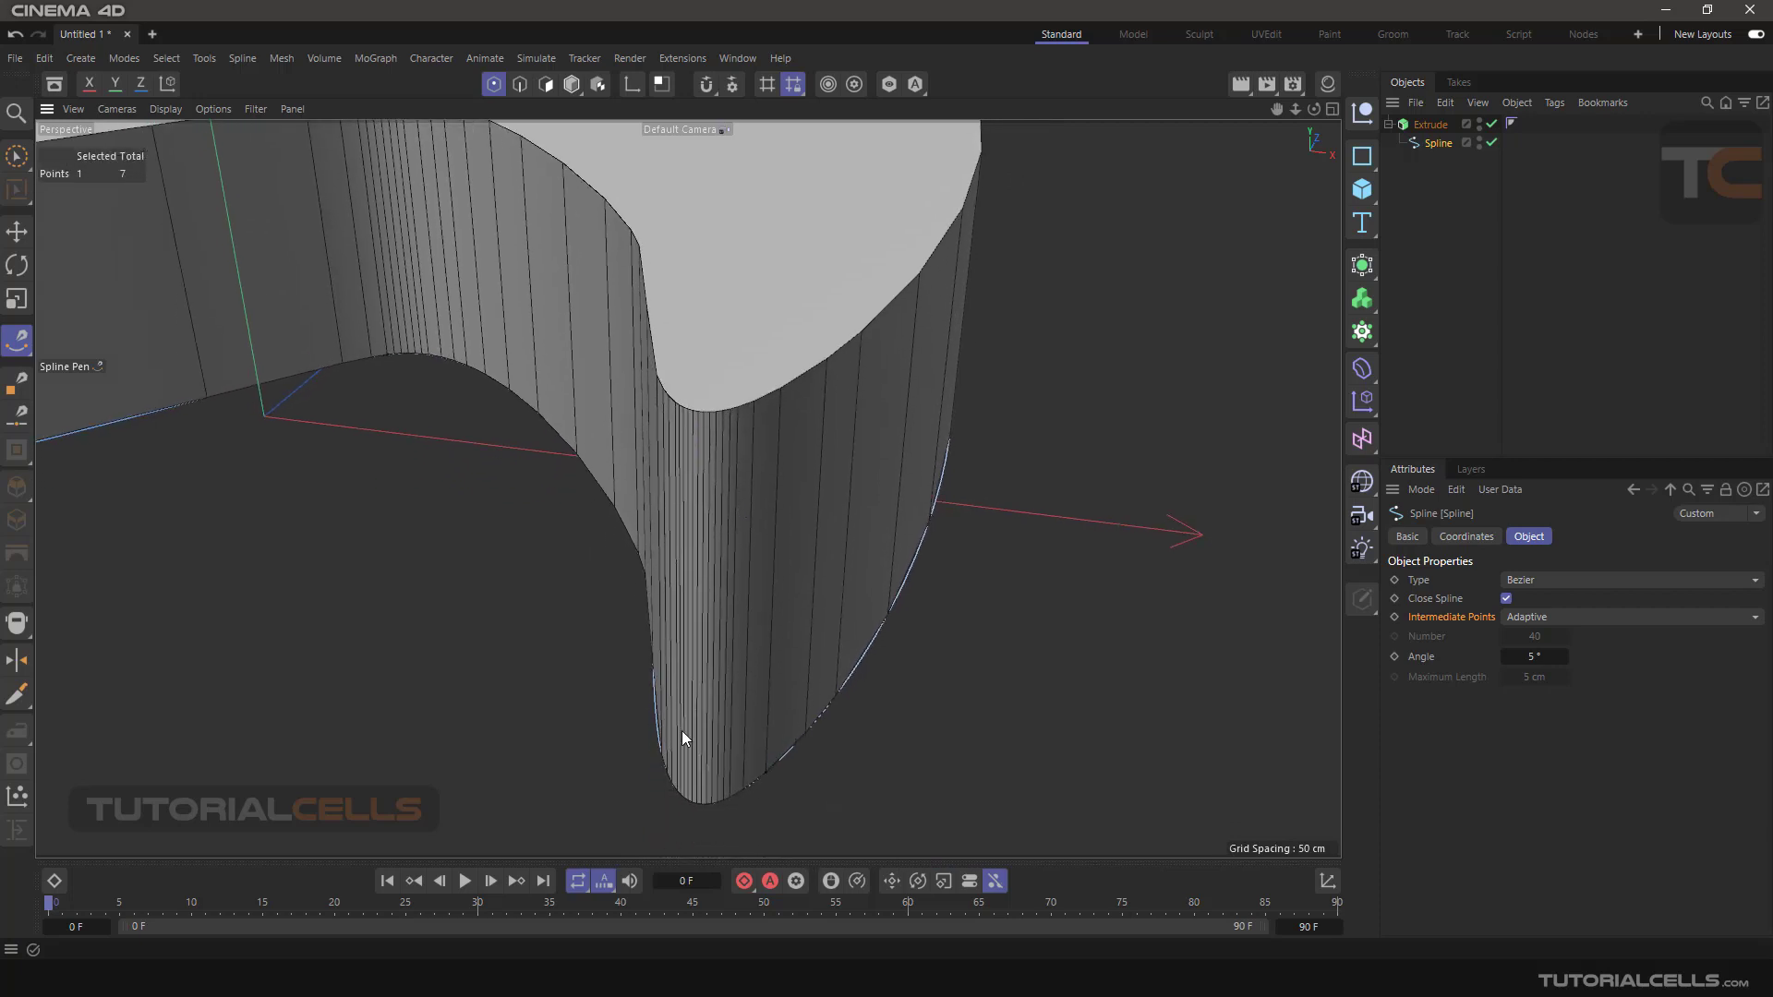
alt+drag(705, 809, 492, 531)
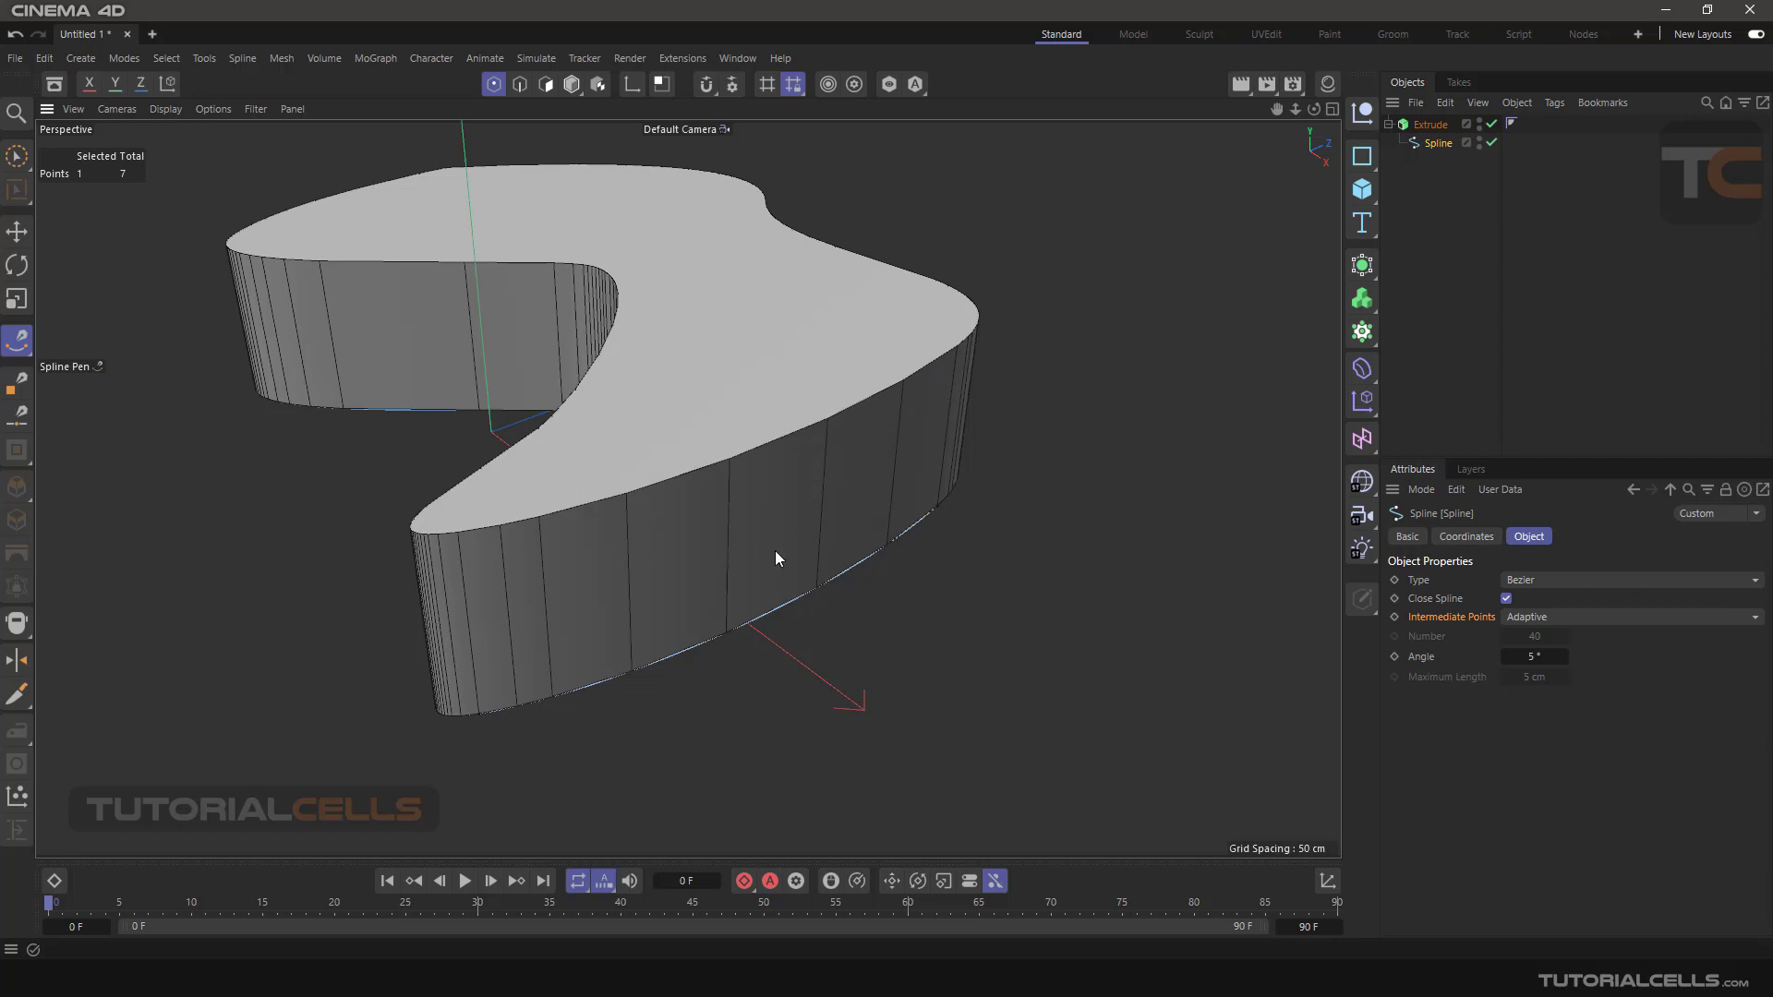
mouse_move(969, 580)
alt+mouse_down()
mouse_move(934, 611)
mouse_move(956, 540)
mouse_move(988, 552)
mouse_move(940, 589)
mouse_move(955, 599)
alt+mouse_up()
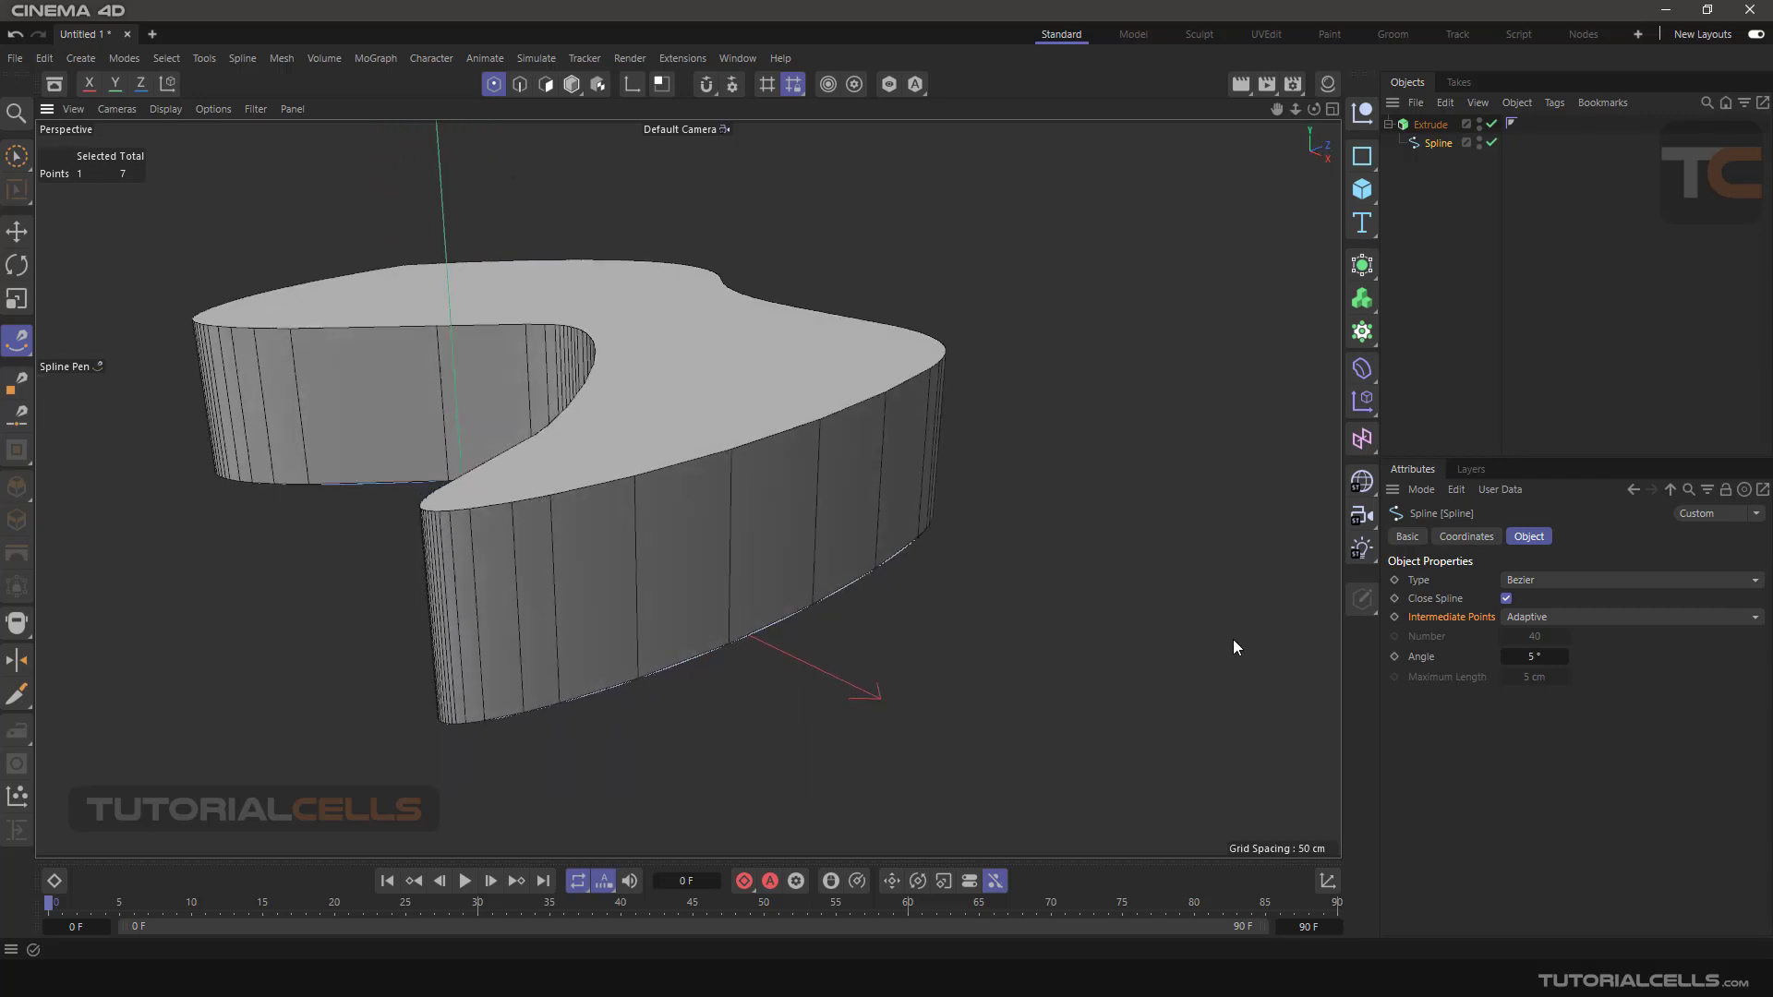
Lower the Adaptive angle to 1°, then switch intermediate points to Subdivided.
click(1506, 659)
click(1506, 658)
click(1506, 658)
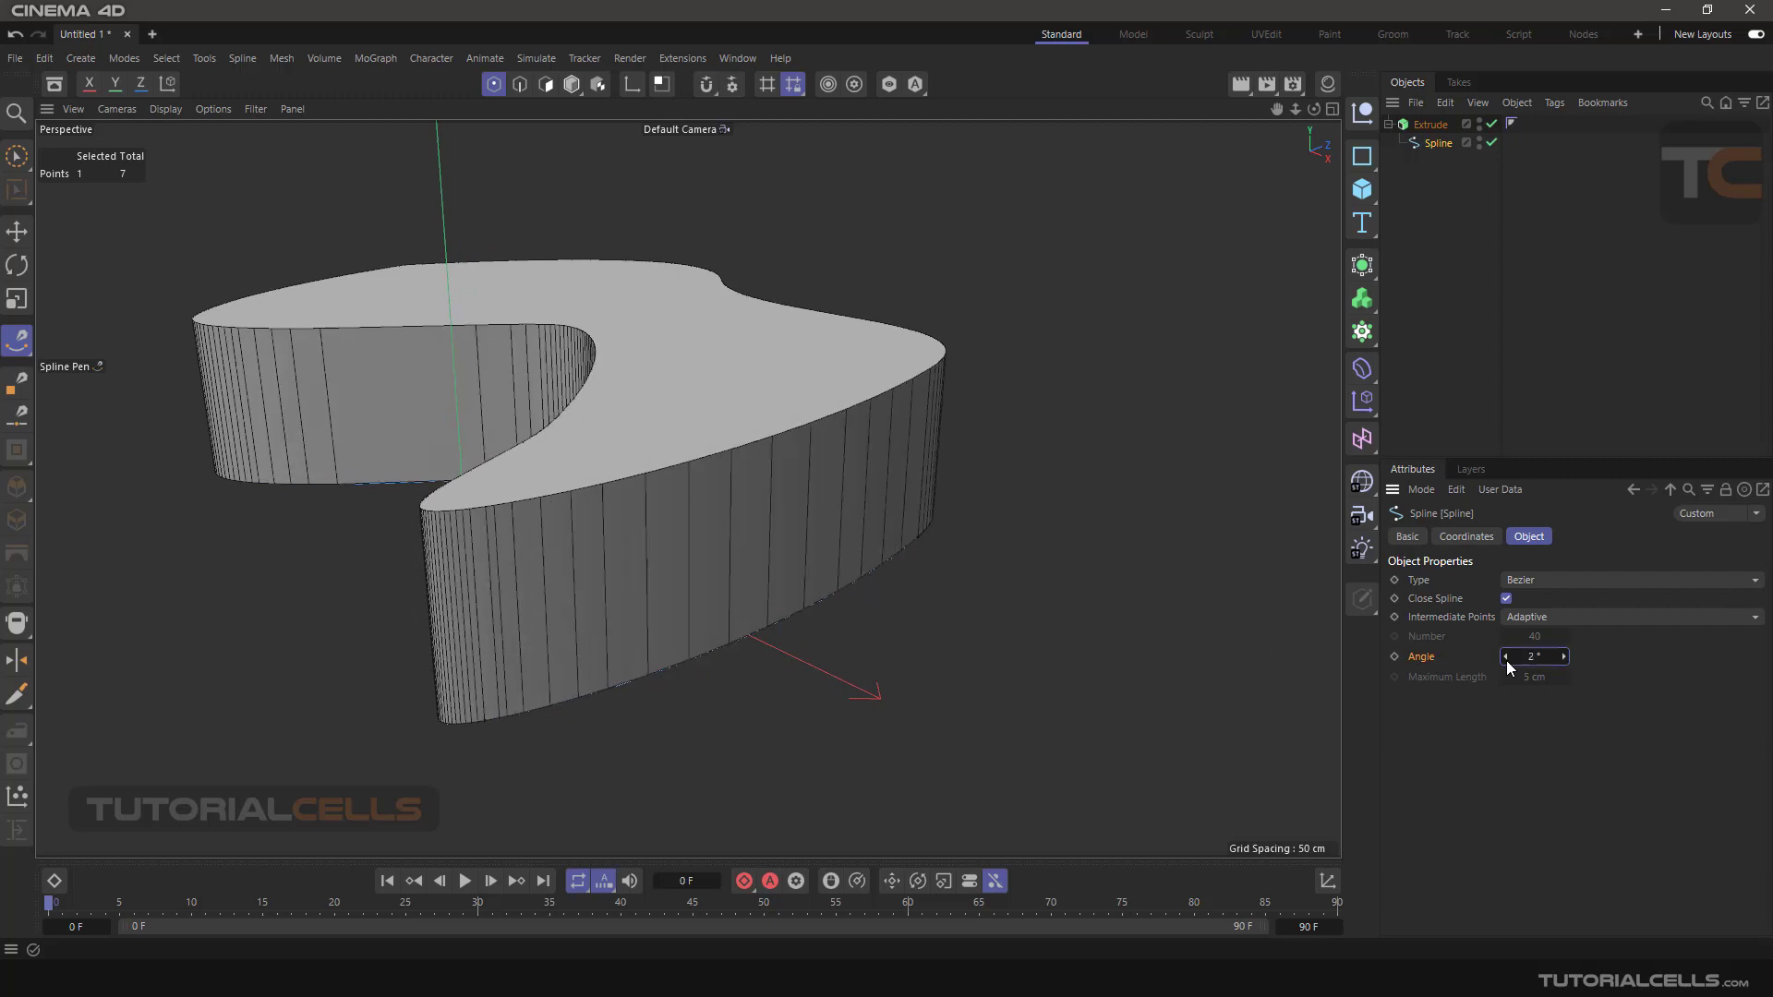
click(1506, 658)
click(1560, 617)
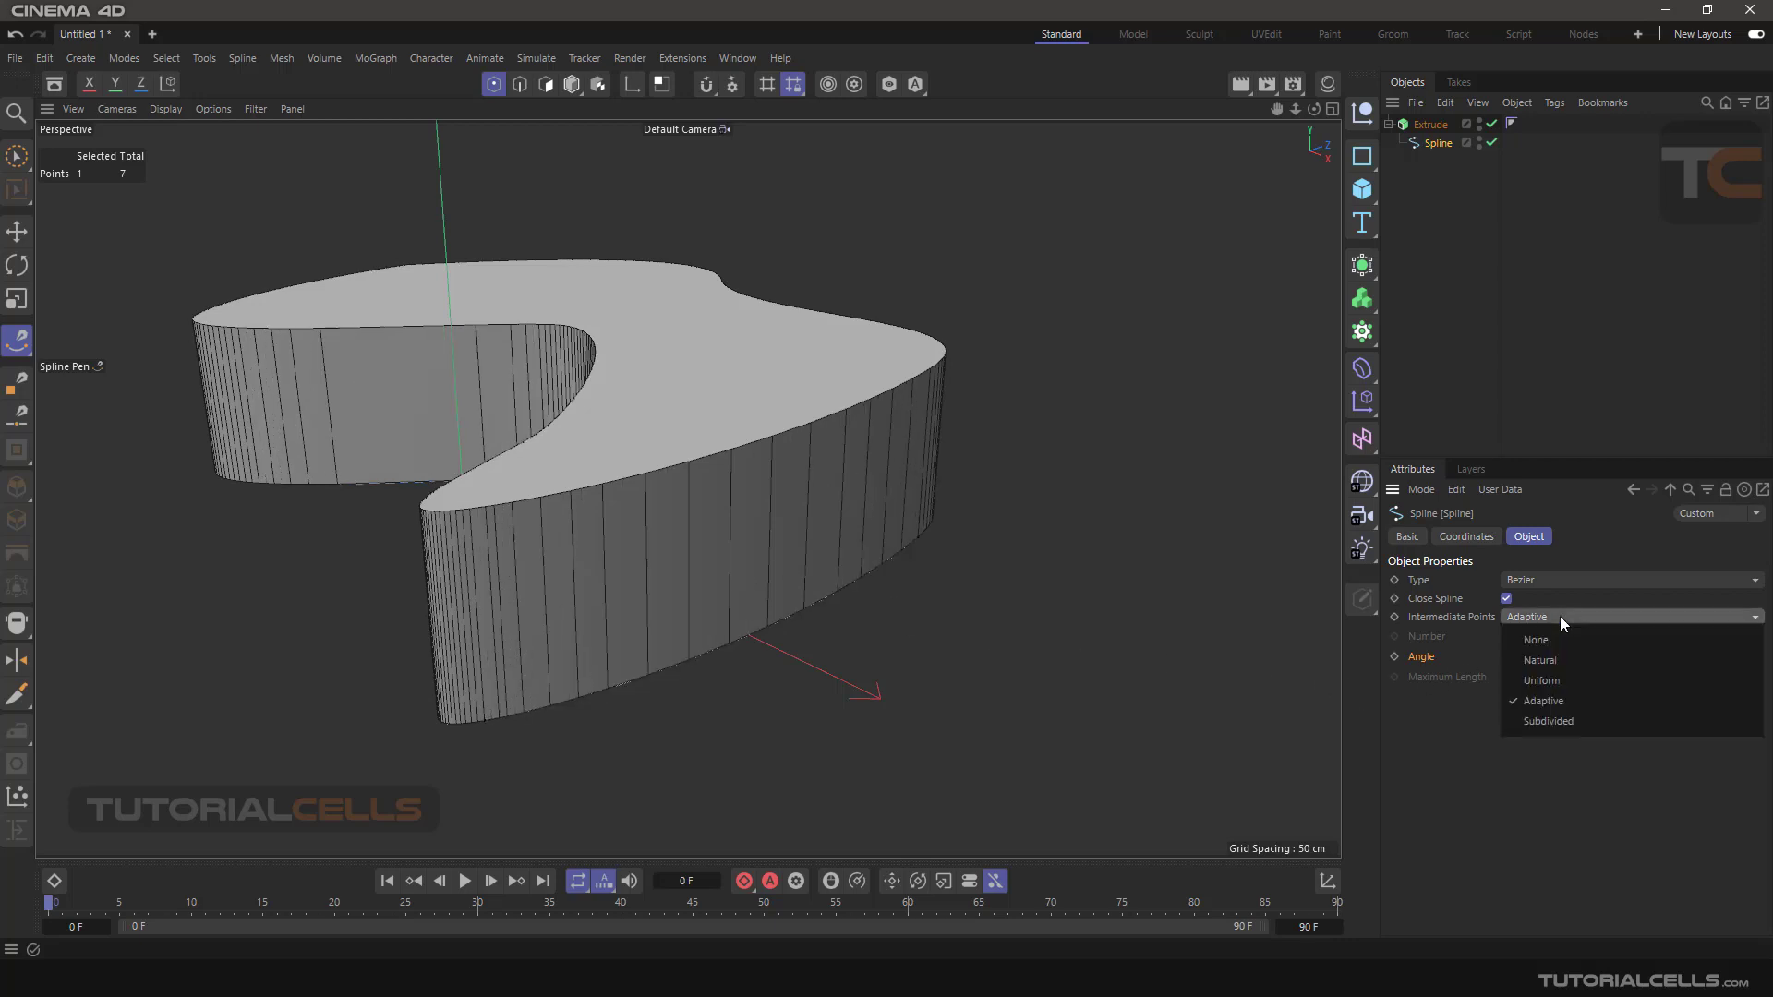
click(1548, 721)
alt+drag(635, 562, 857, 619)
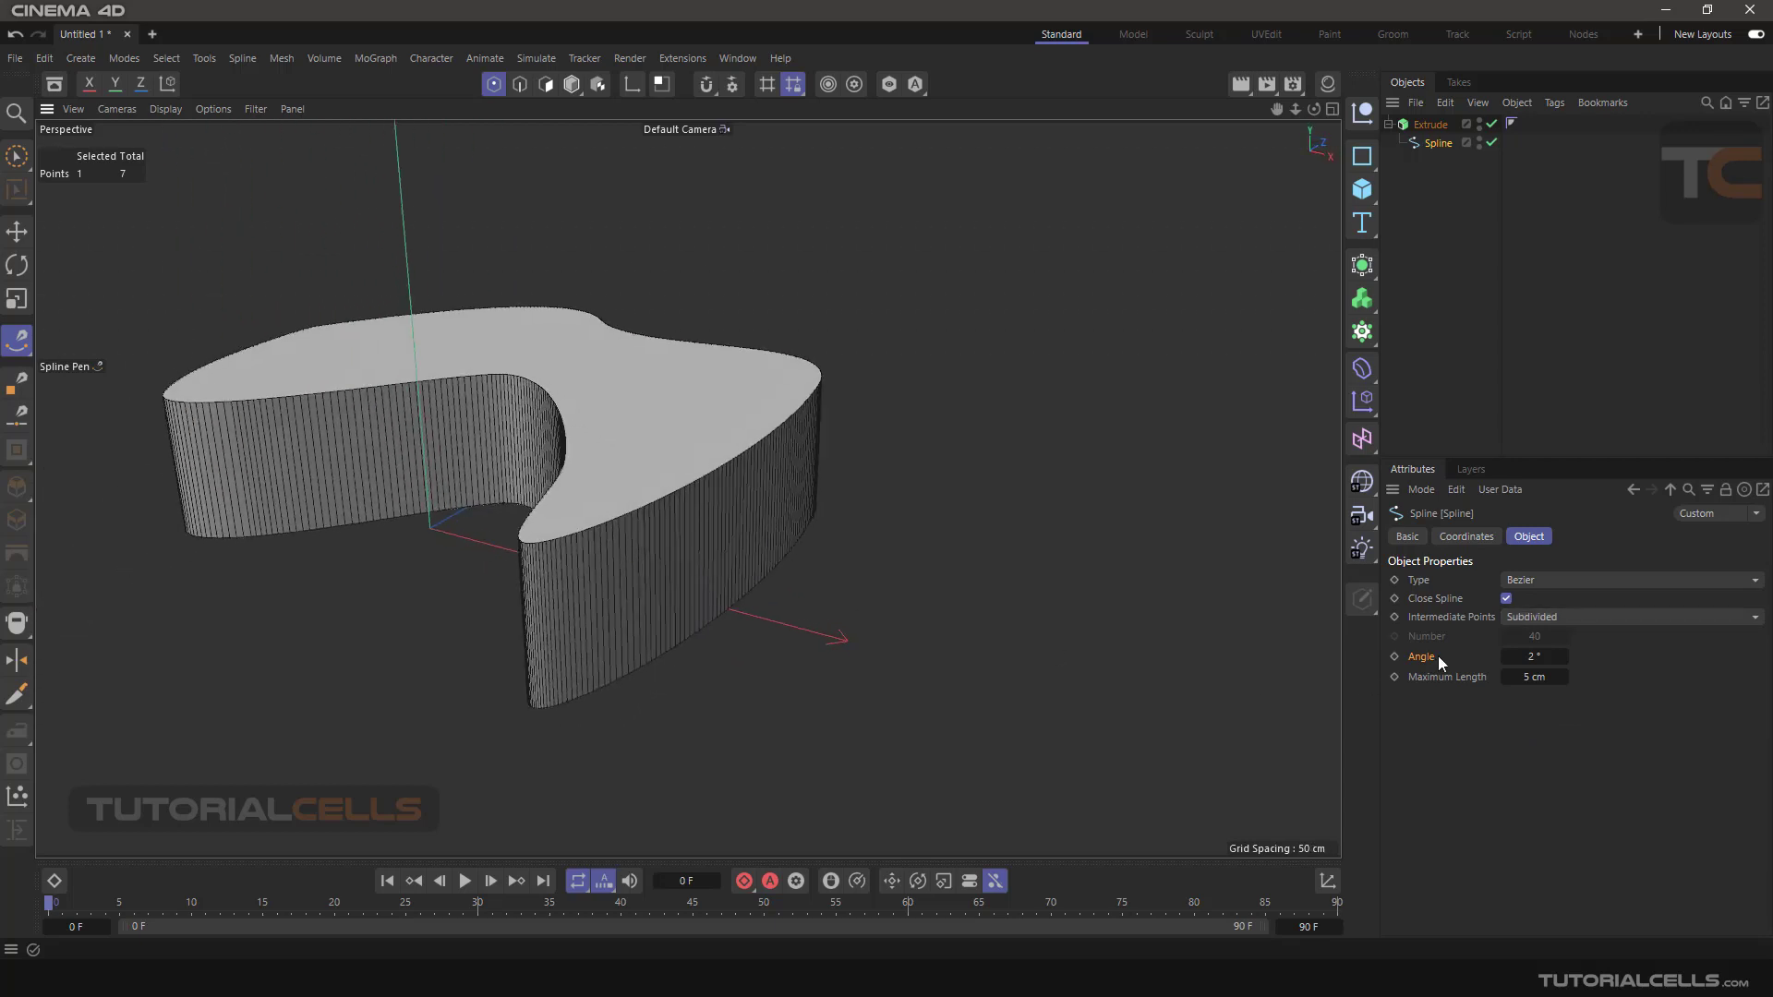
Set the Subdivided angle to 1° and Maximum Length to 2 cm.
click(1506, 657)
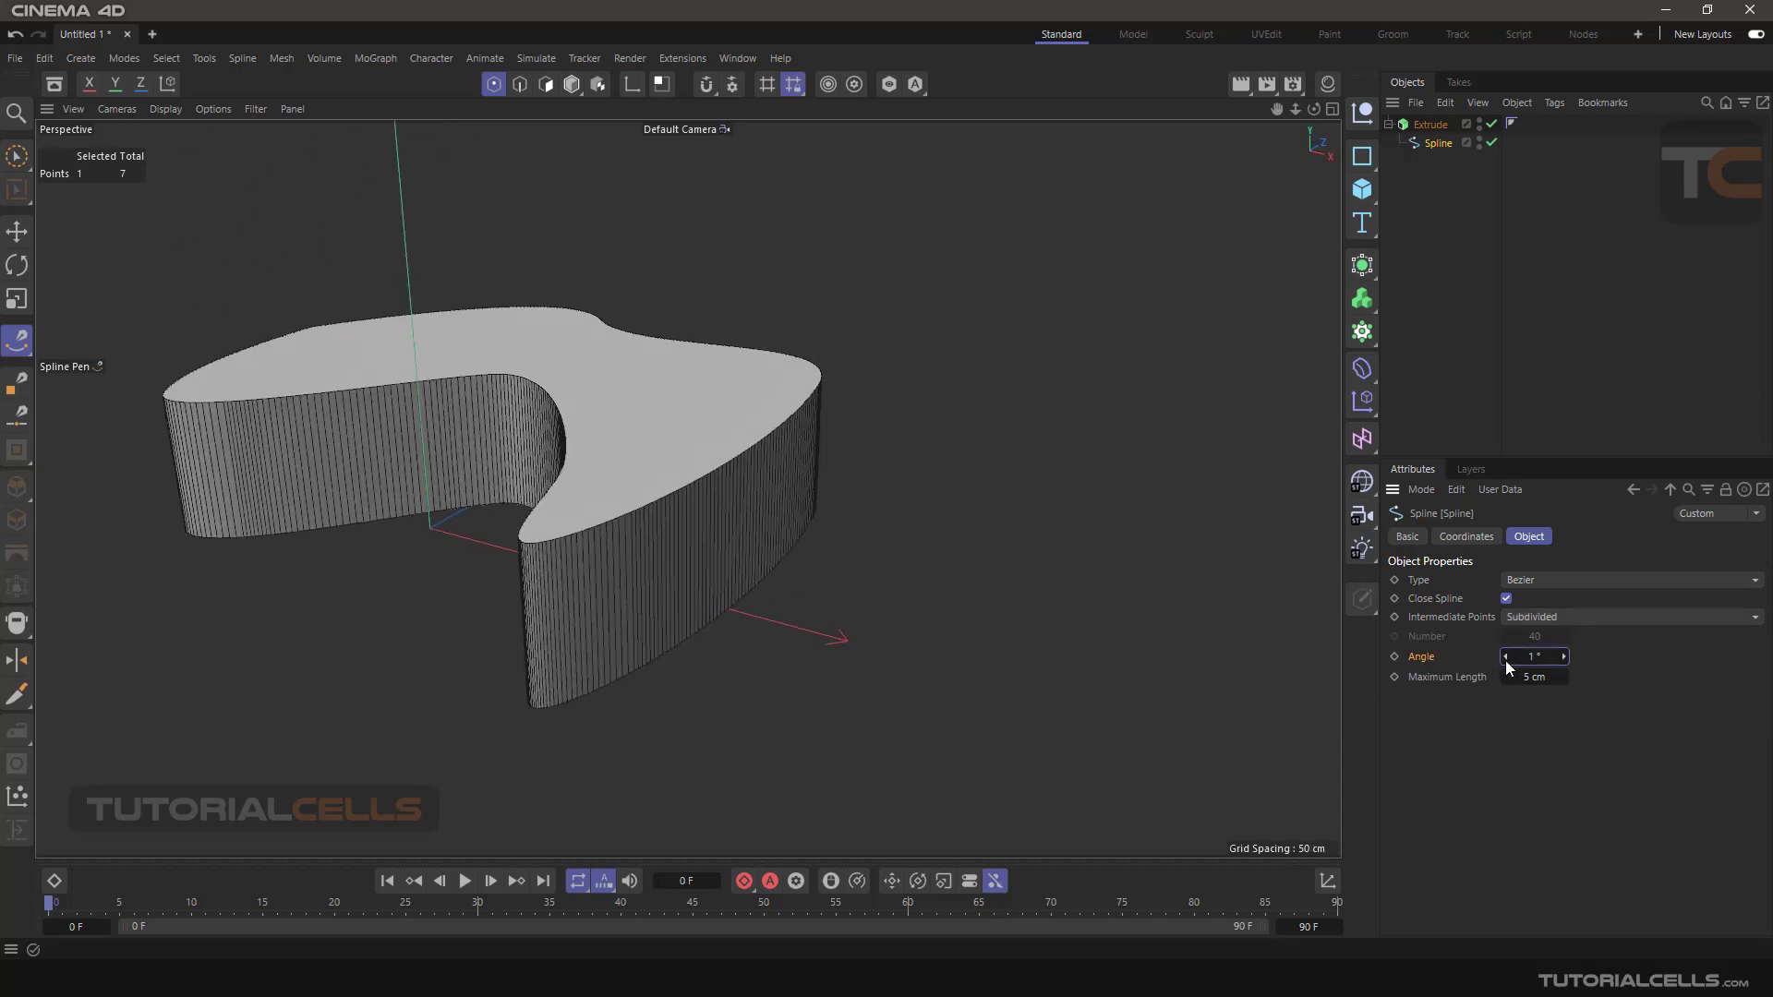
scroll(572, 565, up, 10)
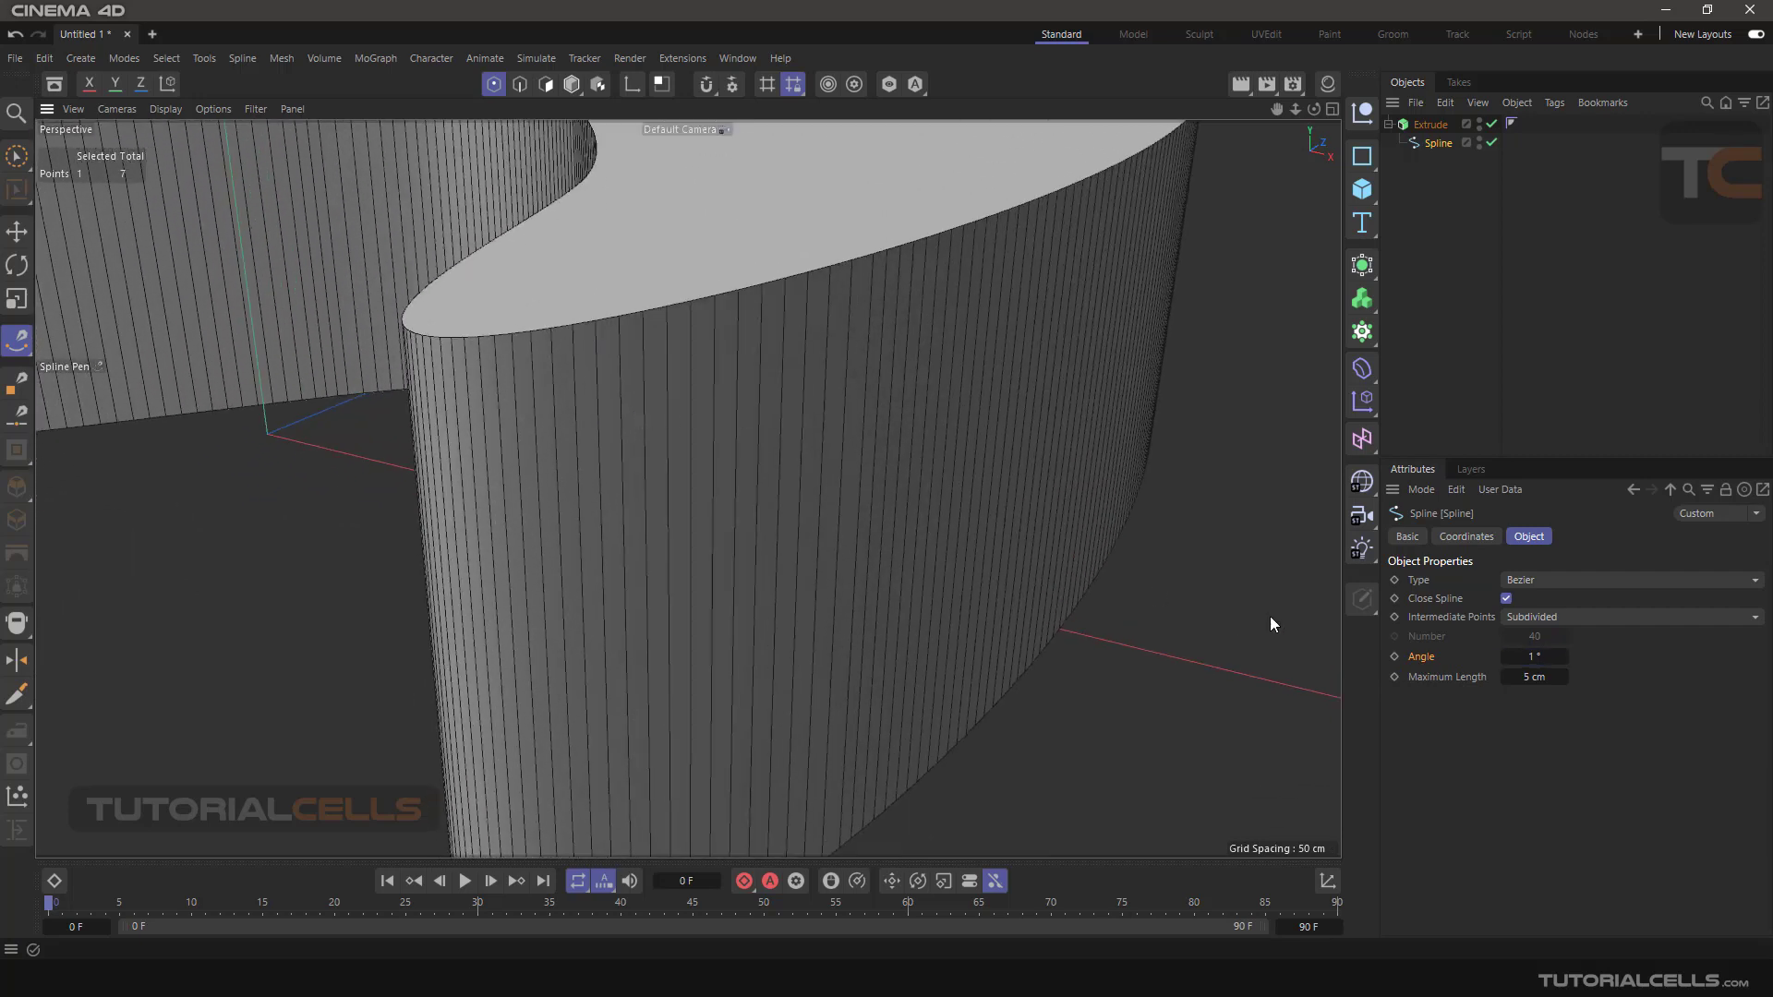
click(1506, 677)
click(1506, 677)
click(1506, 677)
scroll(761, 500, down, 4)
scroll(761, 500, down, 4)
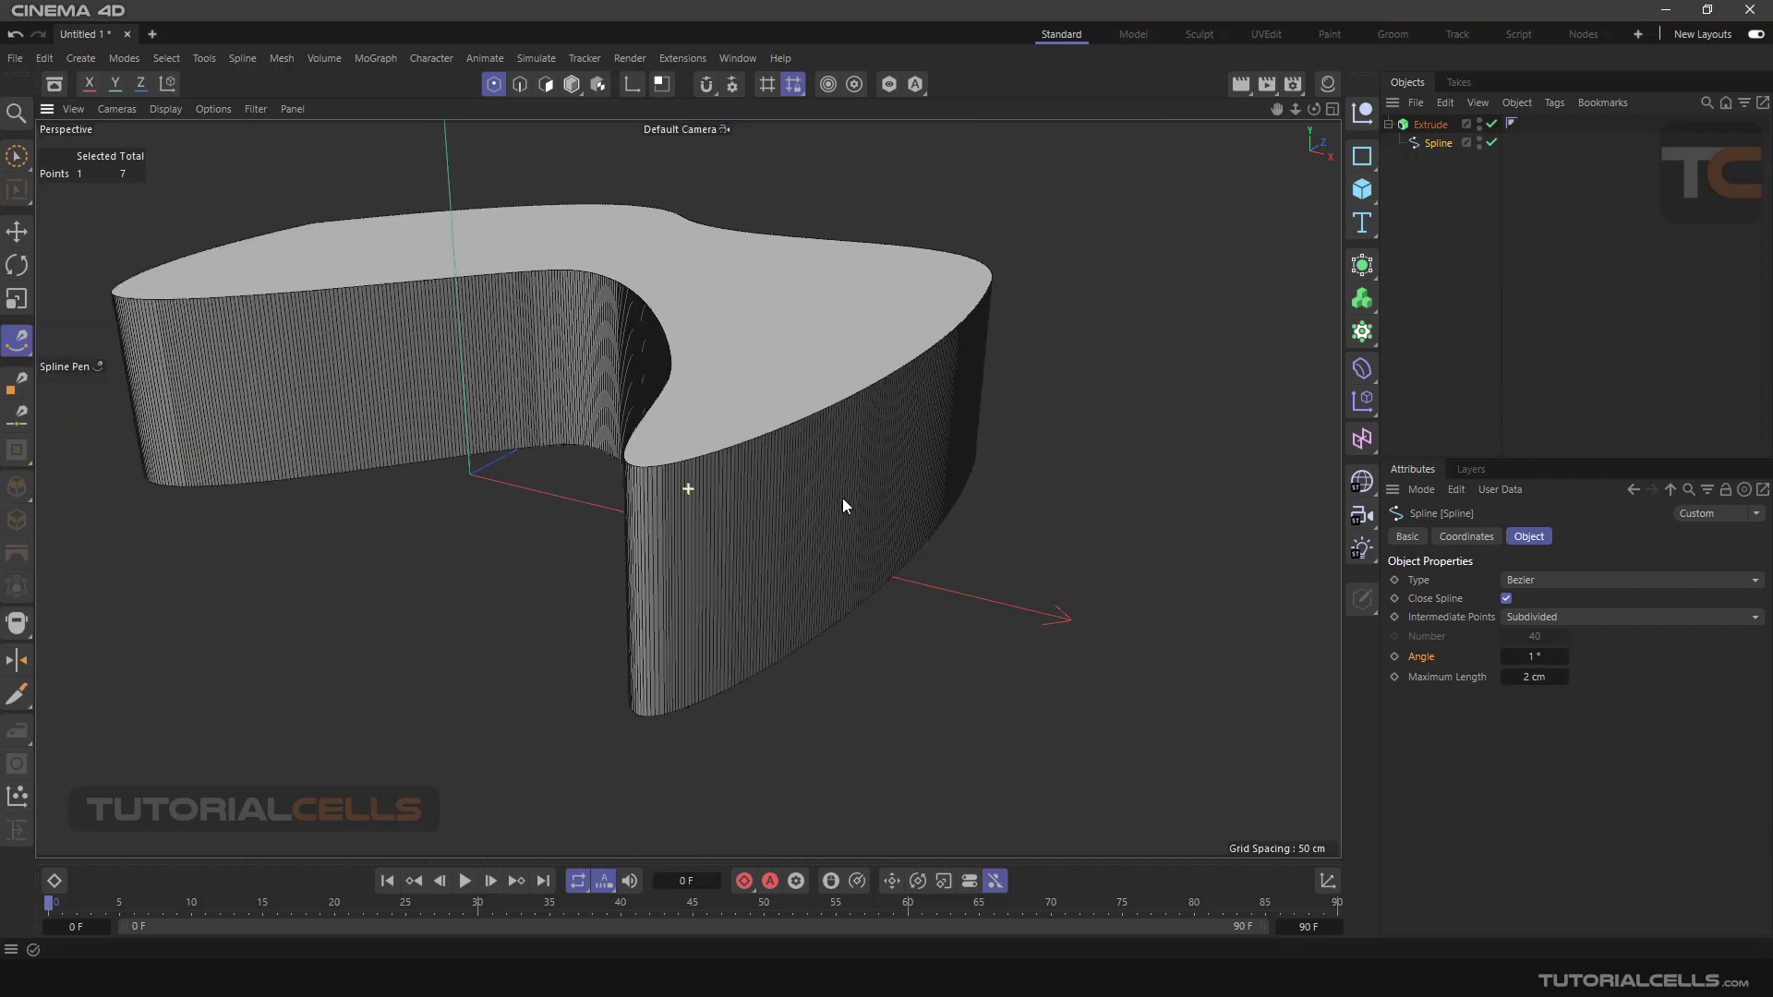
scroll(835, 367, up, 5)
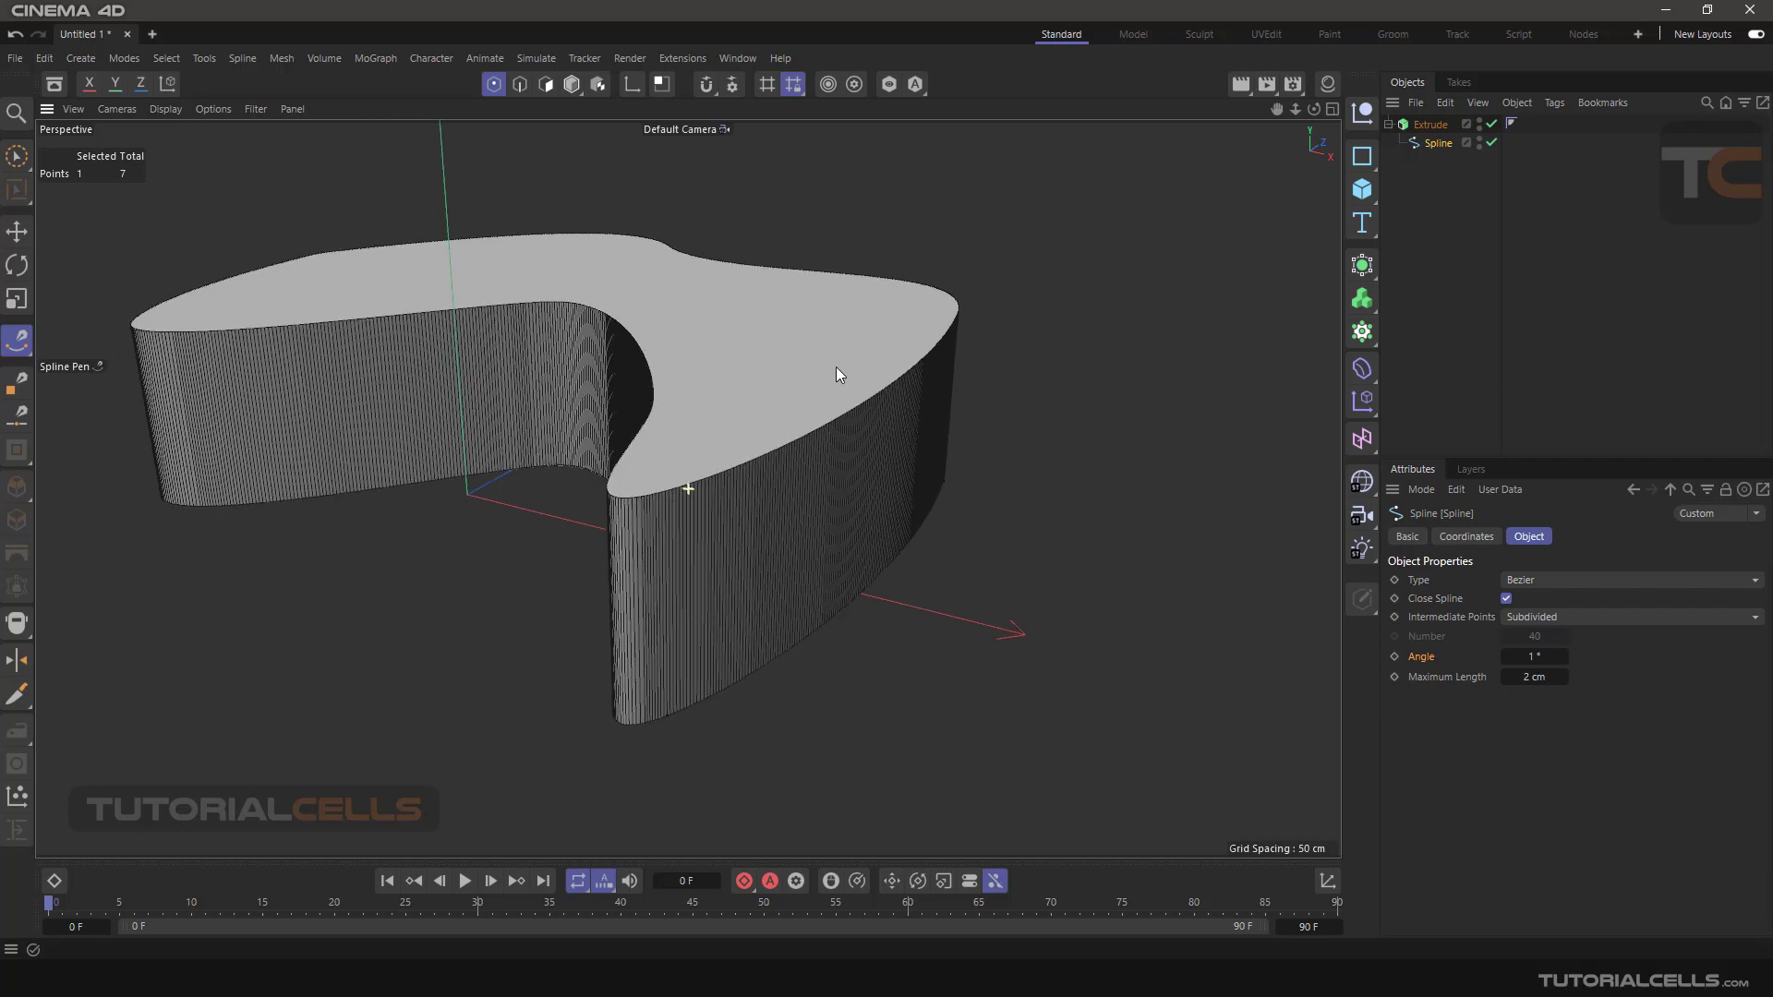
mouse_move(781, 539)
alt+mouse_down()
mouse_move(739, 499)
mouse_move(758, 517)
alt+mouse_up()
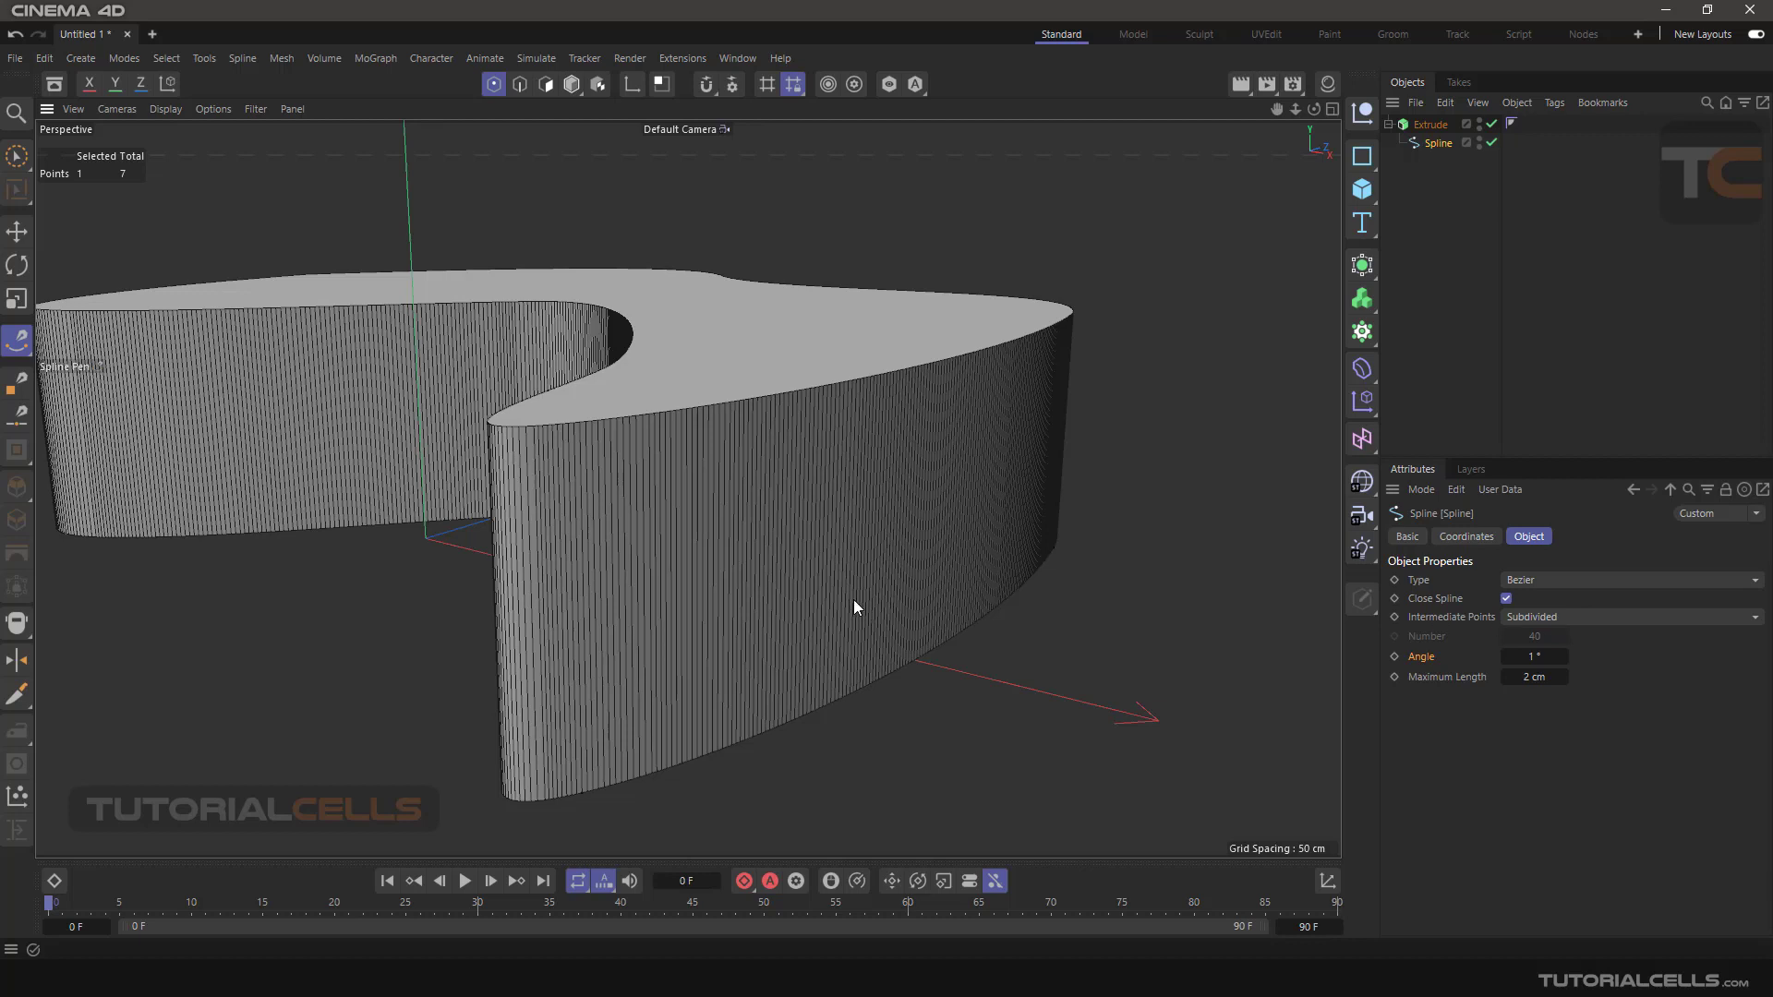
Make the Extrude editable and switch to Polygon mode to inspect its 2225 polygons.
click(1430, 124)
click(1371, 598)
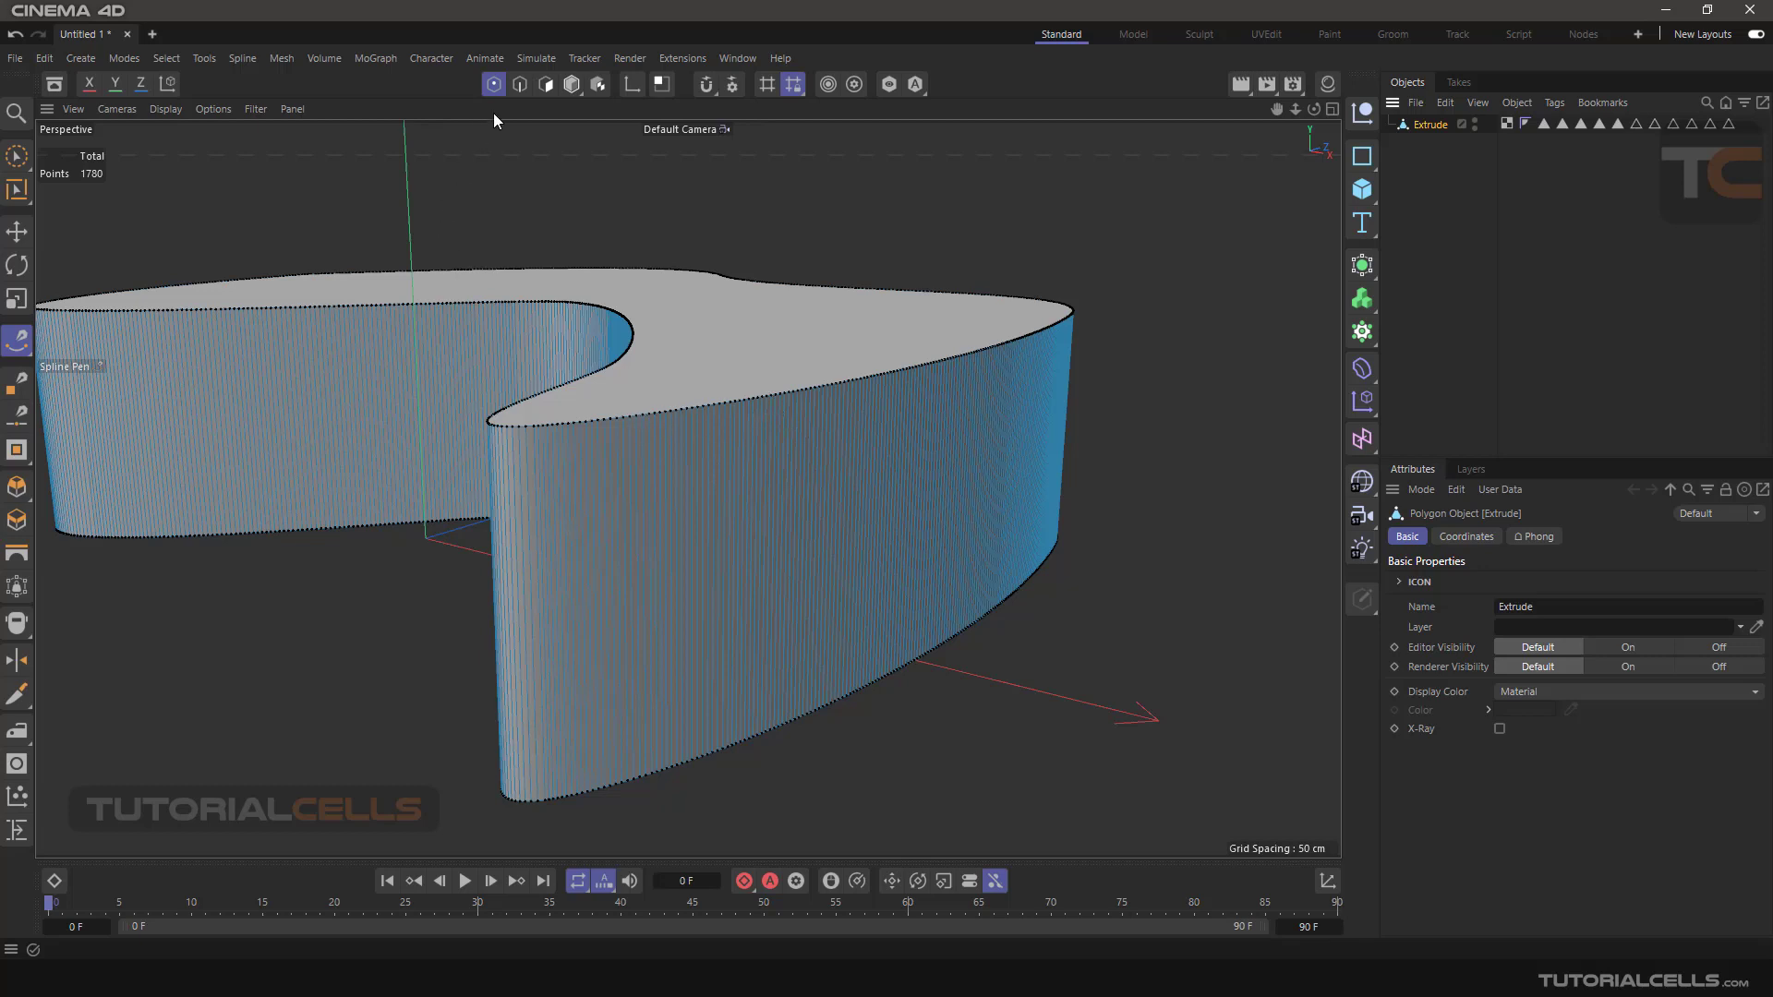
click(545, 84)
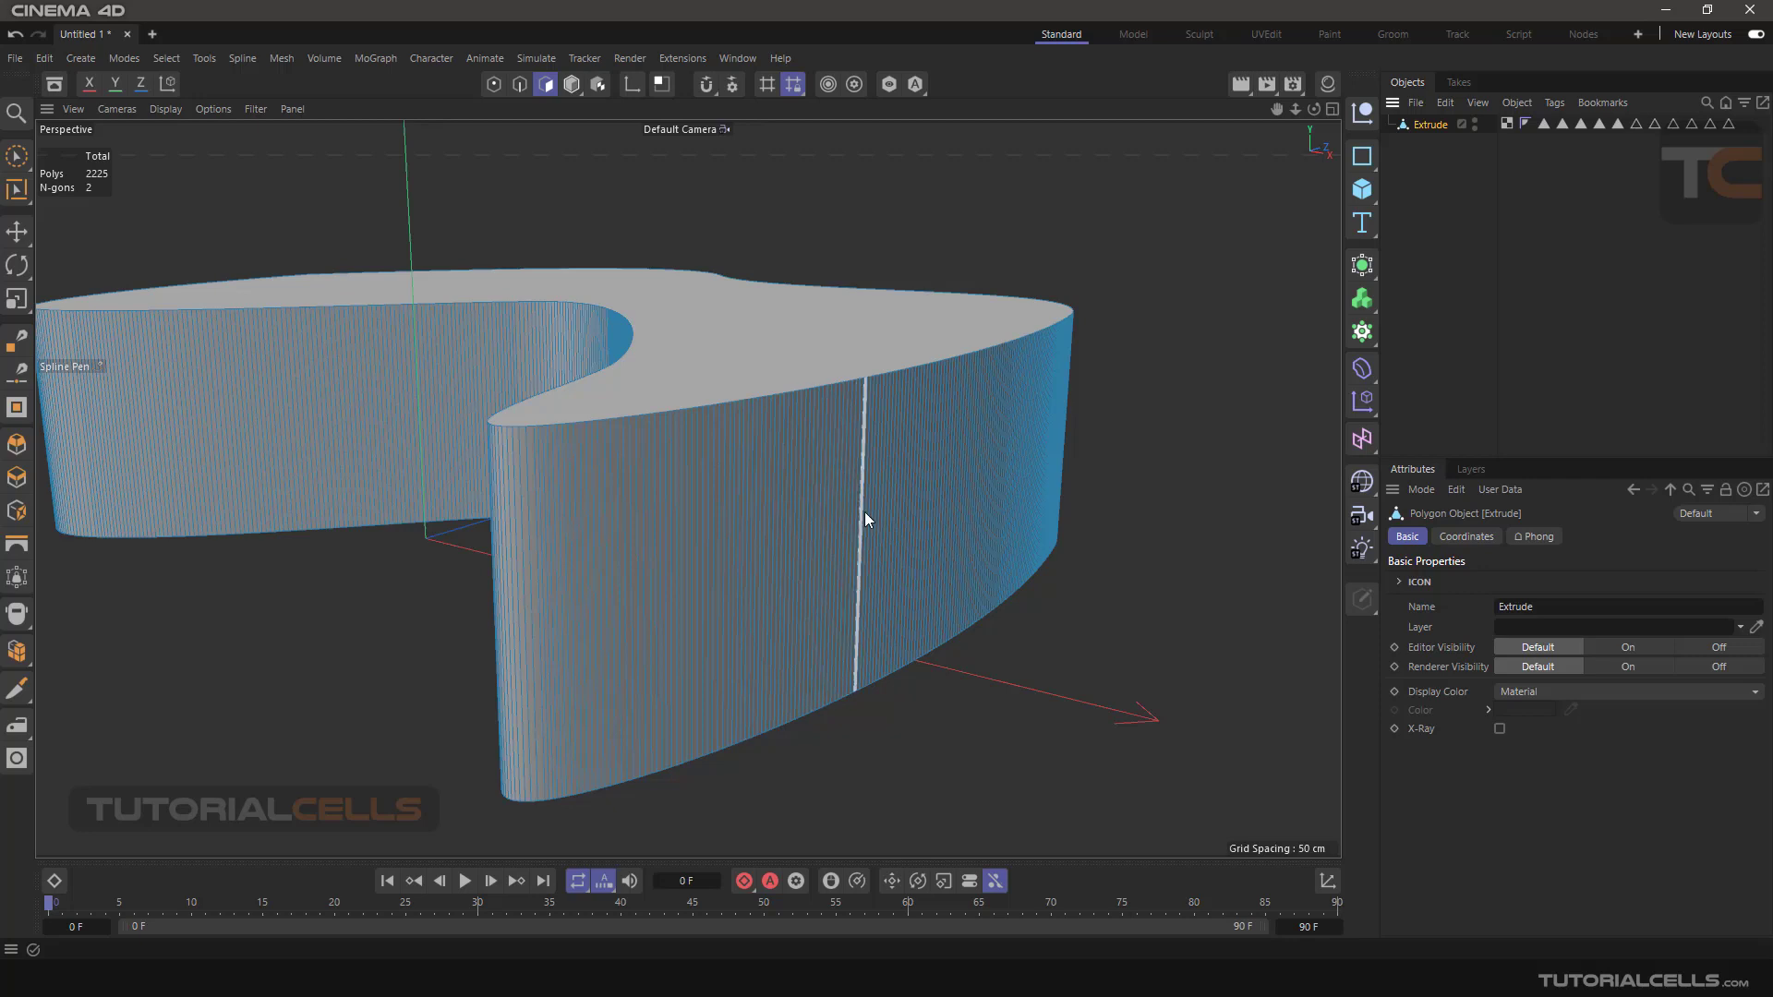
alt+drag(886, 707, 737, 595)
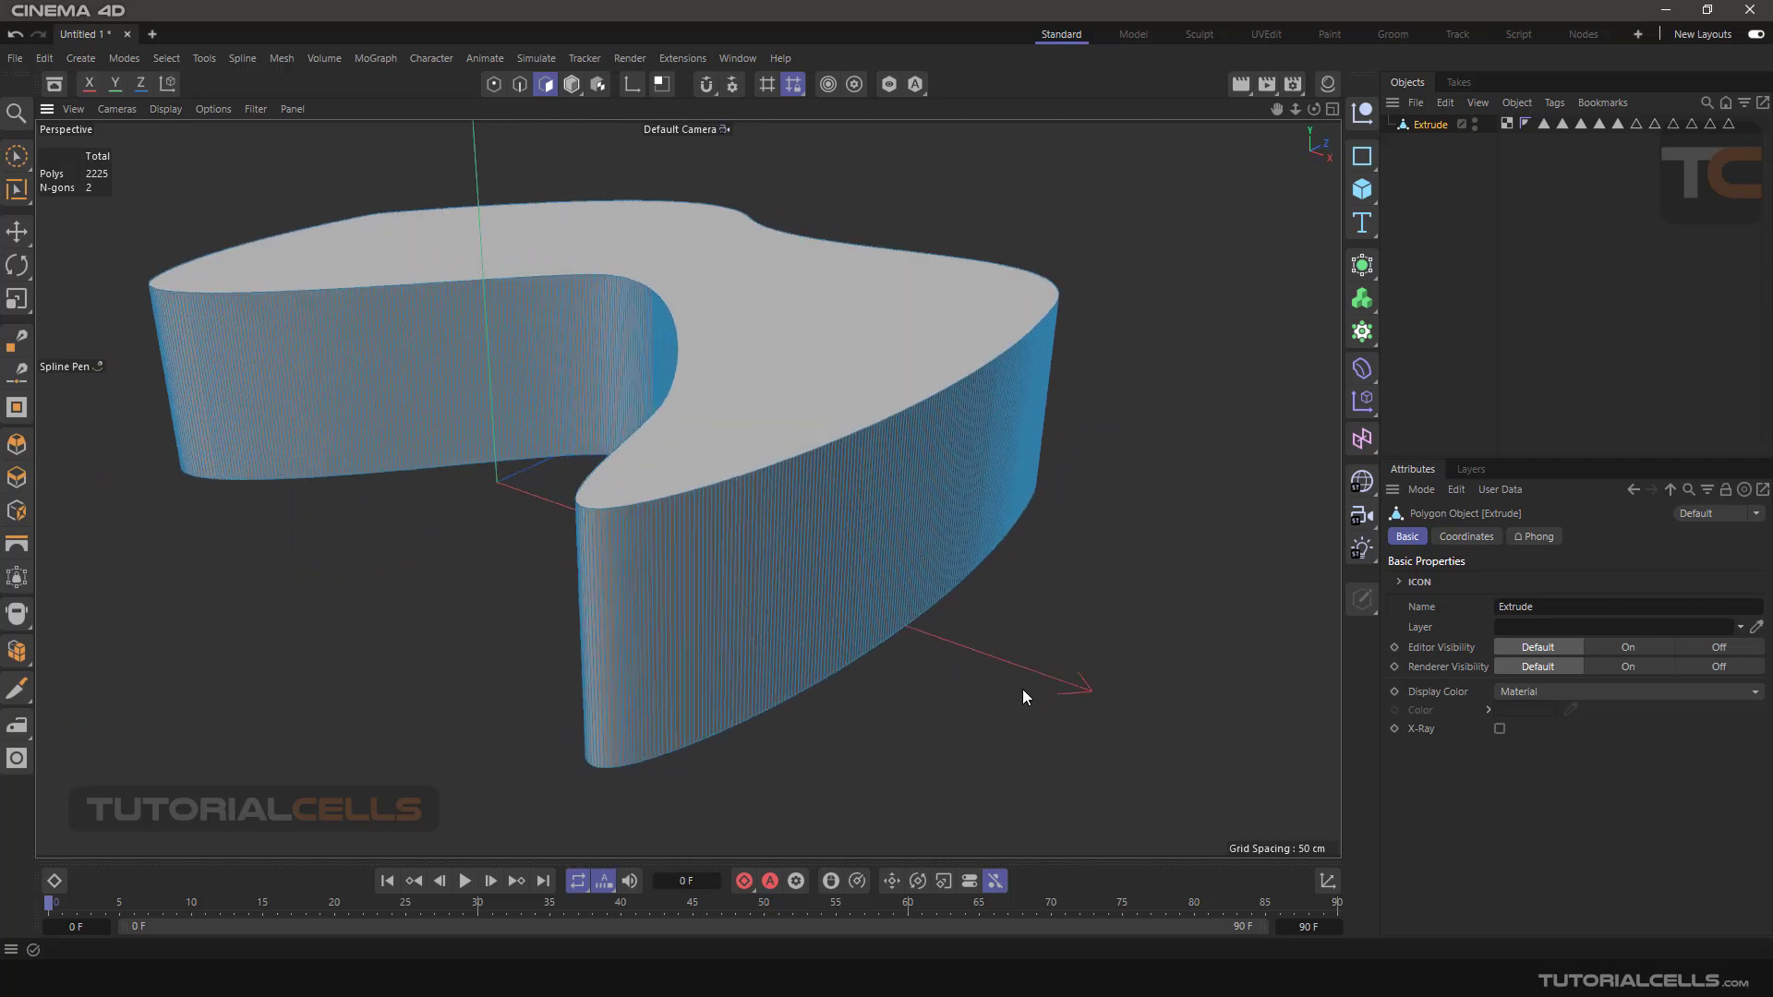
scroll(1022, 689, down, 2)
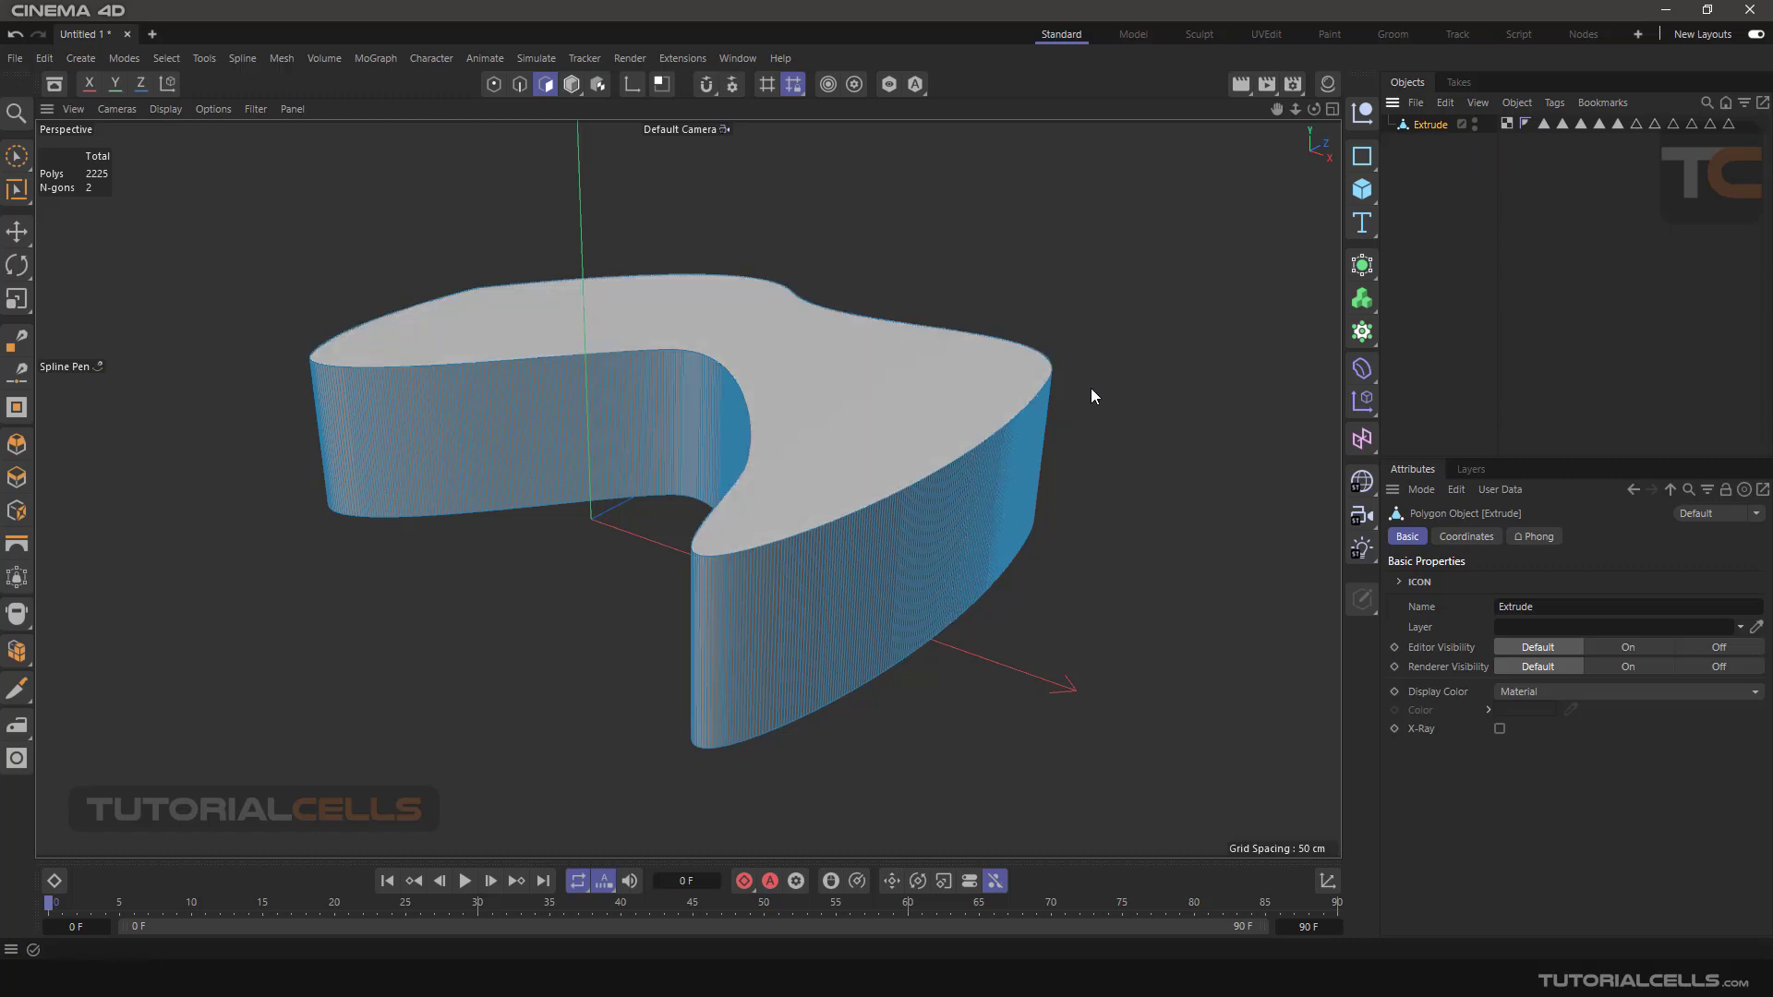
Undo the conversion and select the nested Spline to confirm it is still Subdivided.
key(ctrl+z)
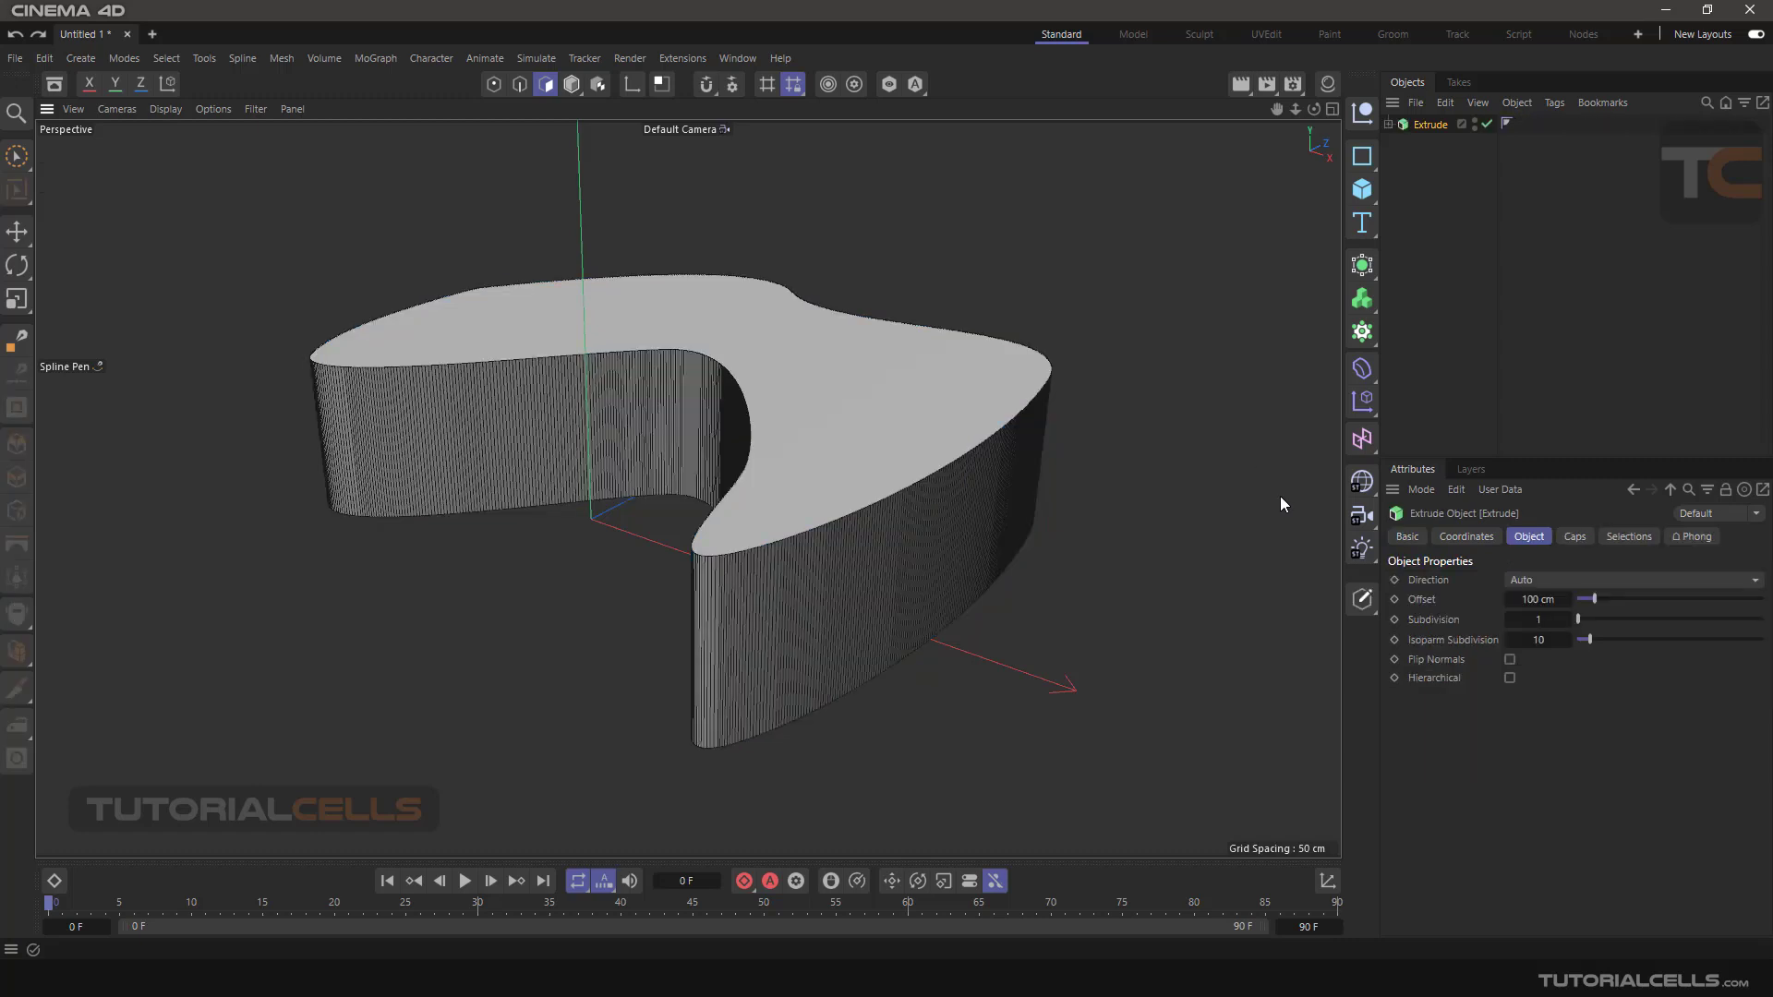
click(1389, 124)
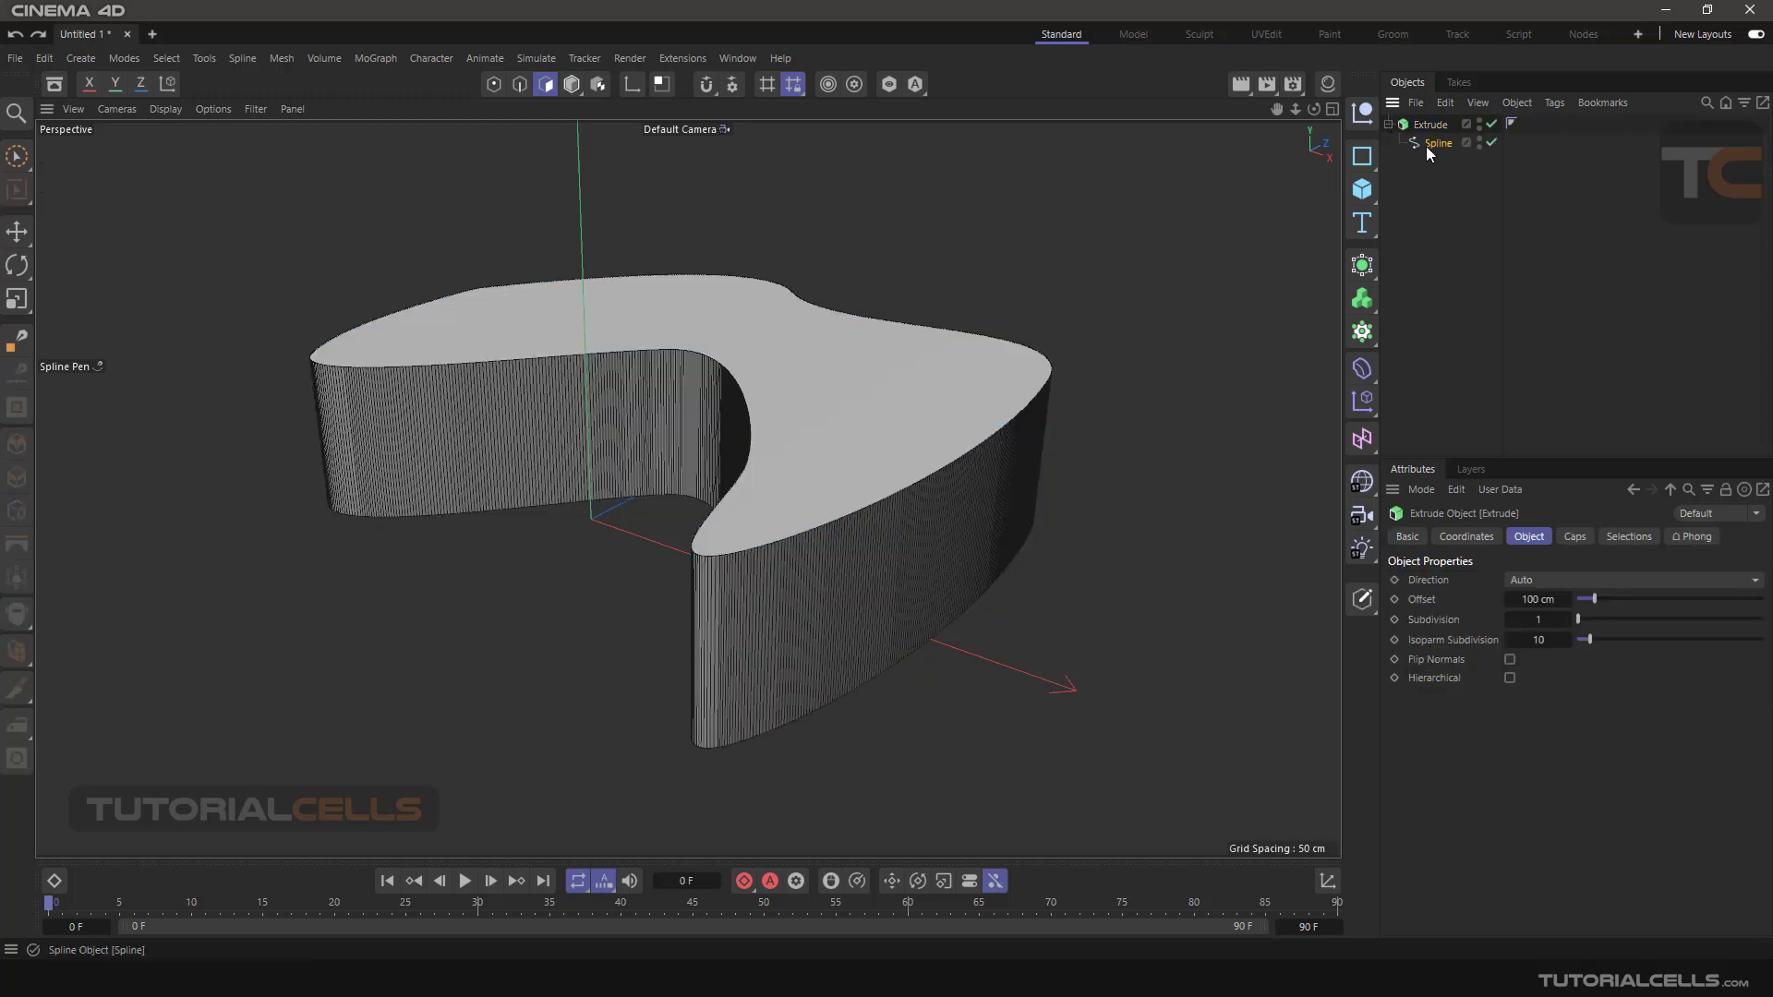
click(1425, 146)
click(1431, 617)
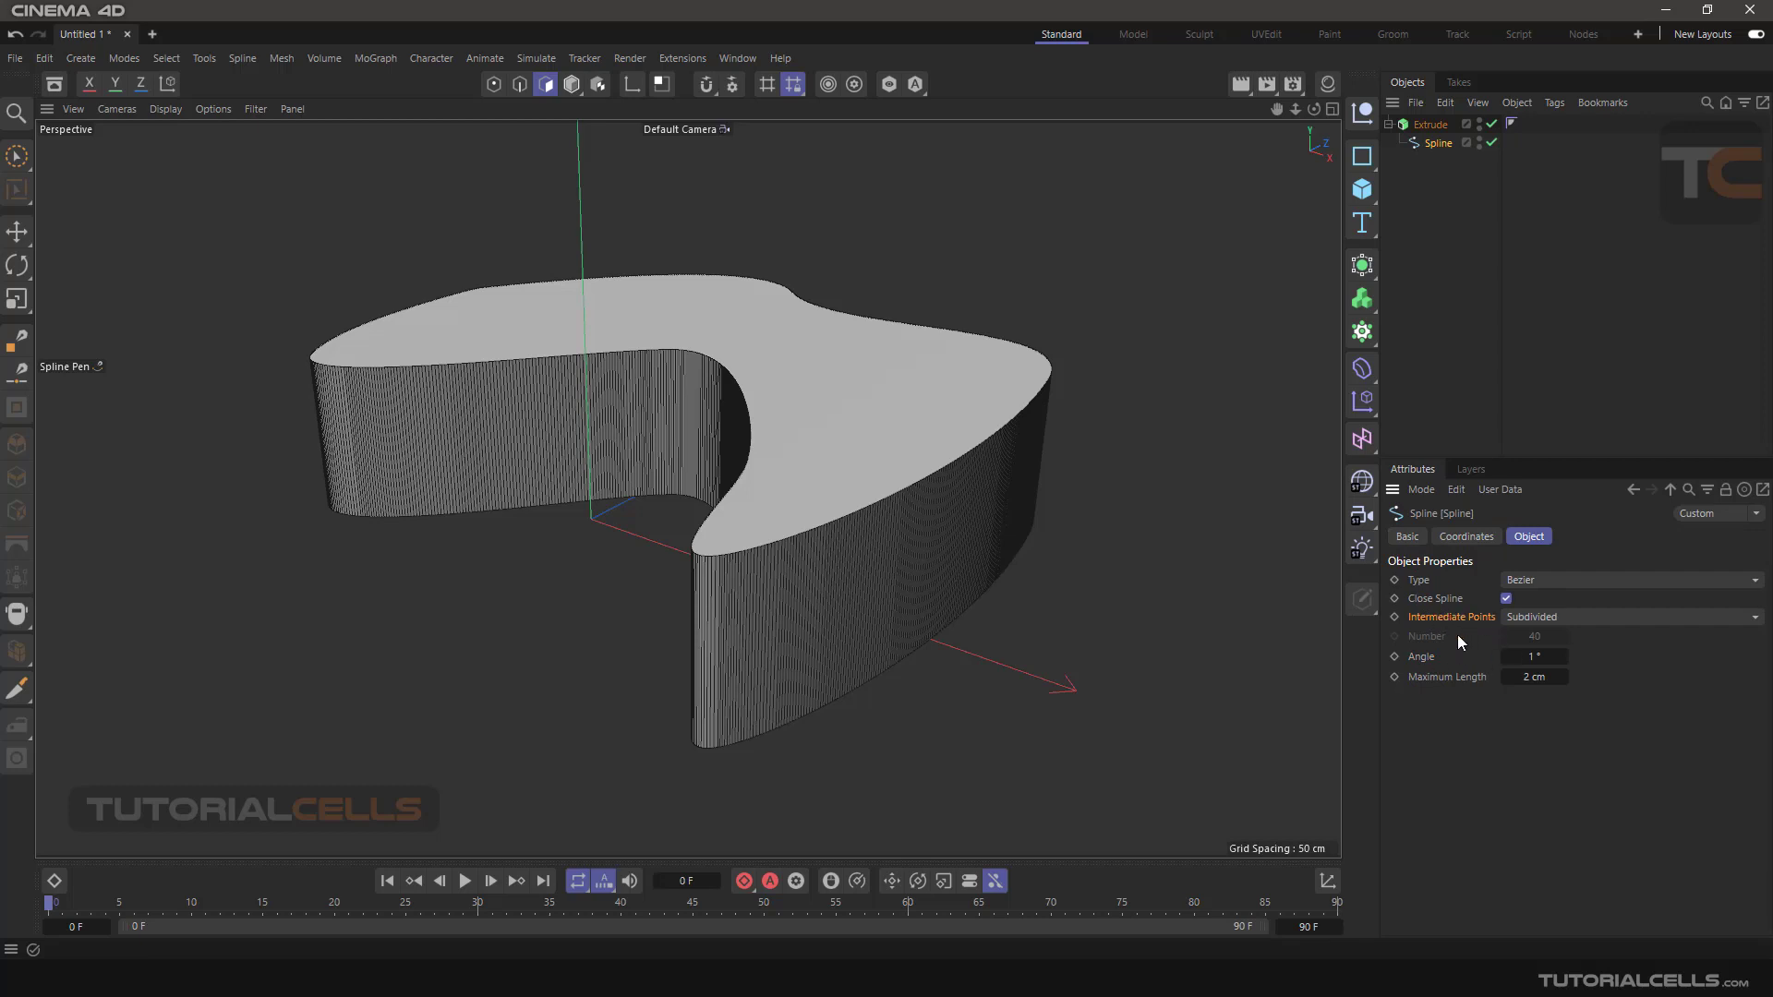
click(1553, 614)
click(1553, 615)
alt+drag(922, 634, 934, 554)
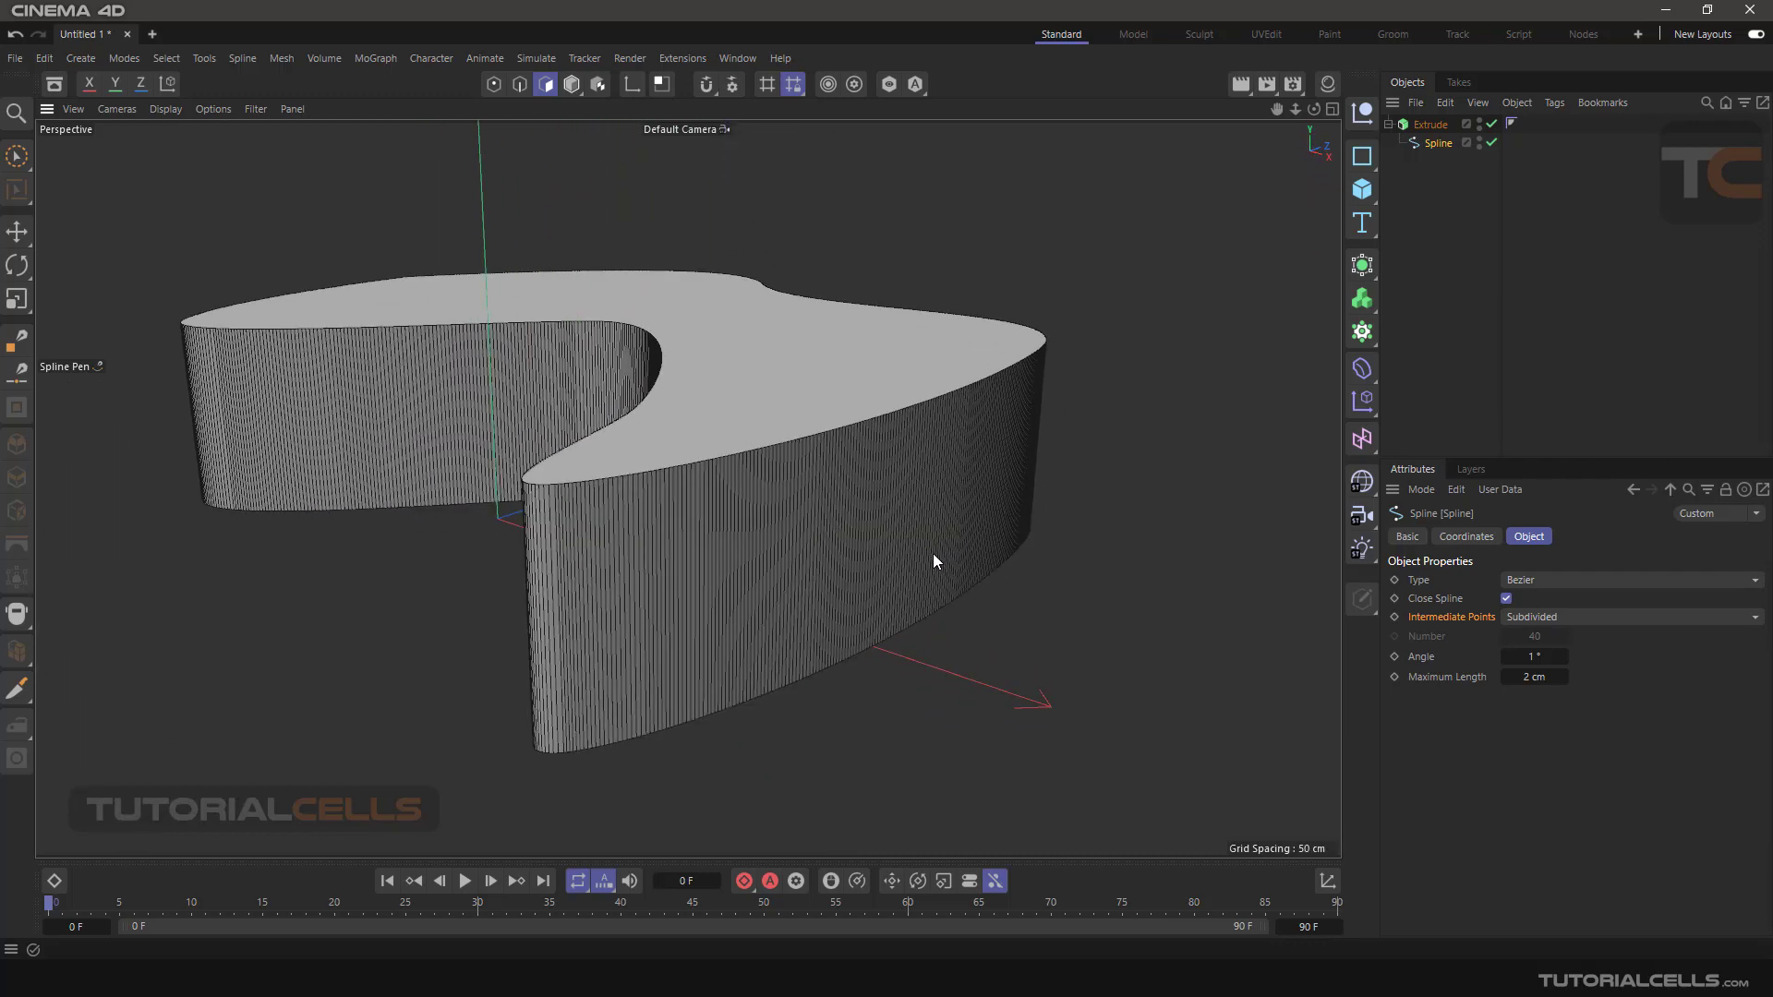